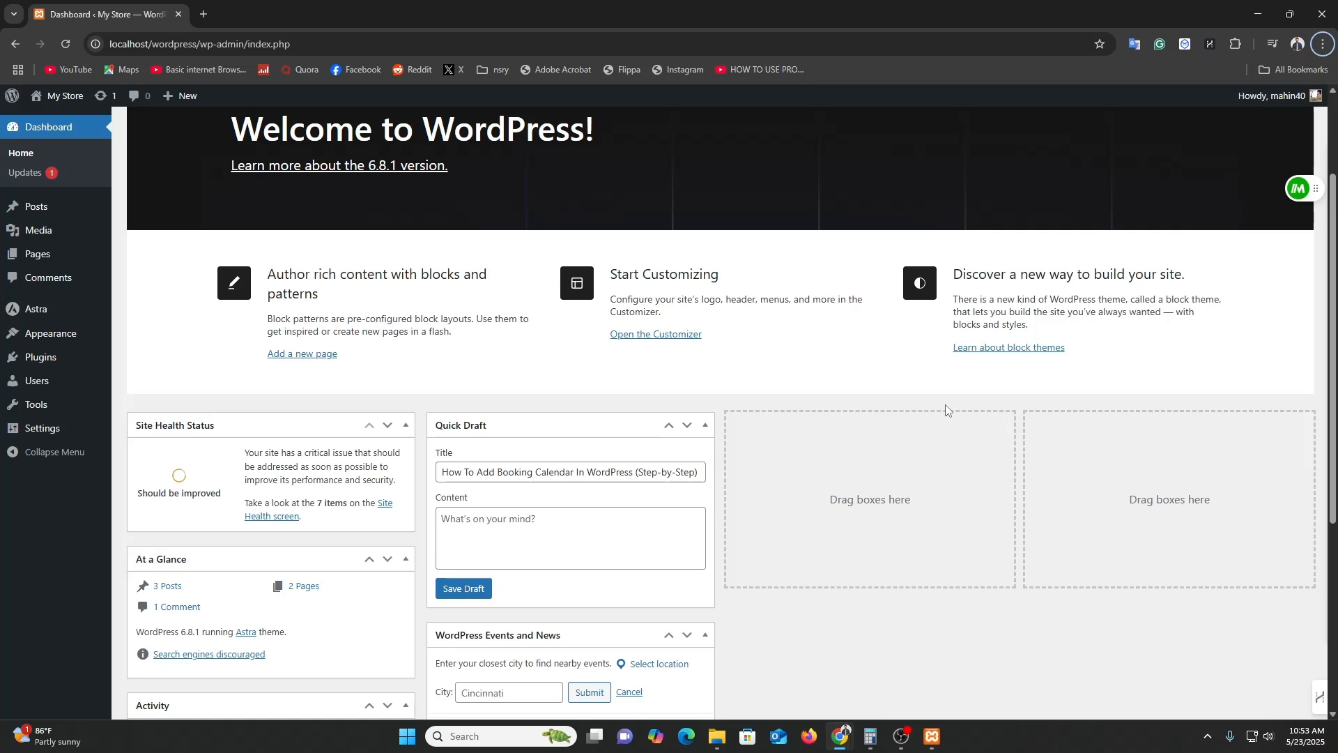
Preview the My Store front page in a new tab, then go back to the Dashboard tab.
scroll(779, 418, up, 2)
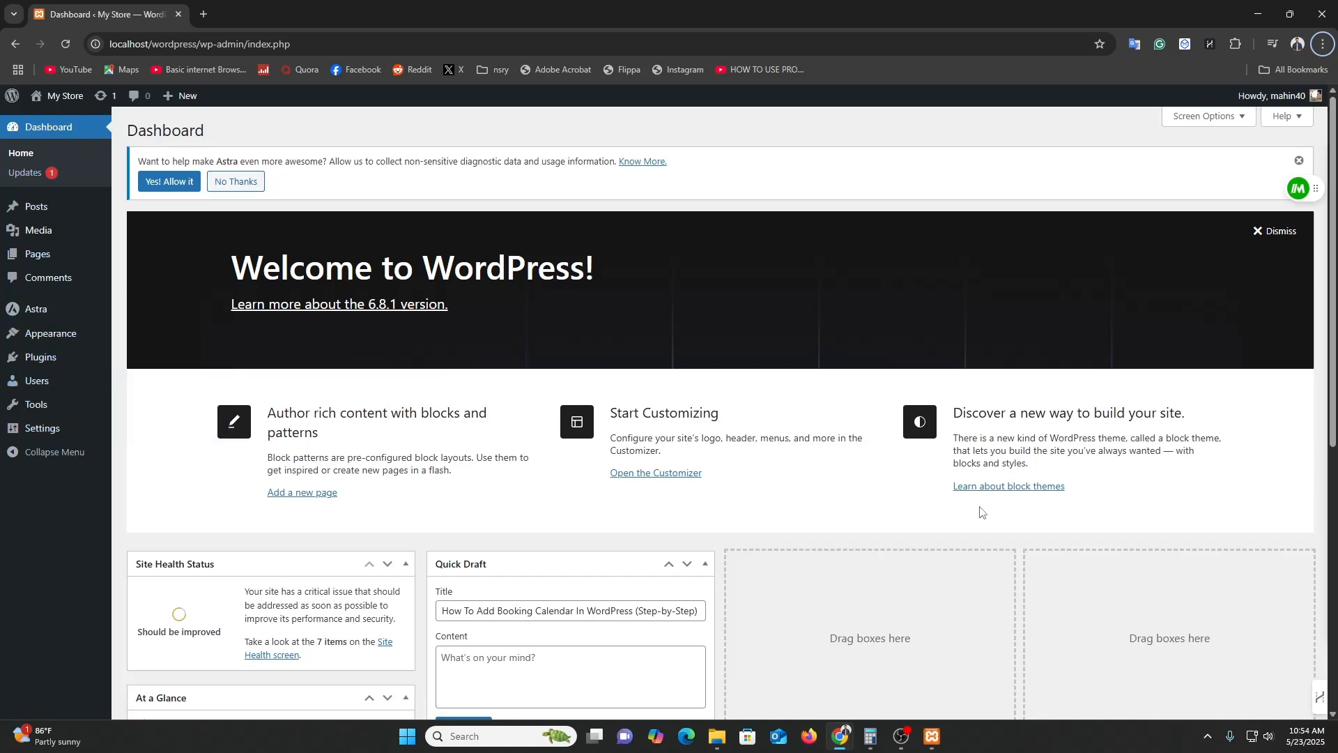
scroll(983, 512, down, 3)
mouse_move(42, 97)
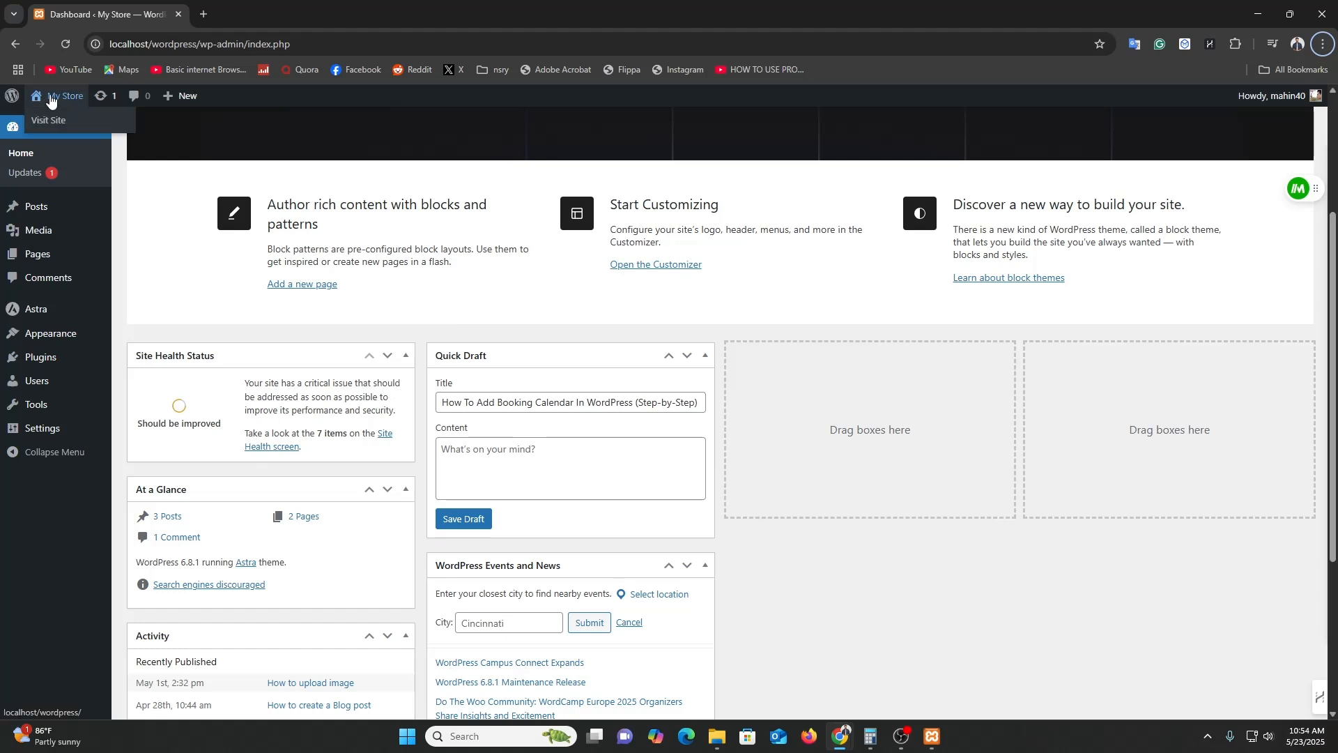
right_click(56, 119)
click(77, 127)
click(268, 14)
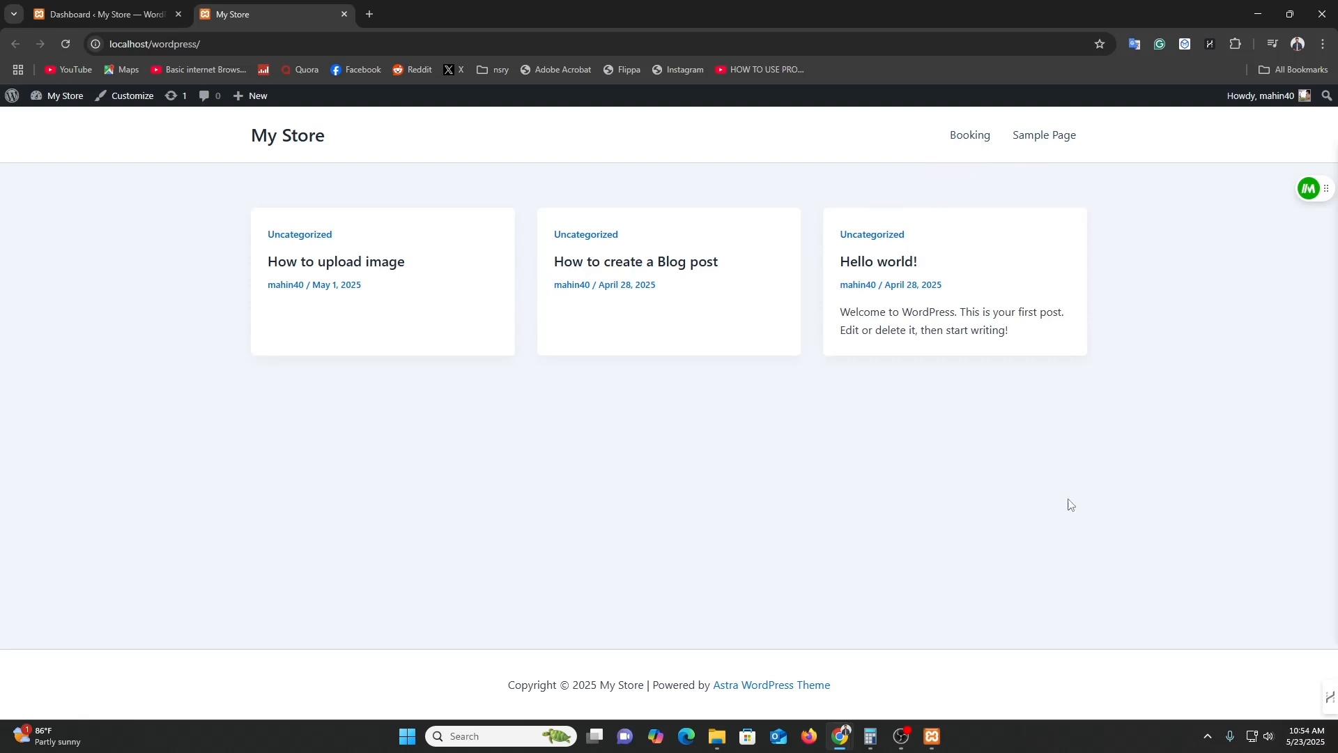
click(105, 14)
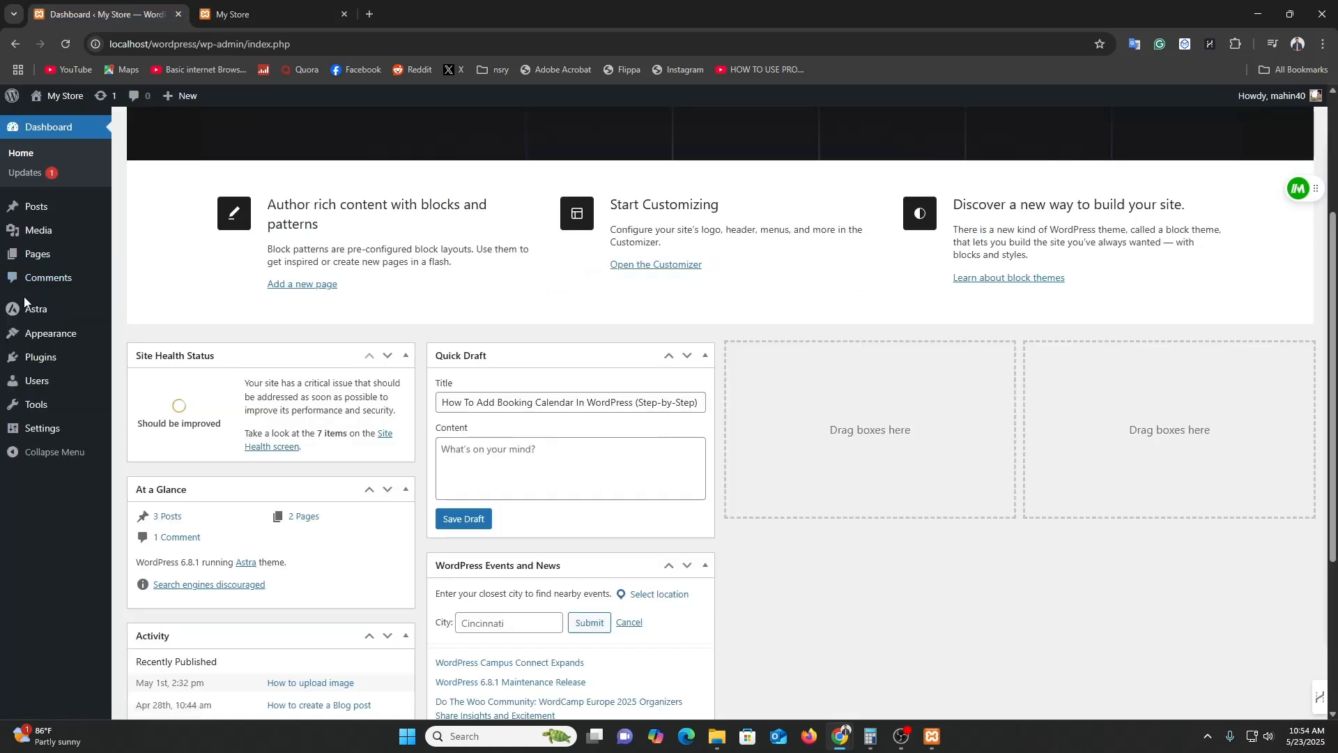
Go to the Add Plugins page from the Plugins menu.
mouse_move(44, 314)
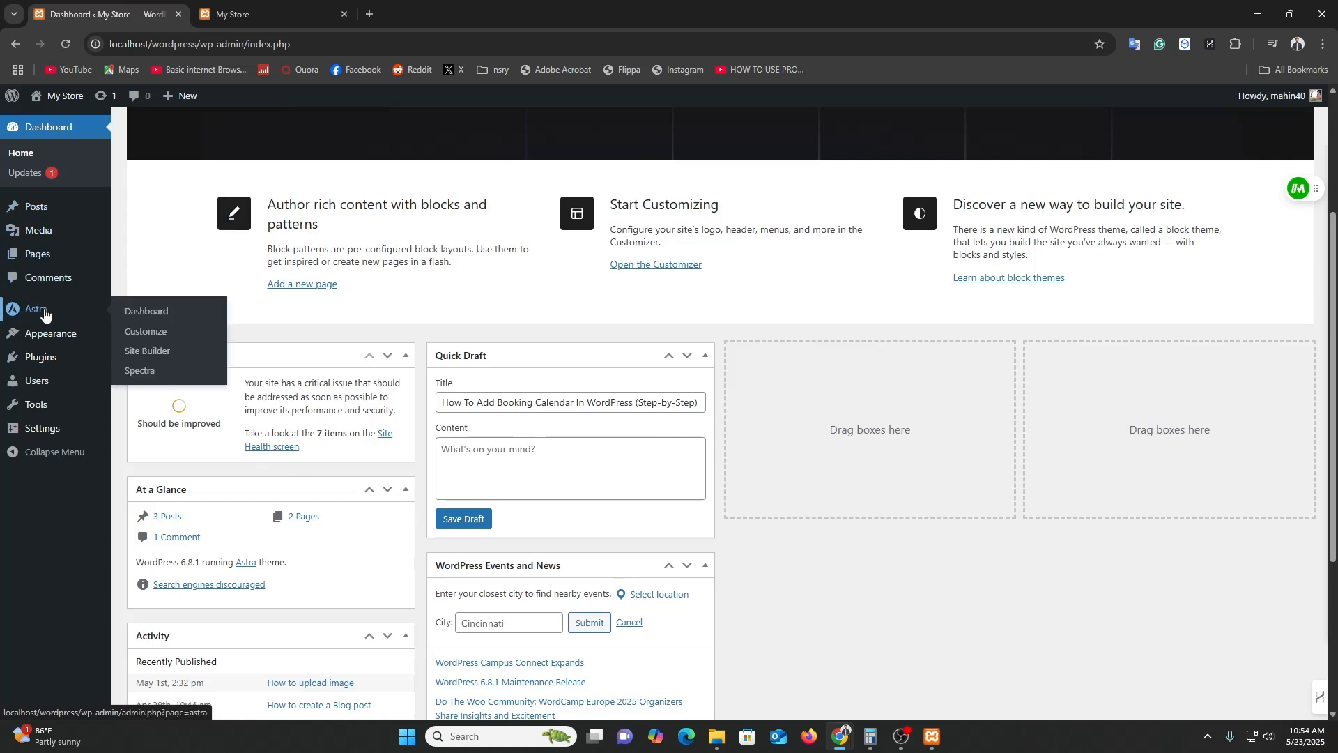
click(35, 357)
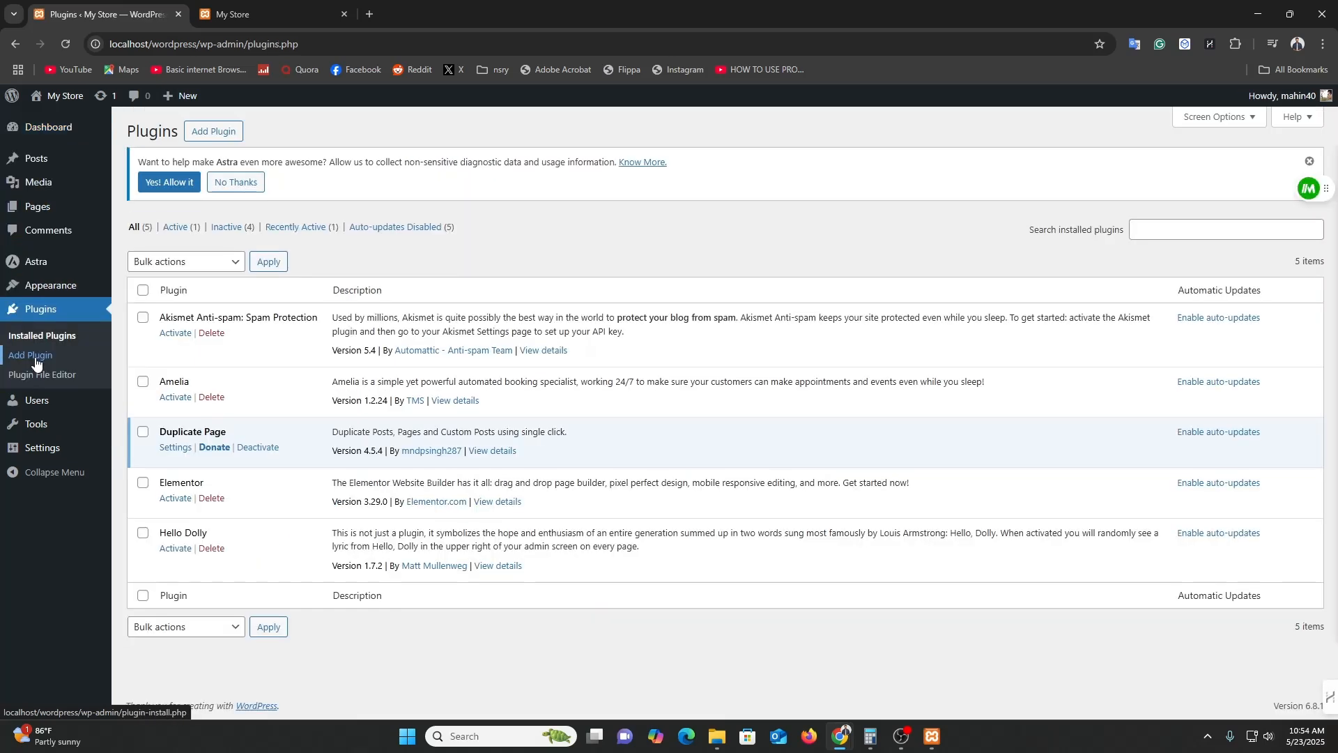
click(216, 143)
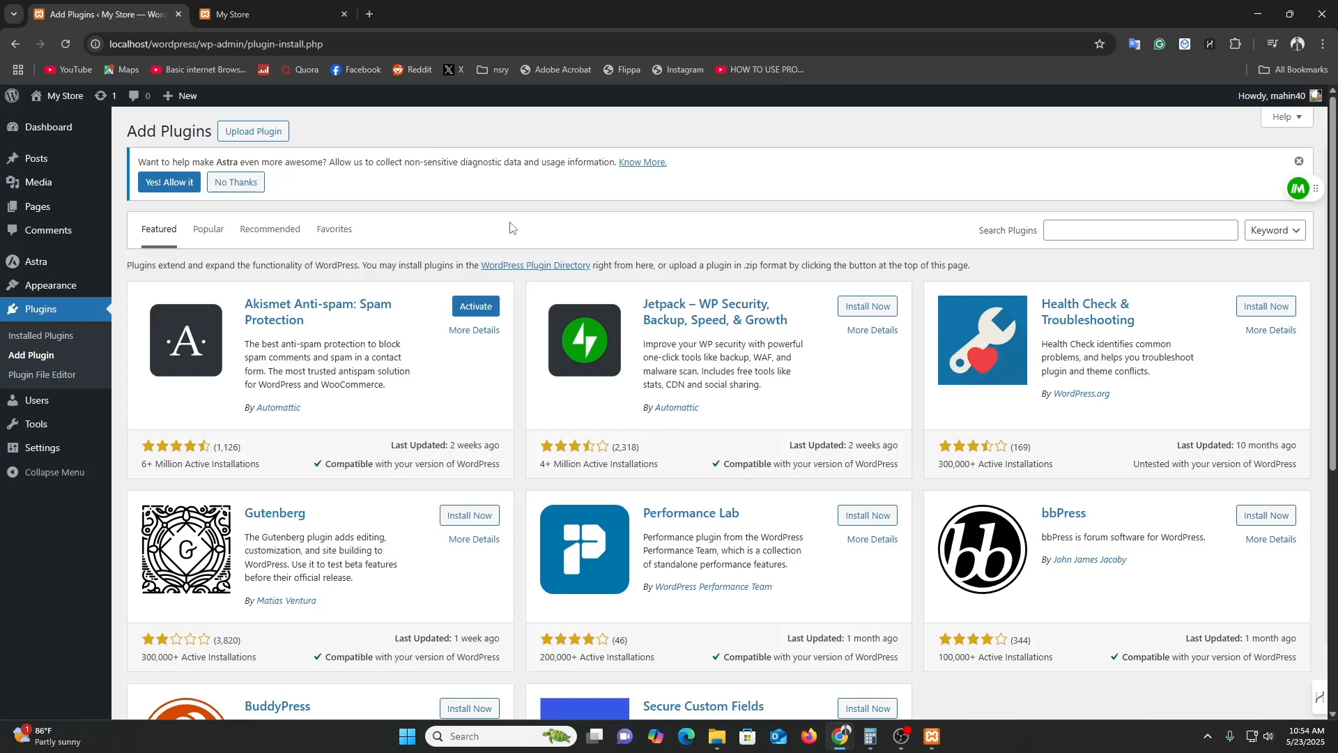
Search the plugin directory for Amelia, then change the search to 'booking calendar'.
click(1168, 231)
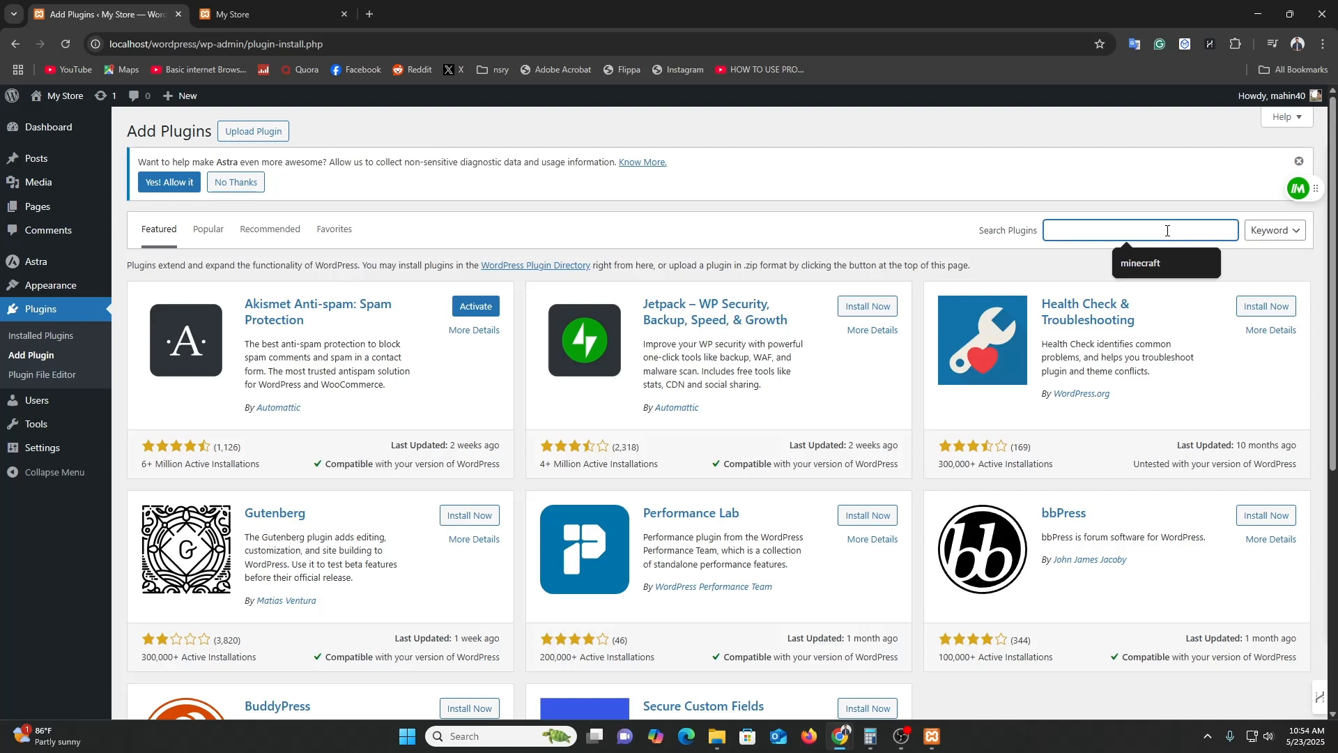
text(Amelia)
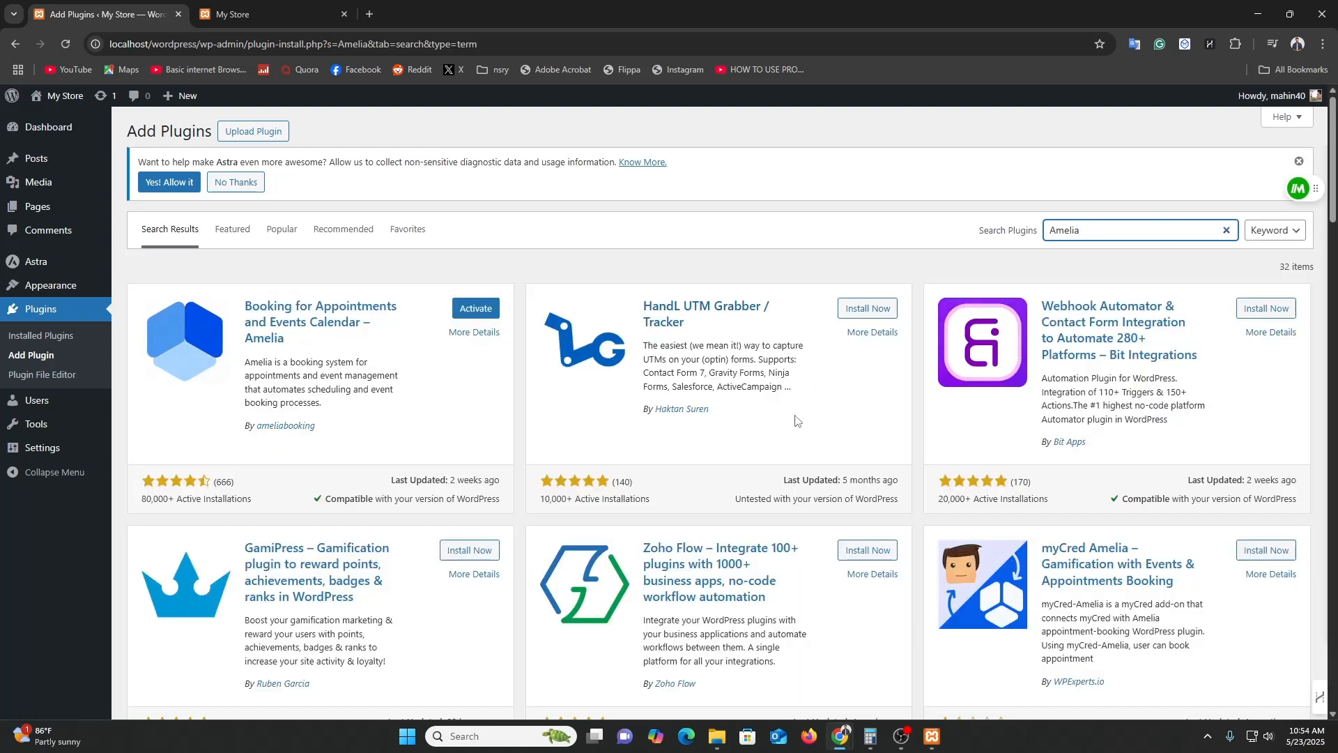
double_click(1065, 234)
text(booking)
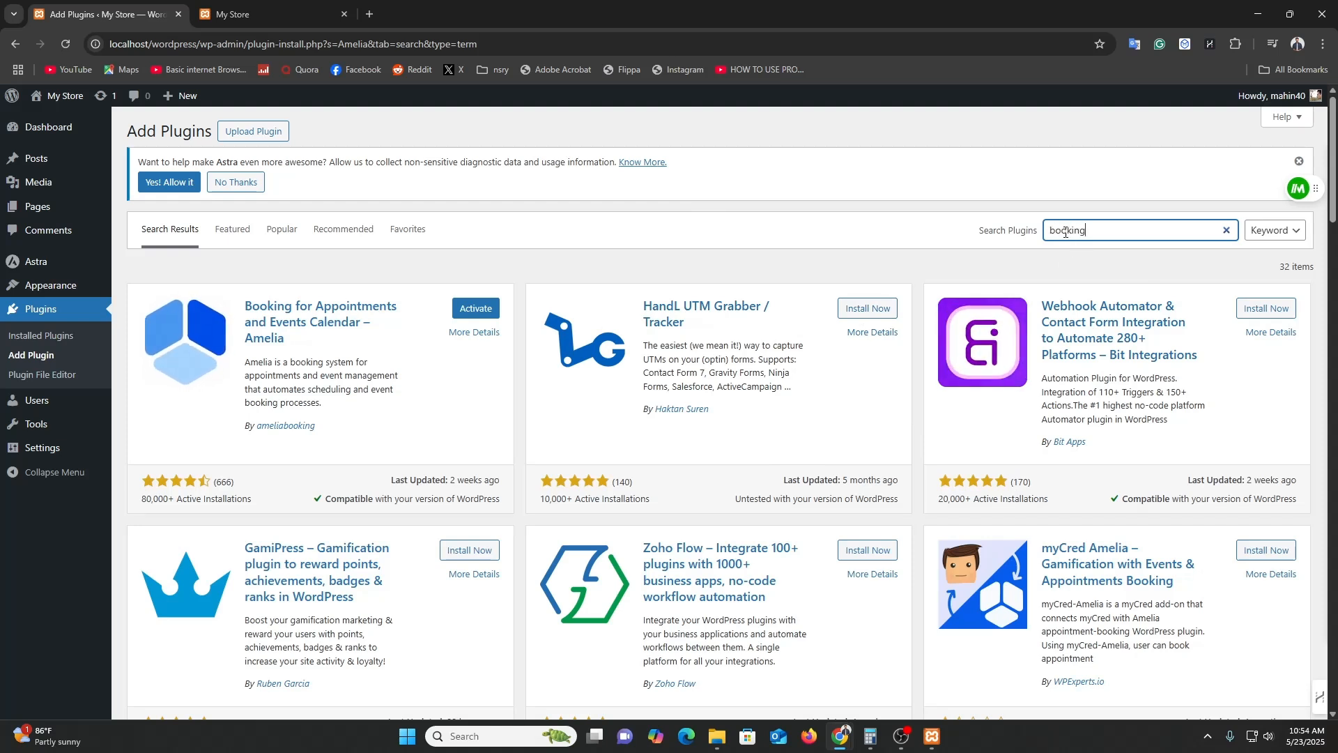
text( calendar)
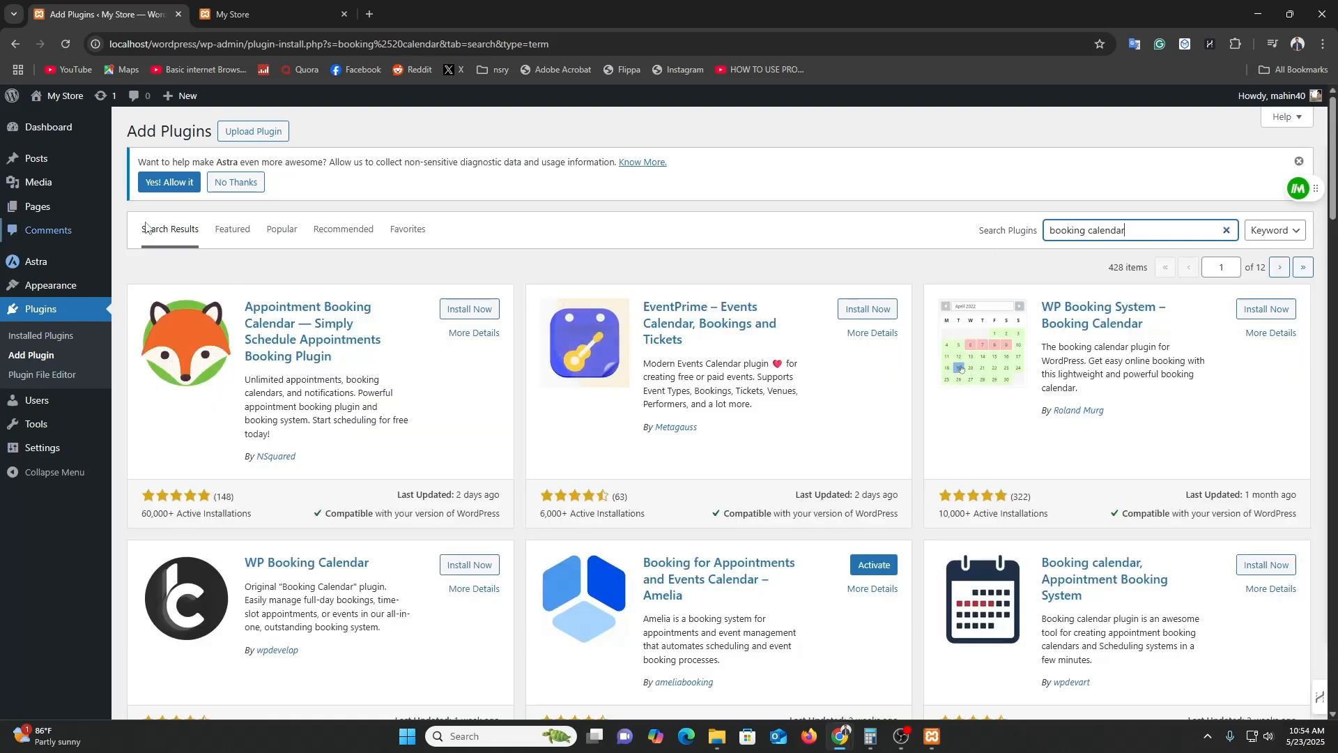
click(312, 341)
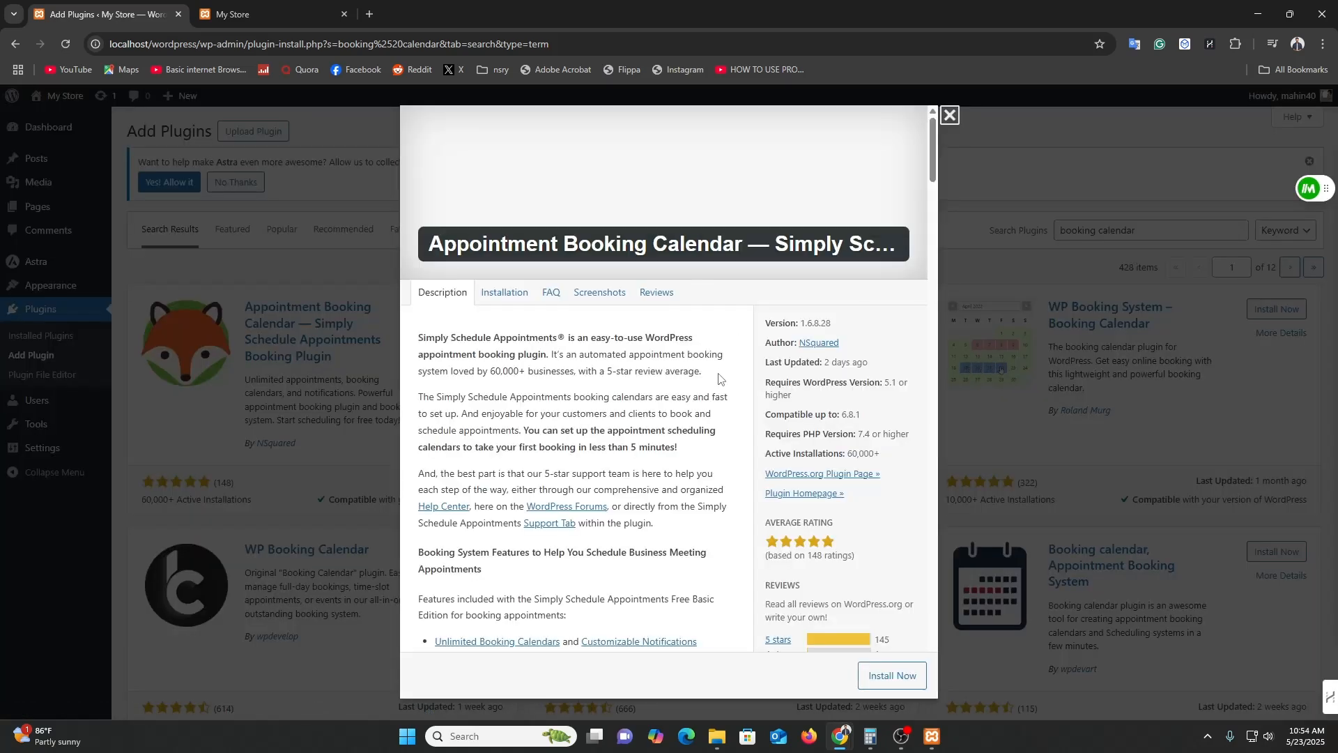
scroll(720, 379, down, 10)
scroll(720, 382, down, 20)
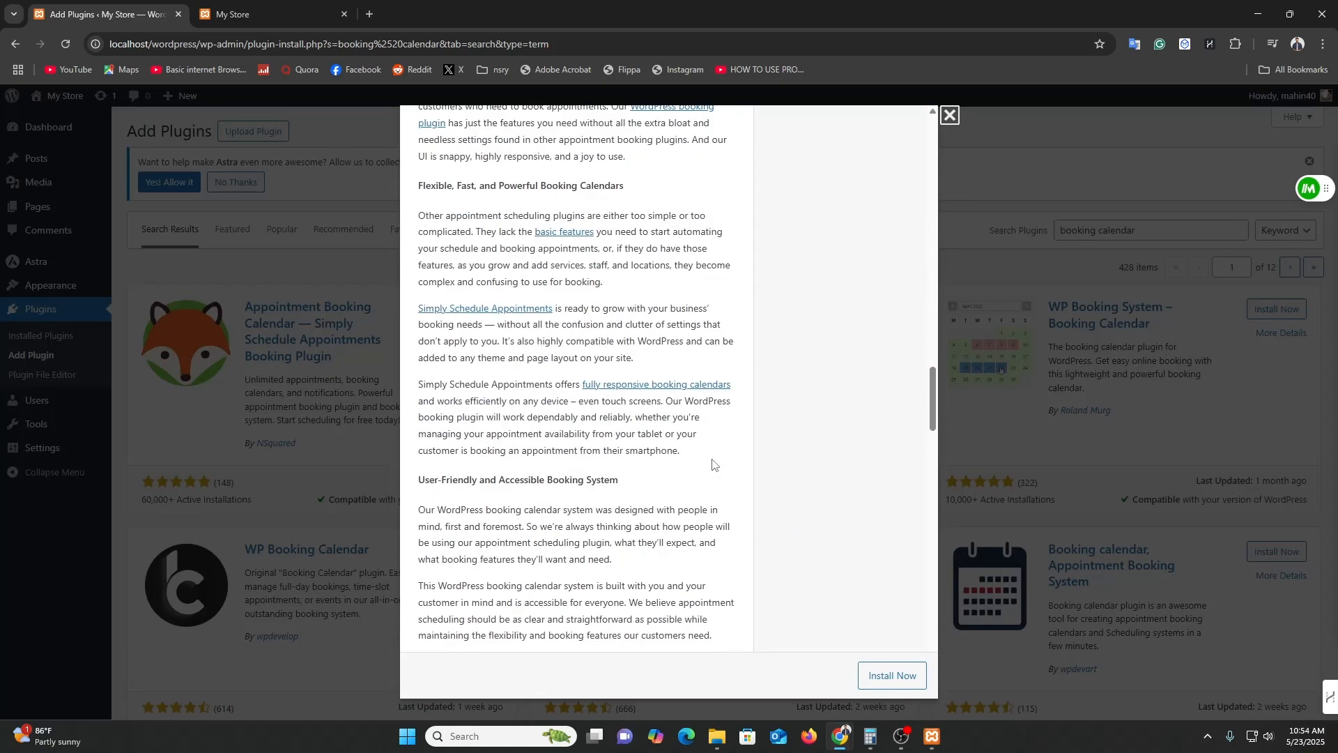
scroll(712, 473, down, 10)
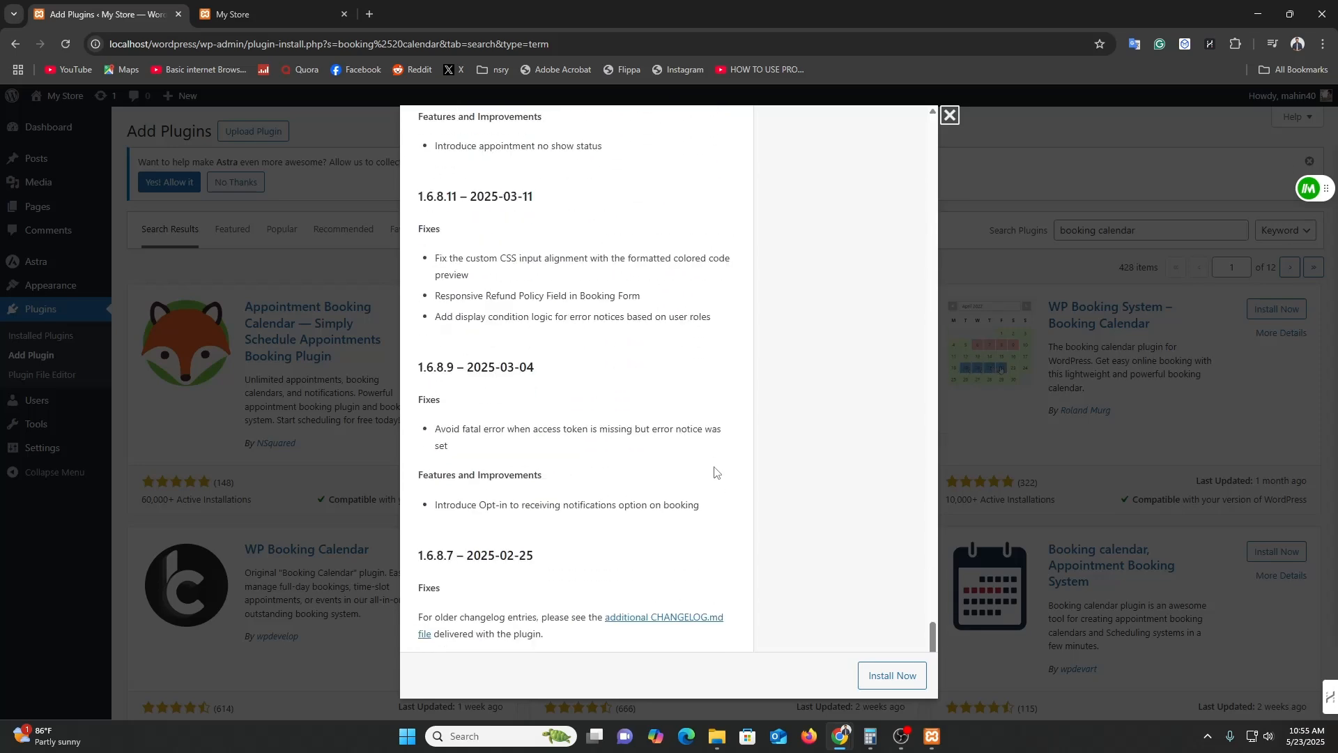
click(1060, 385)
click(1077, 327)
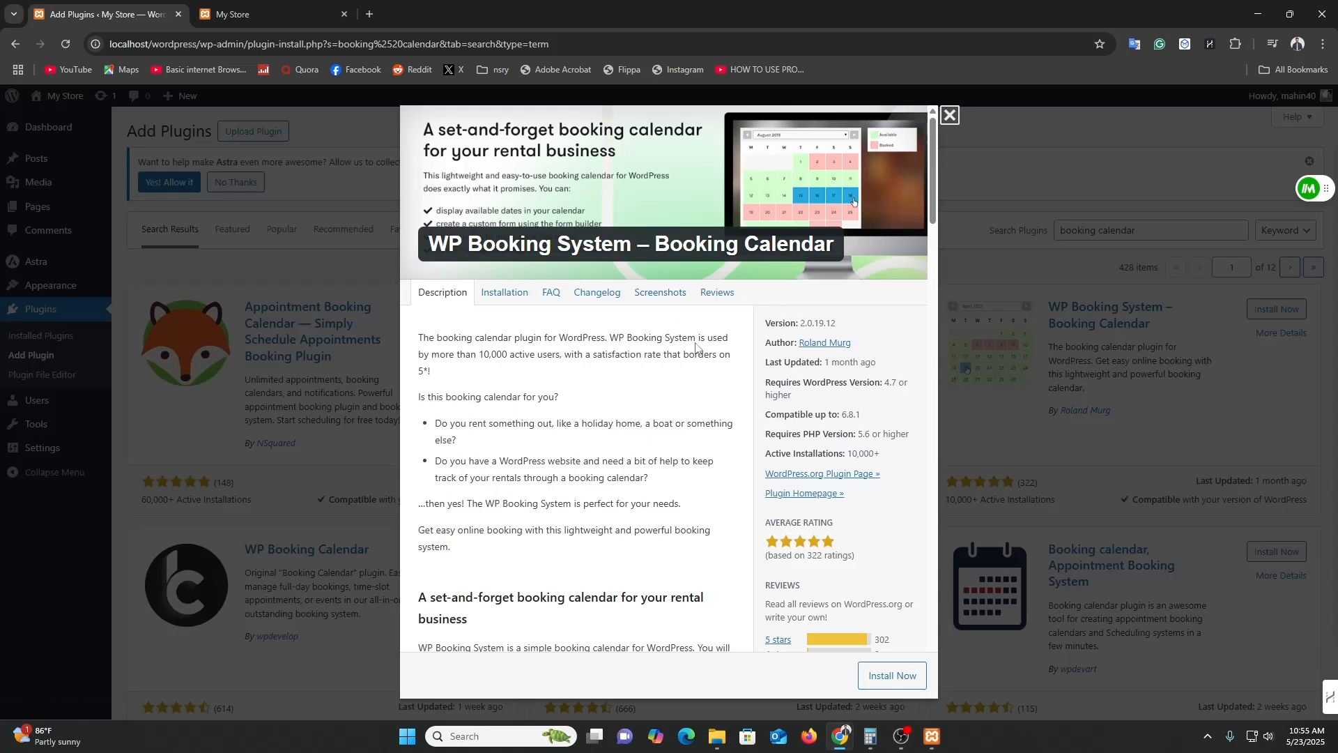
scroll(695, 347, down, 10)
scroll(650, 446, down, 15)
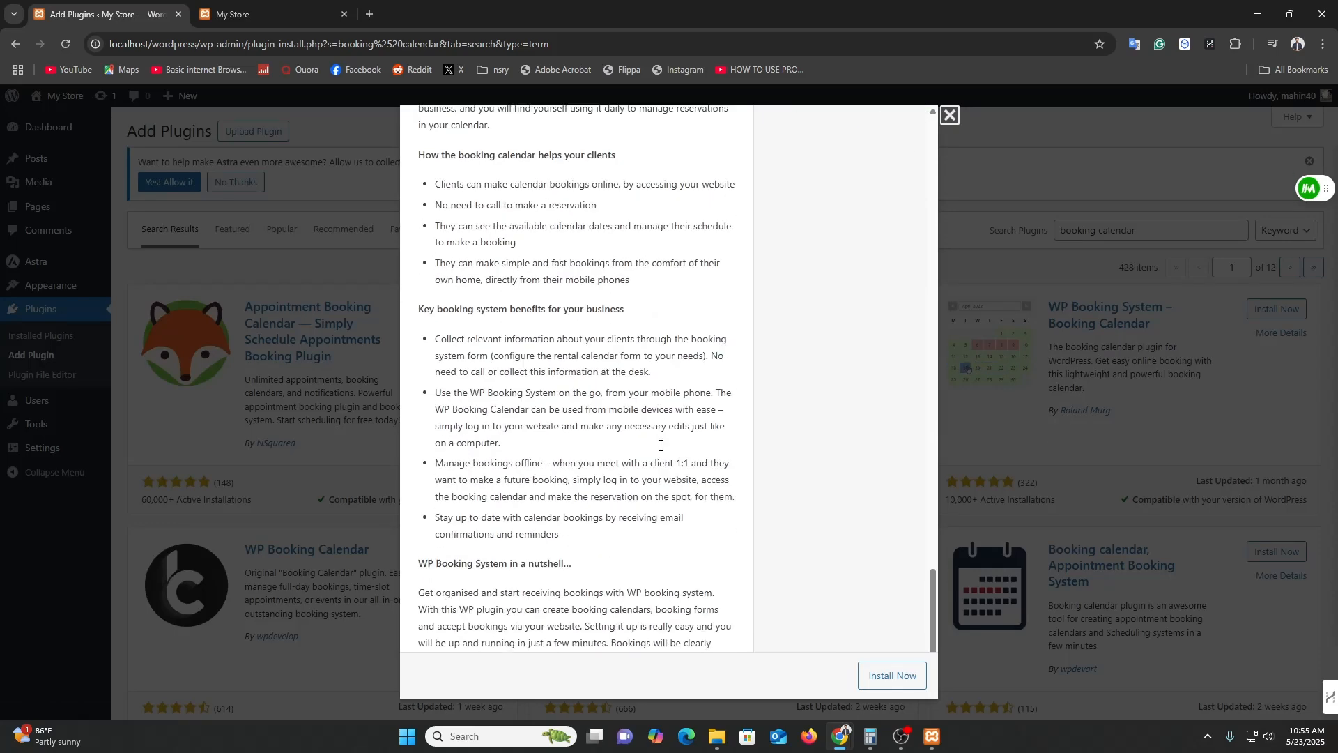
click(1283, 427)
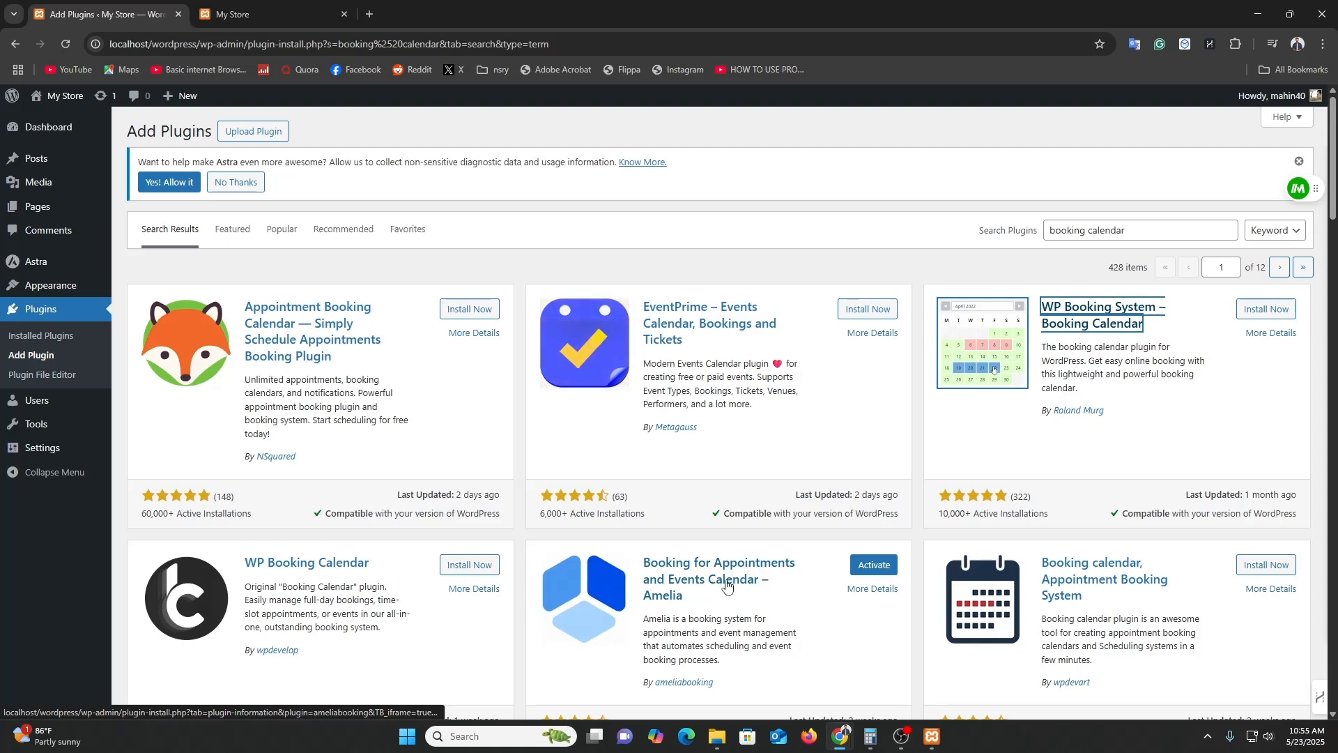
Activate the Amelia booking plugin from its plugin card.
click(882, 573)
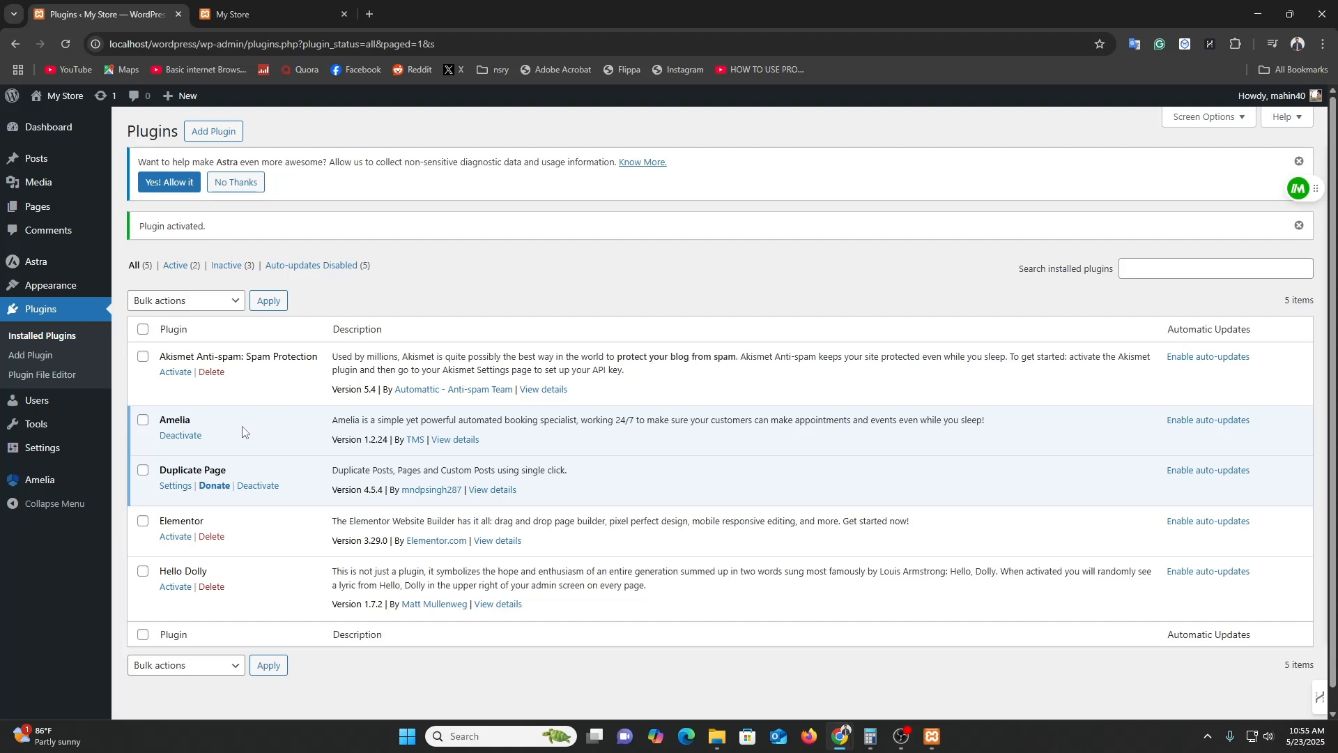
Open the Amelia dashboard and browse its Calendar and Appointments pages.
click(40, 478)
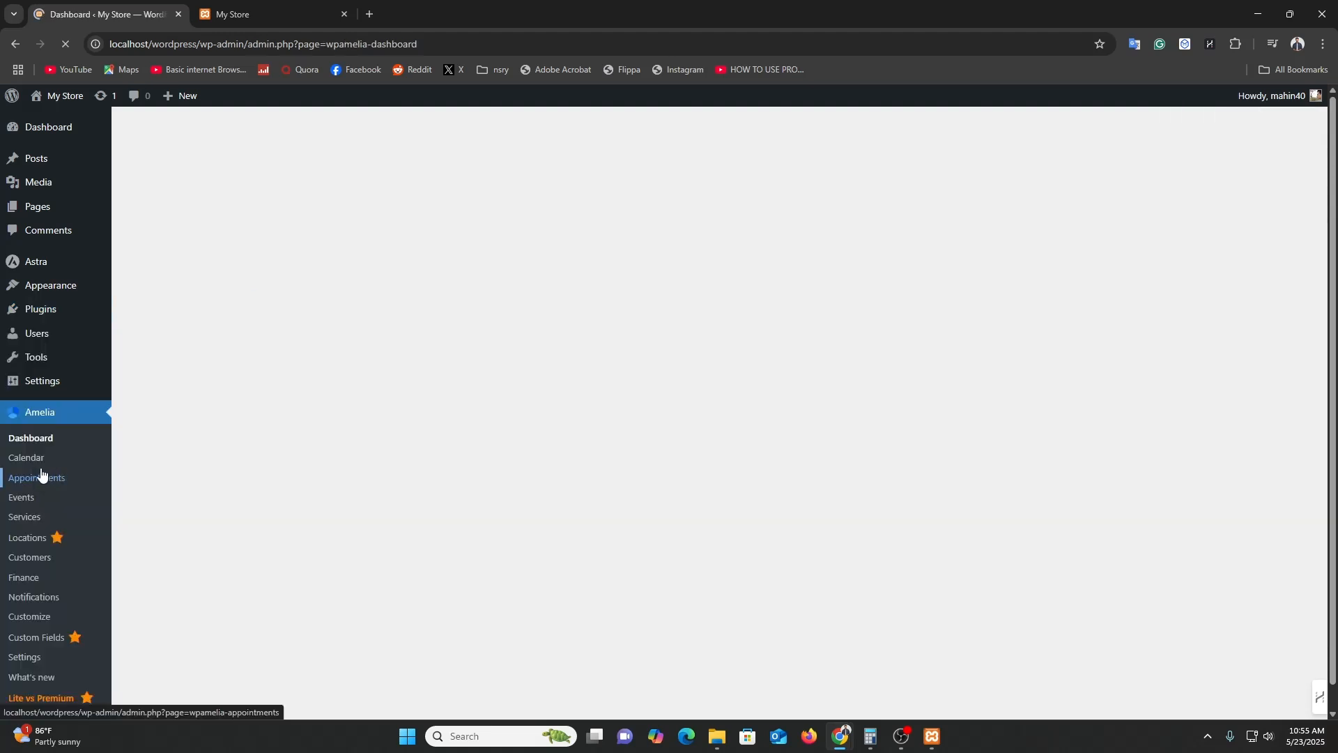
scroll(558, 419, down, 3)
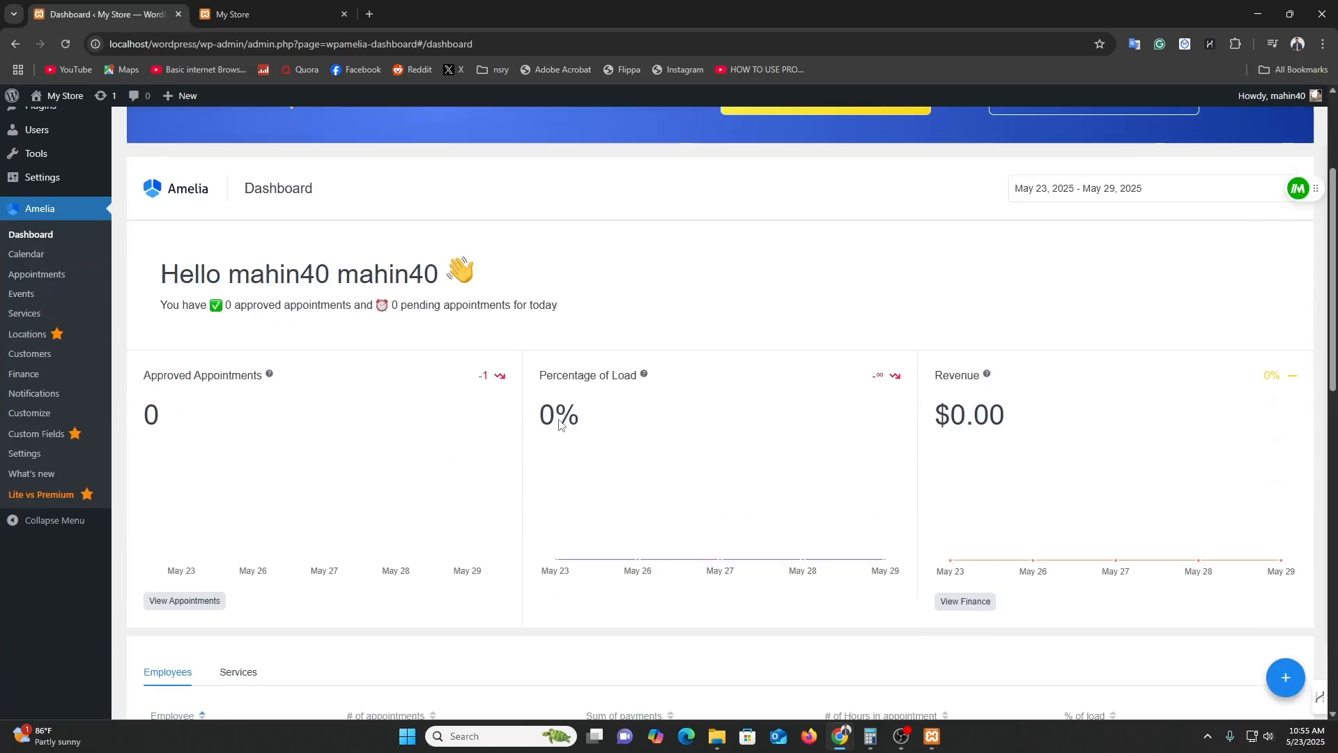
scroll(561, 423, down, 11)
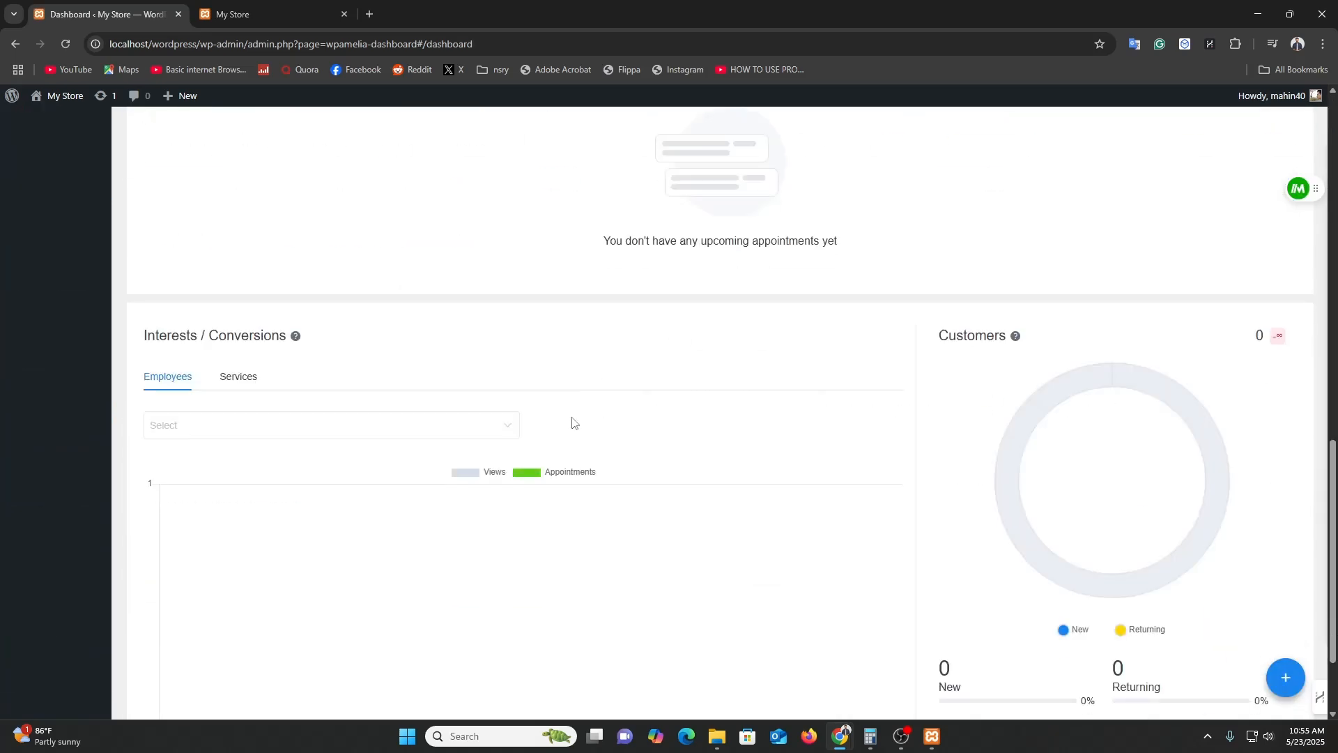
scroll(572, 421, down, 2)
scroll(586, 436, up, 15)
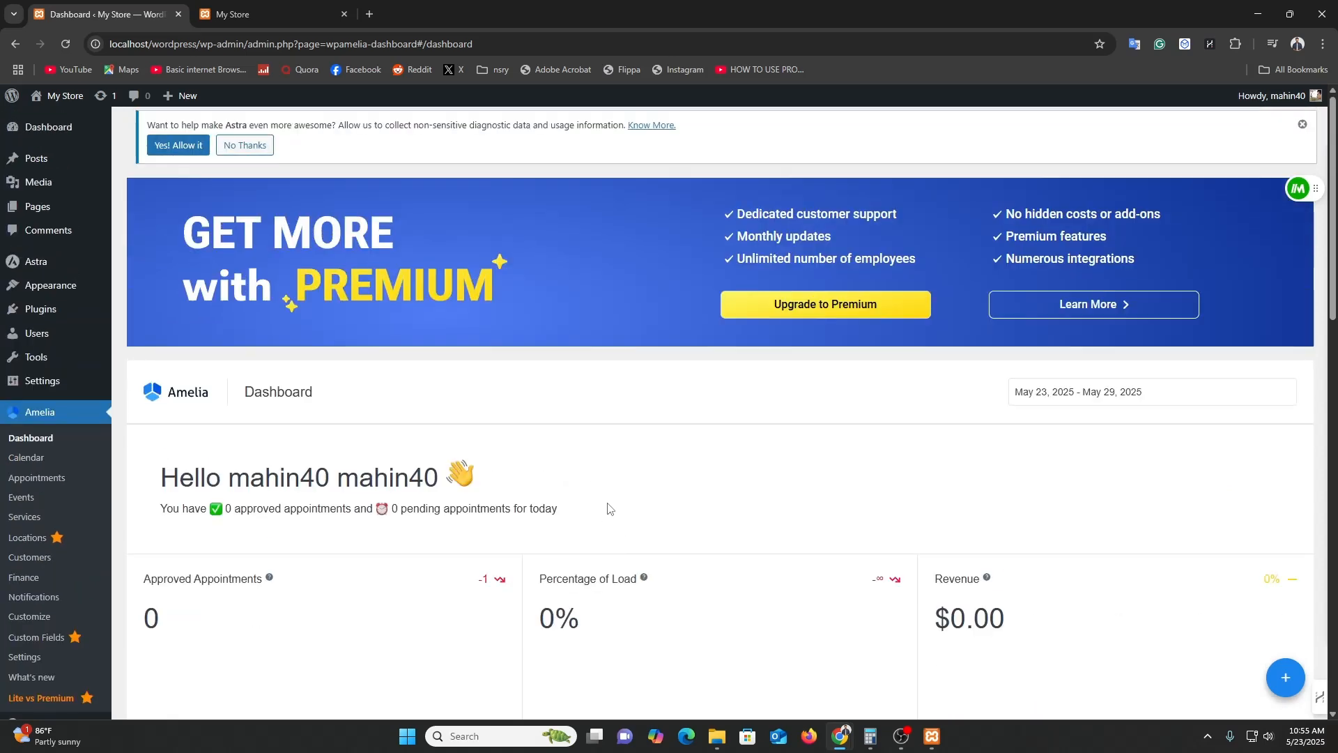
click(46, 456)
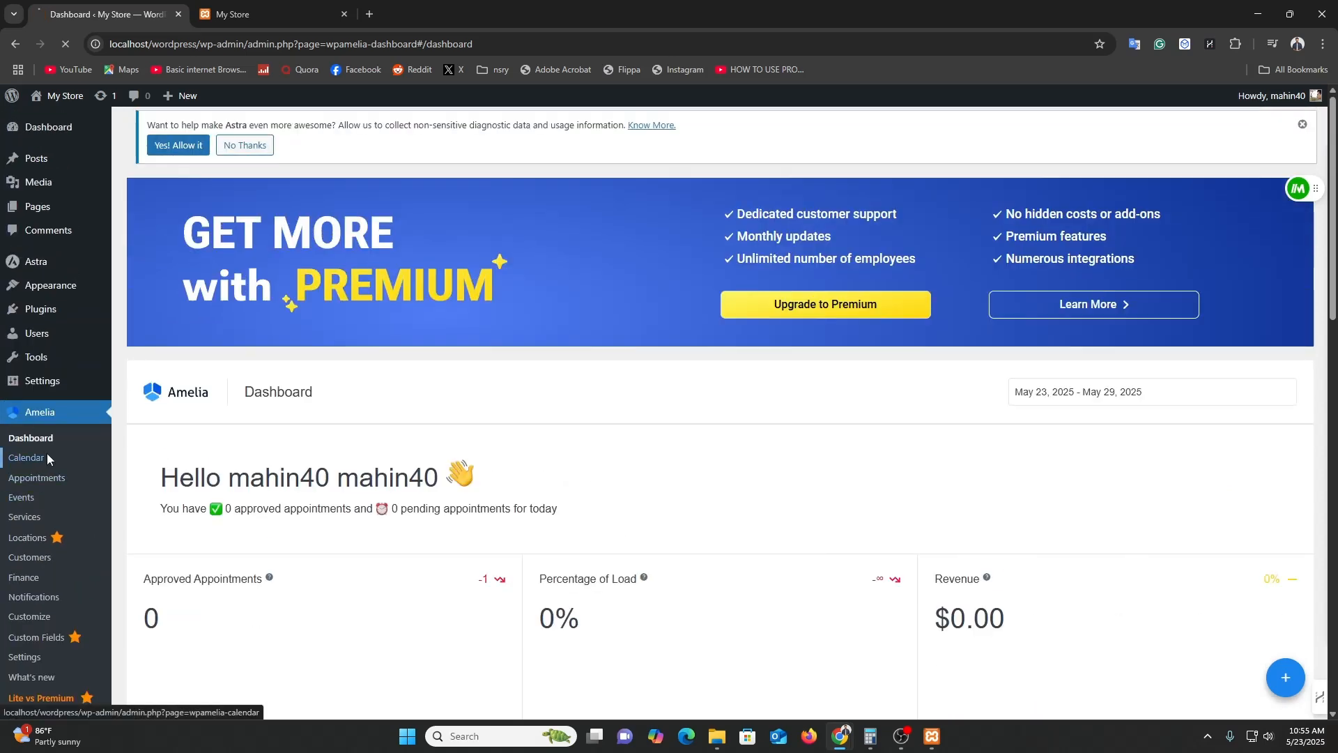
scroll(437, 313, down, 3)
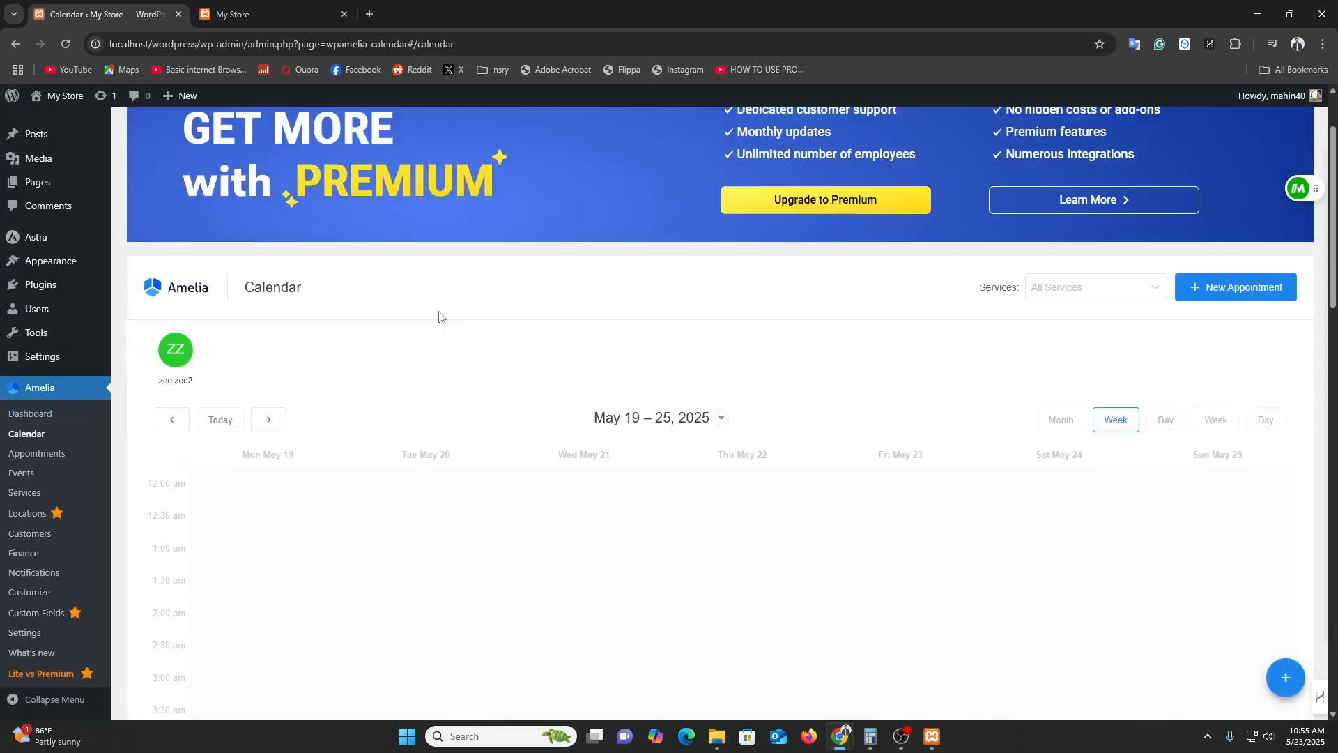
scroll(753, 512, down, 3)
scroll(756, 523, up, 6)
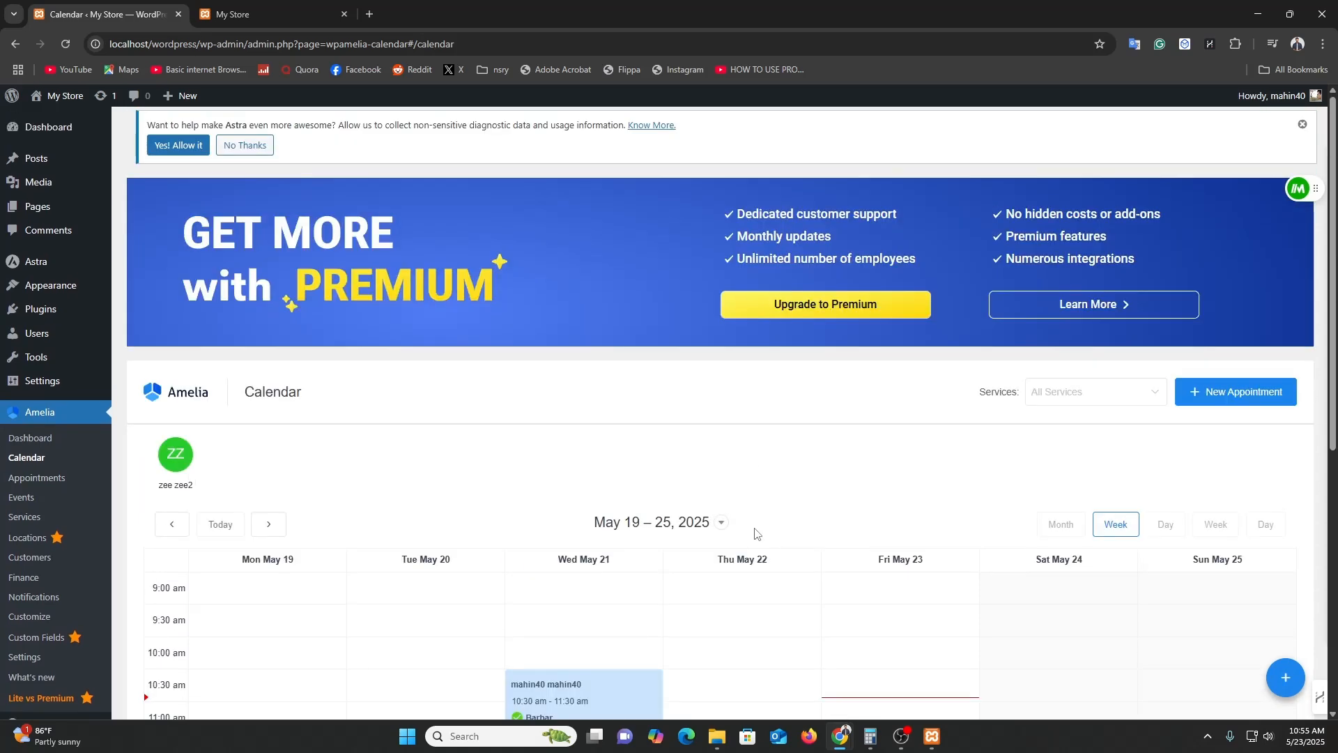
click(49, 477)
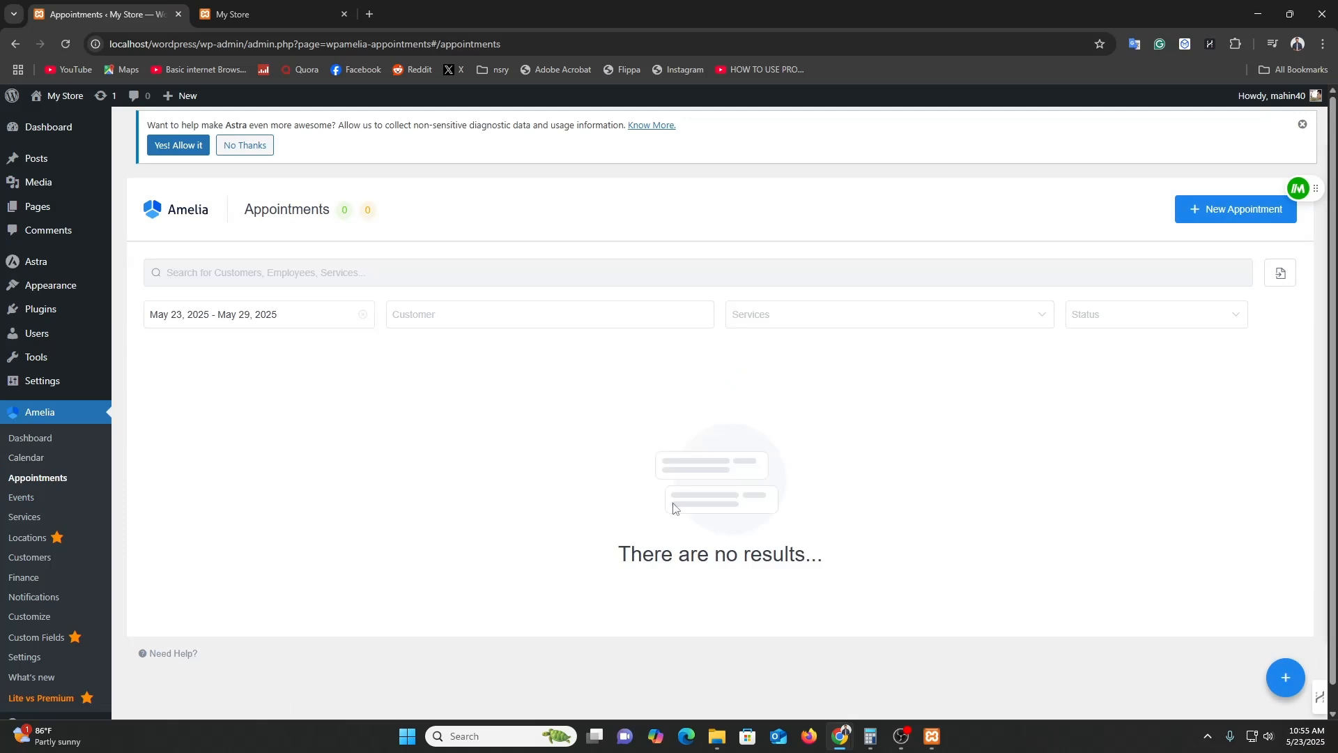
Look over the Amelia Events and Services pages, then return to the Appointments list.
click(30, 502)
scroll(720, 336, down, 1)
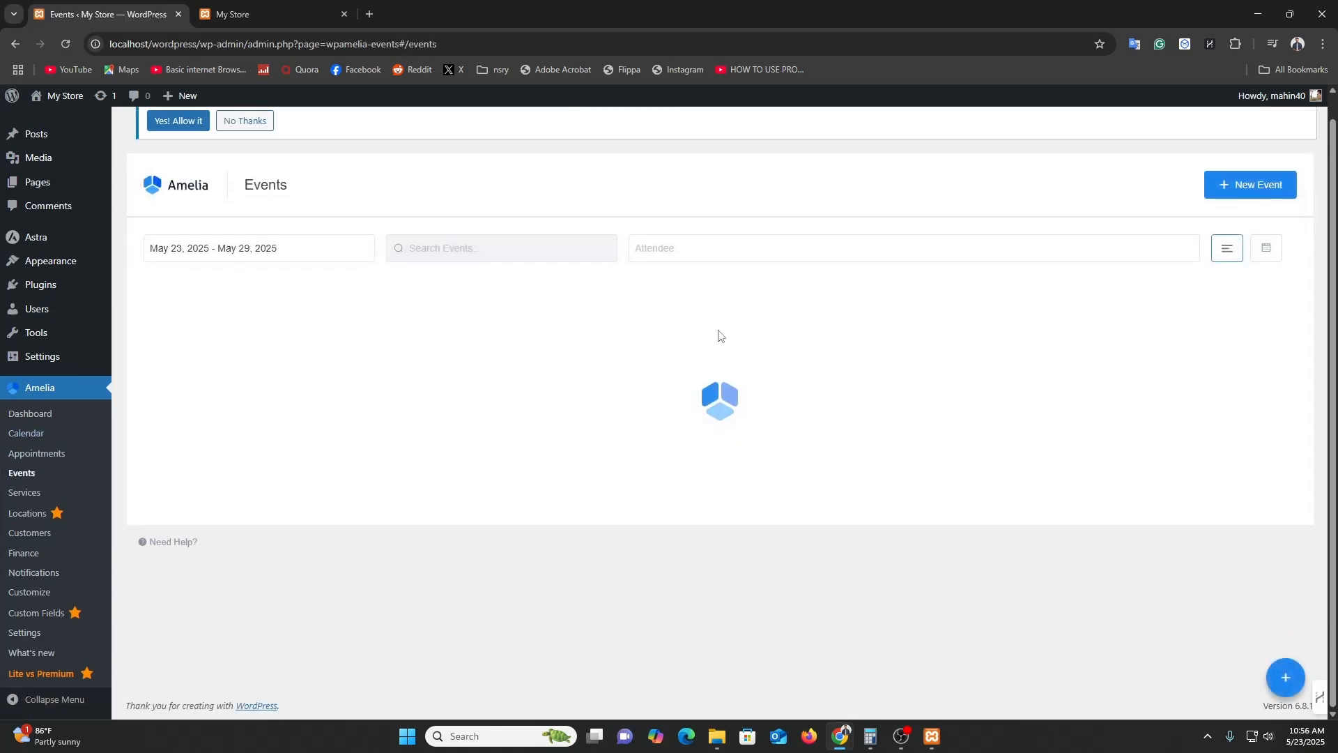
click(31, 495)
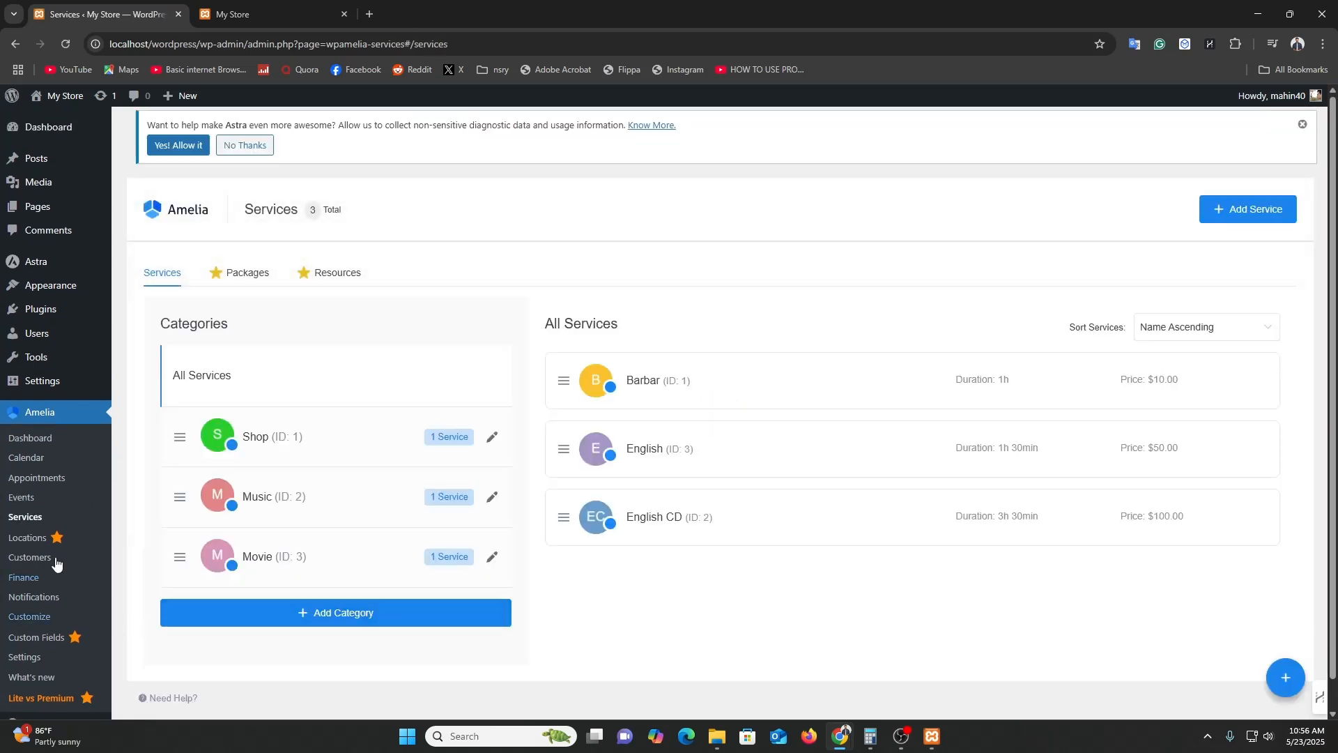
scroll(49, 531, down, 1)
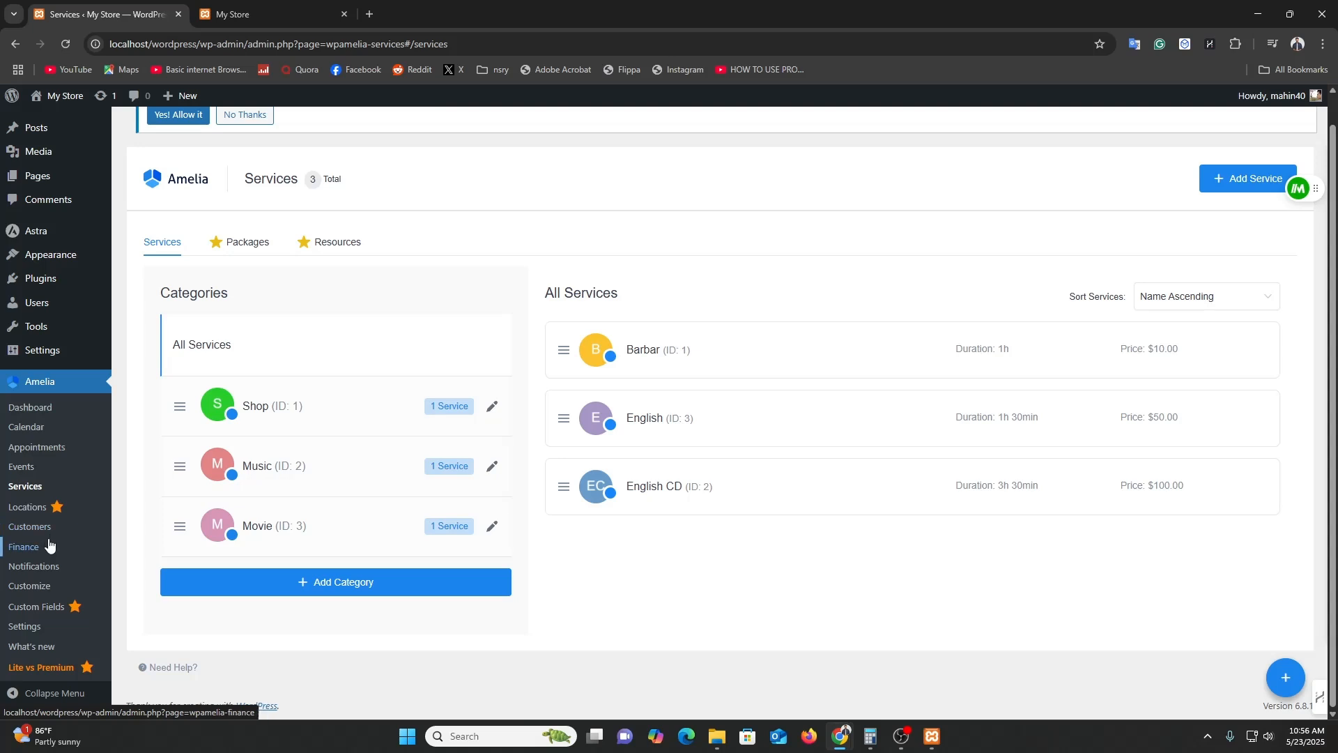
click(56, 448)
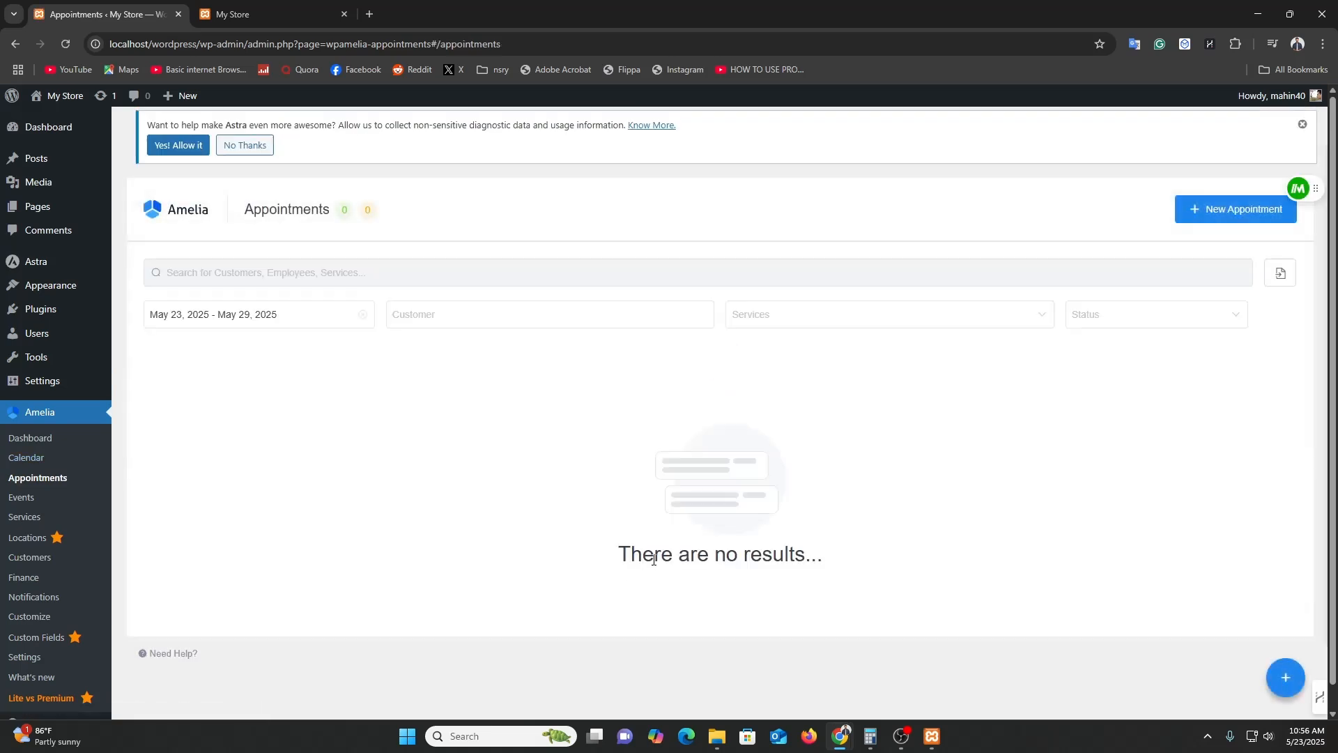
Start a new appointment, search for a customer by name, and view the service categories.
click(1222, 221)
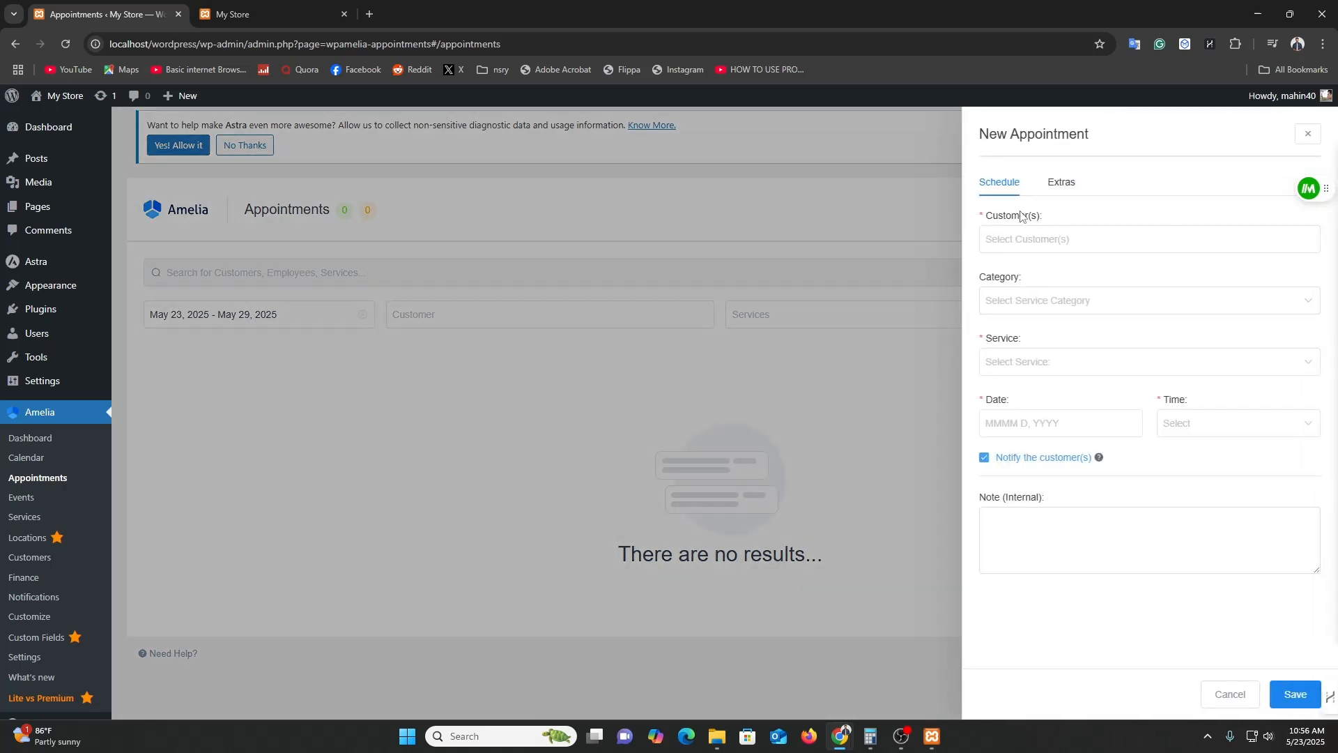
click(1048, 239)
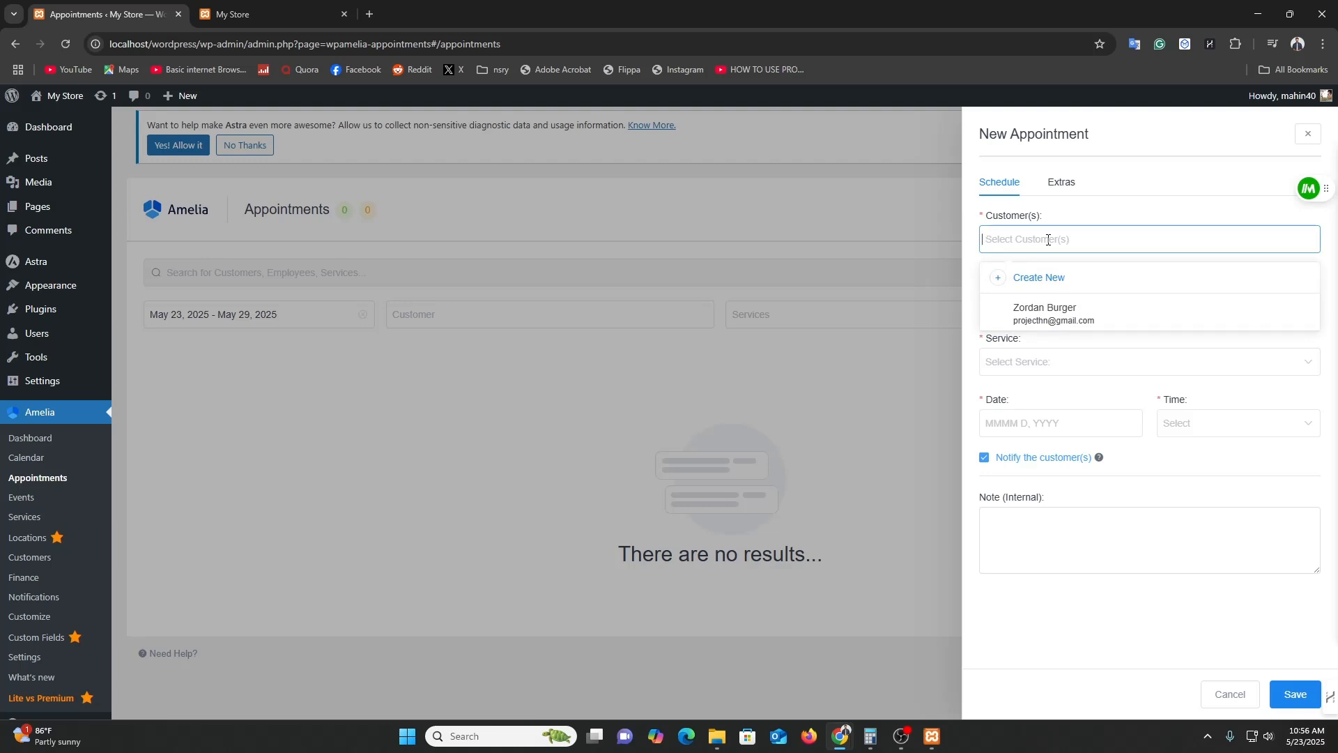
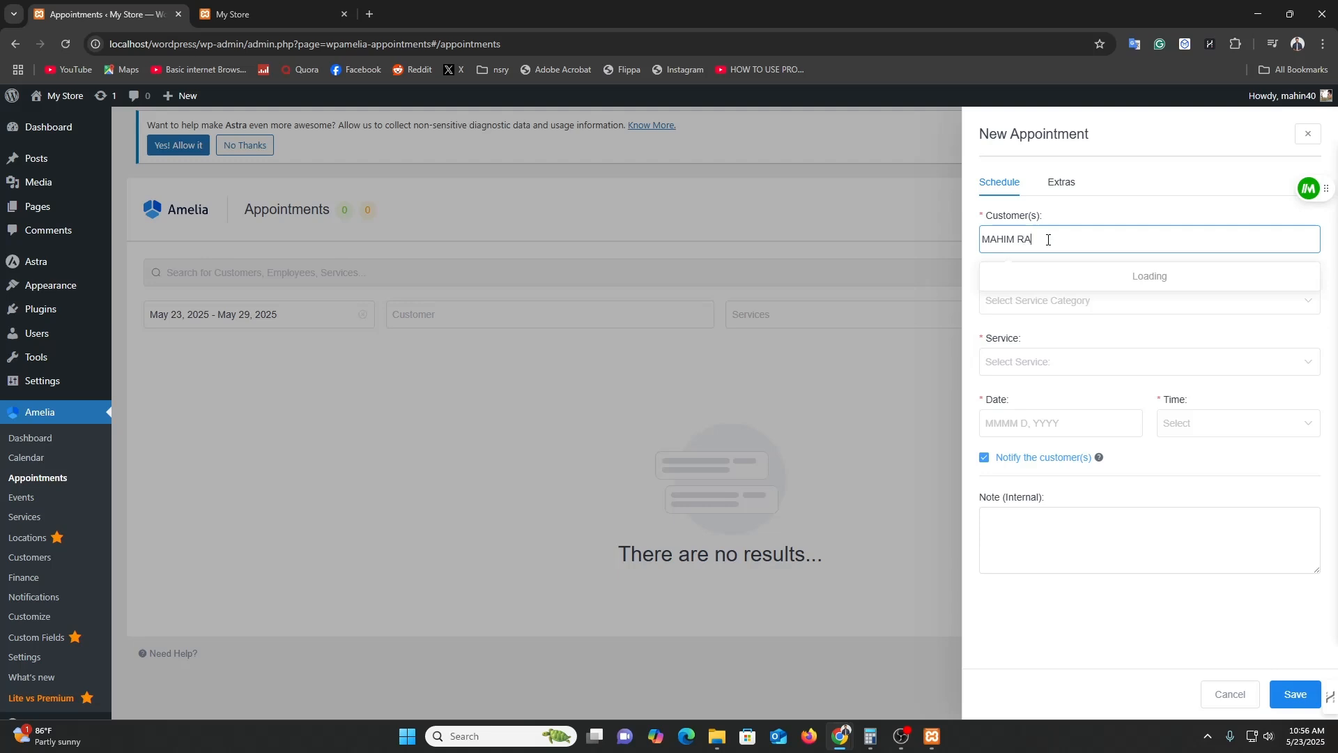
click(1137, 332)
click(1089, 314)
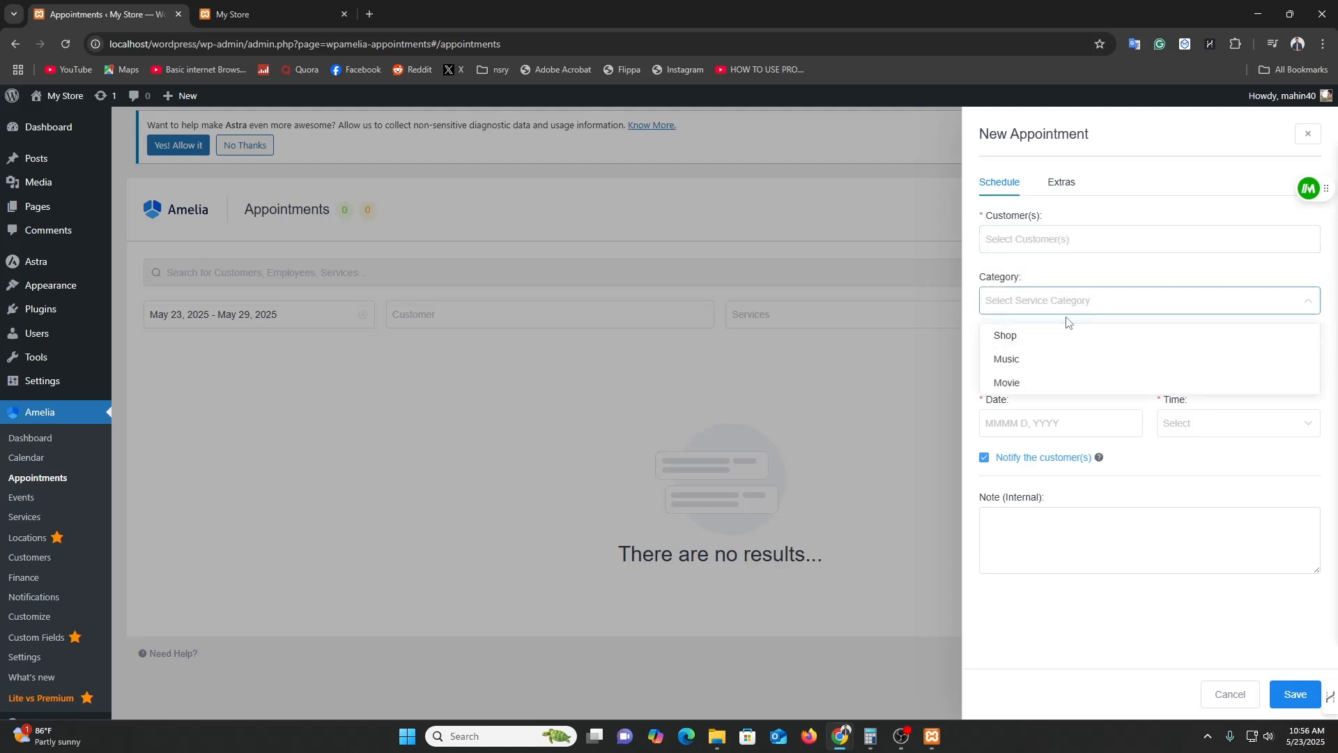
click(1110, 237)
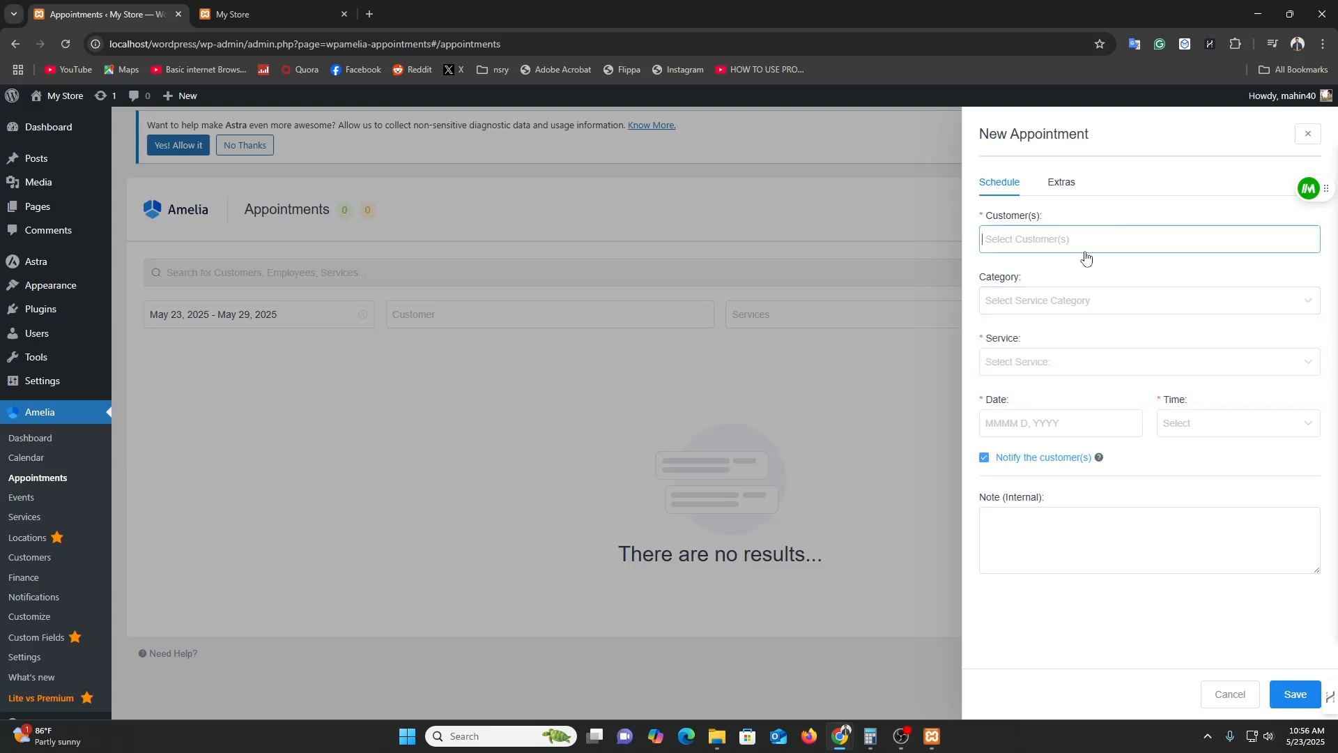
Close the new appointment form without saving and go to the Amelia Customers list.
click(788, 430)
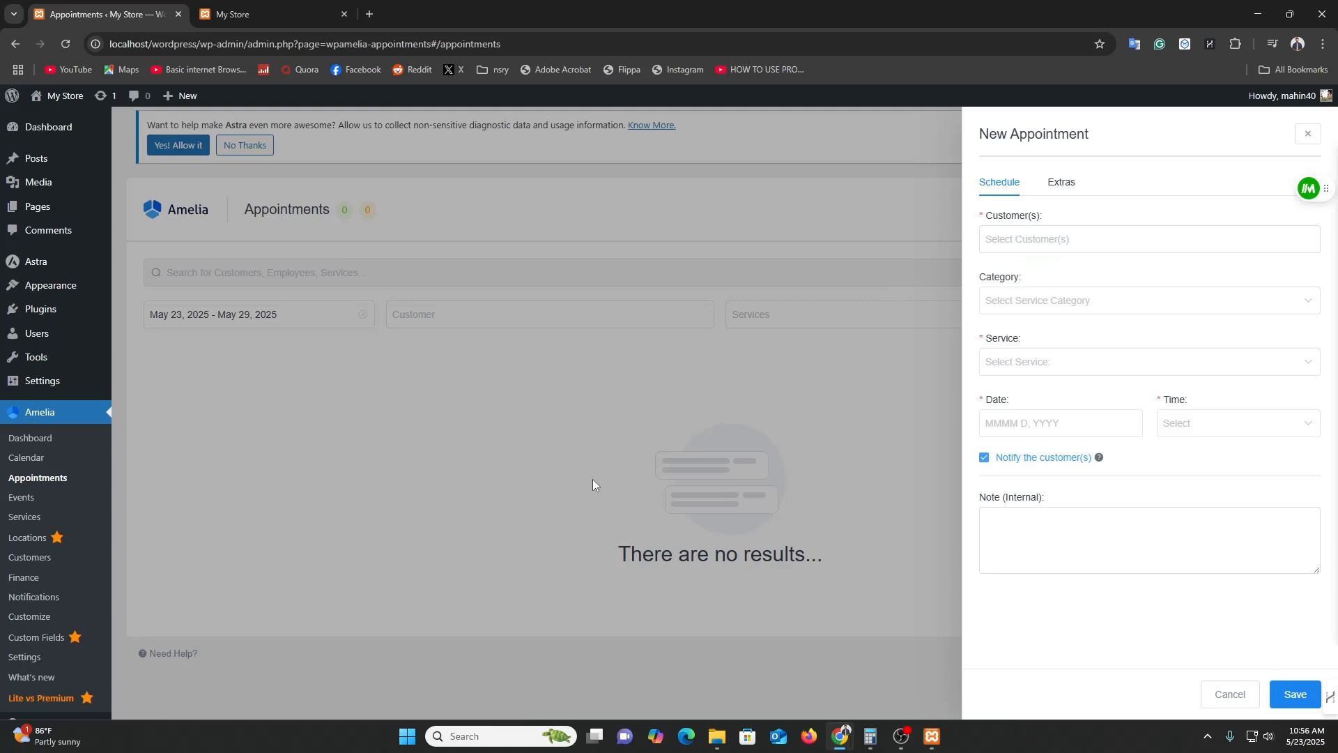
click(1309, 134)
click(52, 618)
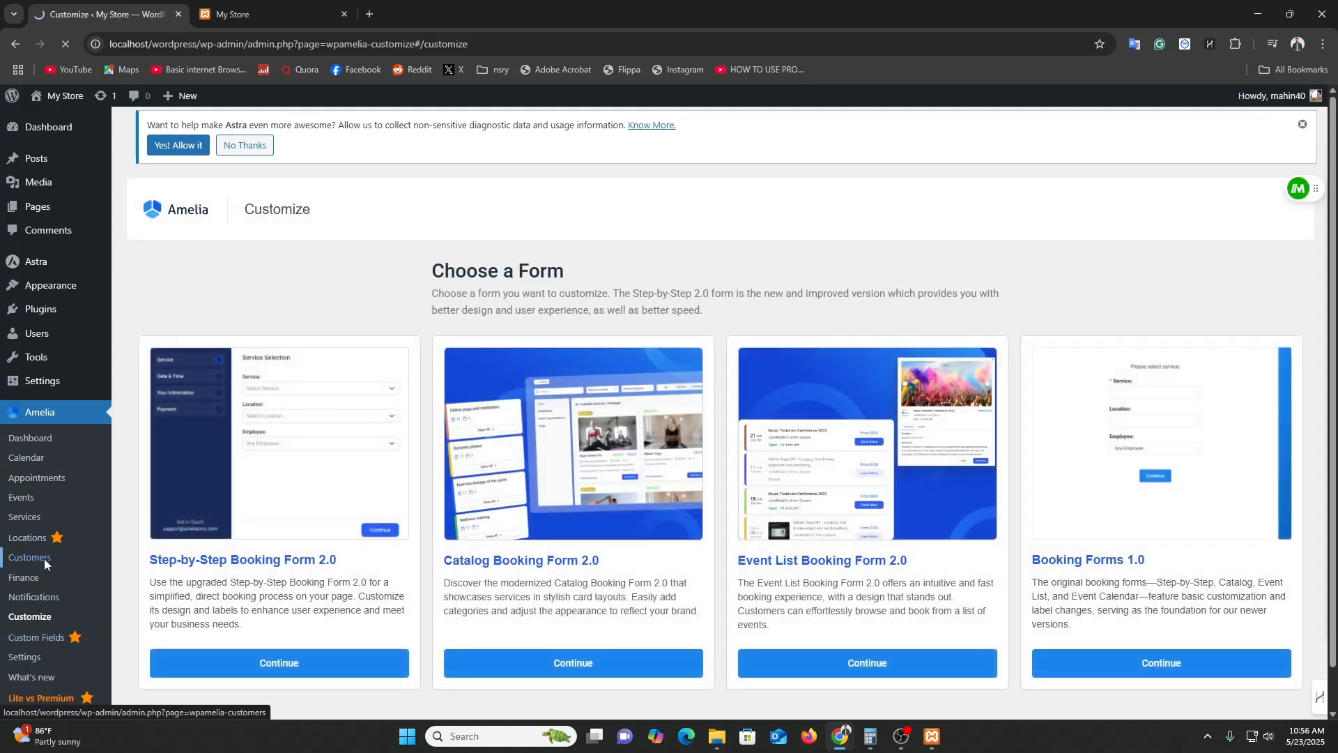
click(44, 558)
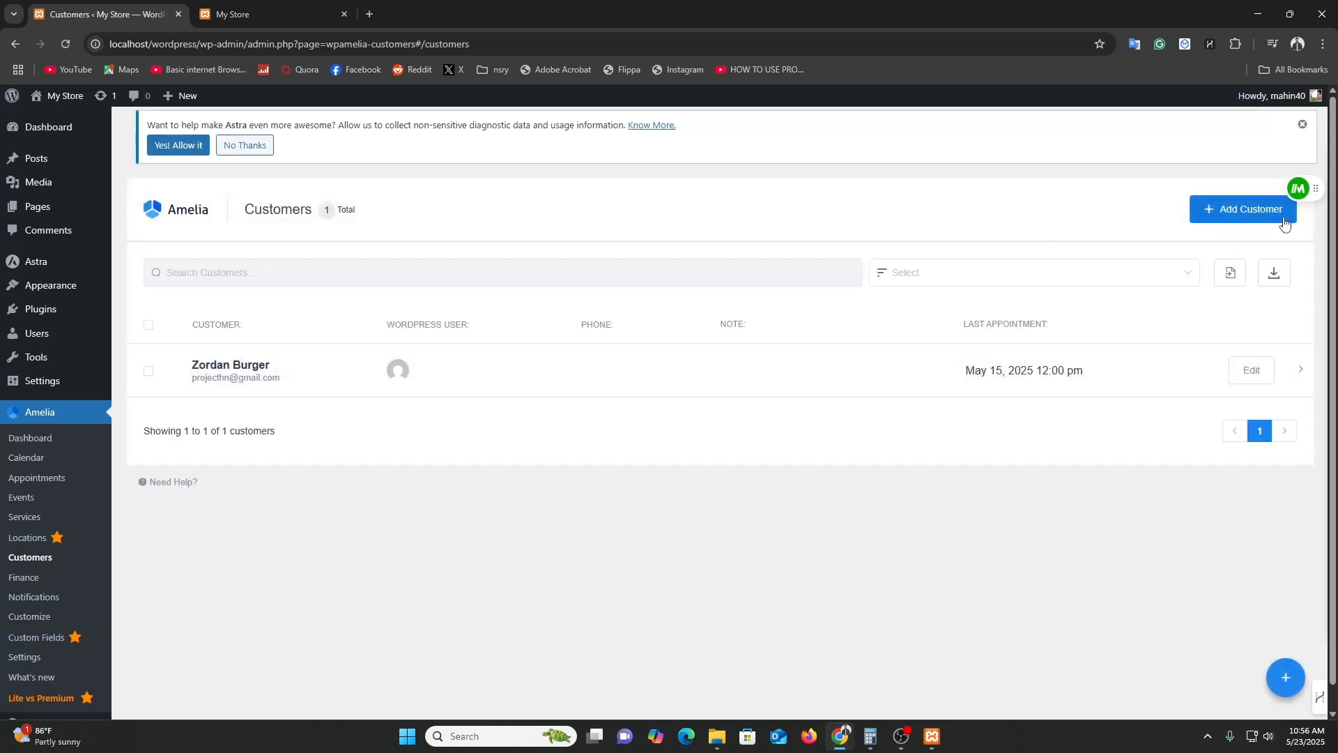
Start a new Amelia customer and enter the first and last name.
click(1230, 219)
click(1054, 194)
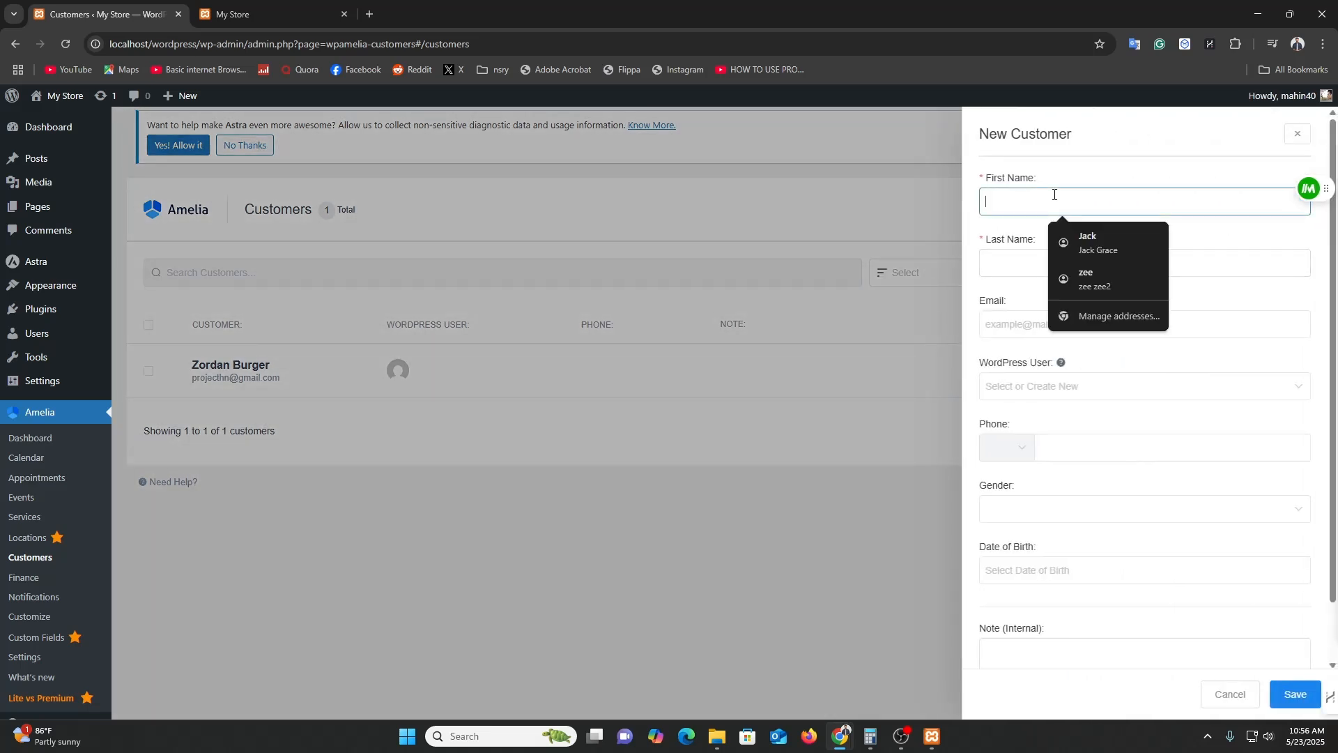
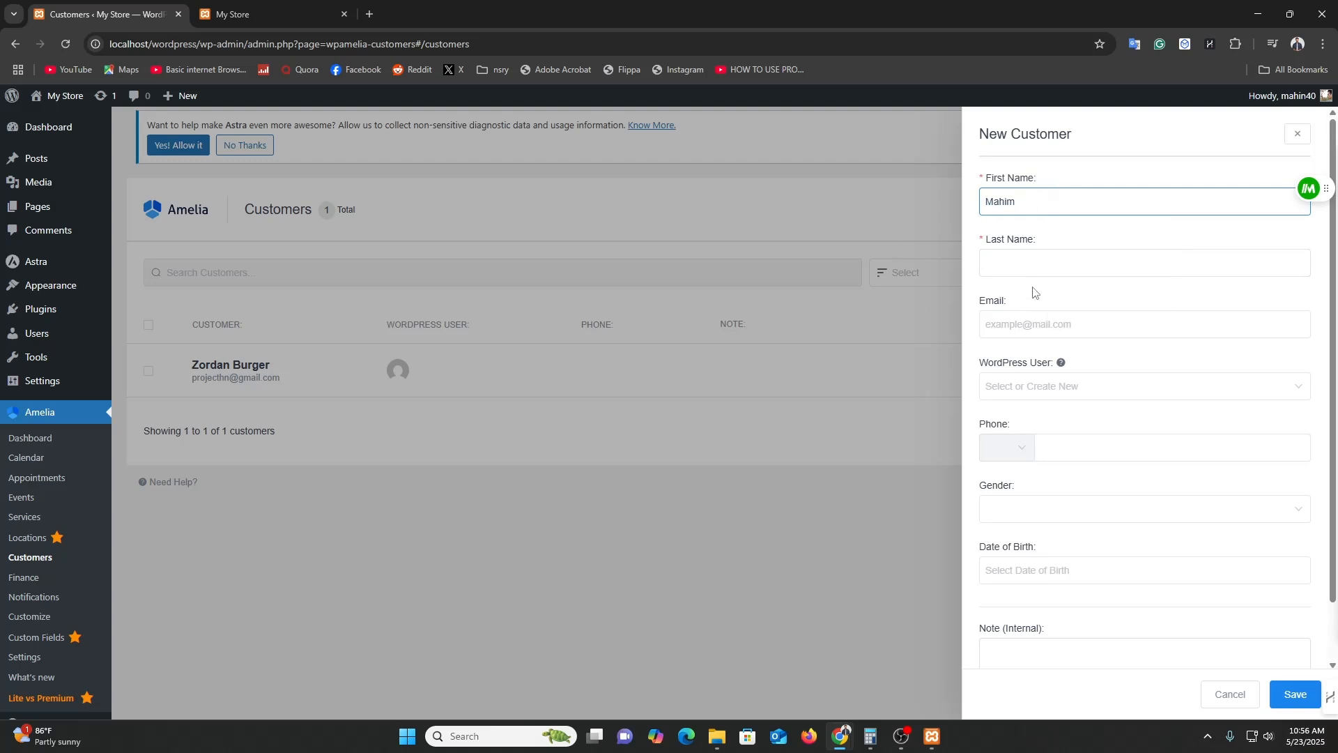
click(1064, 267)
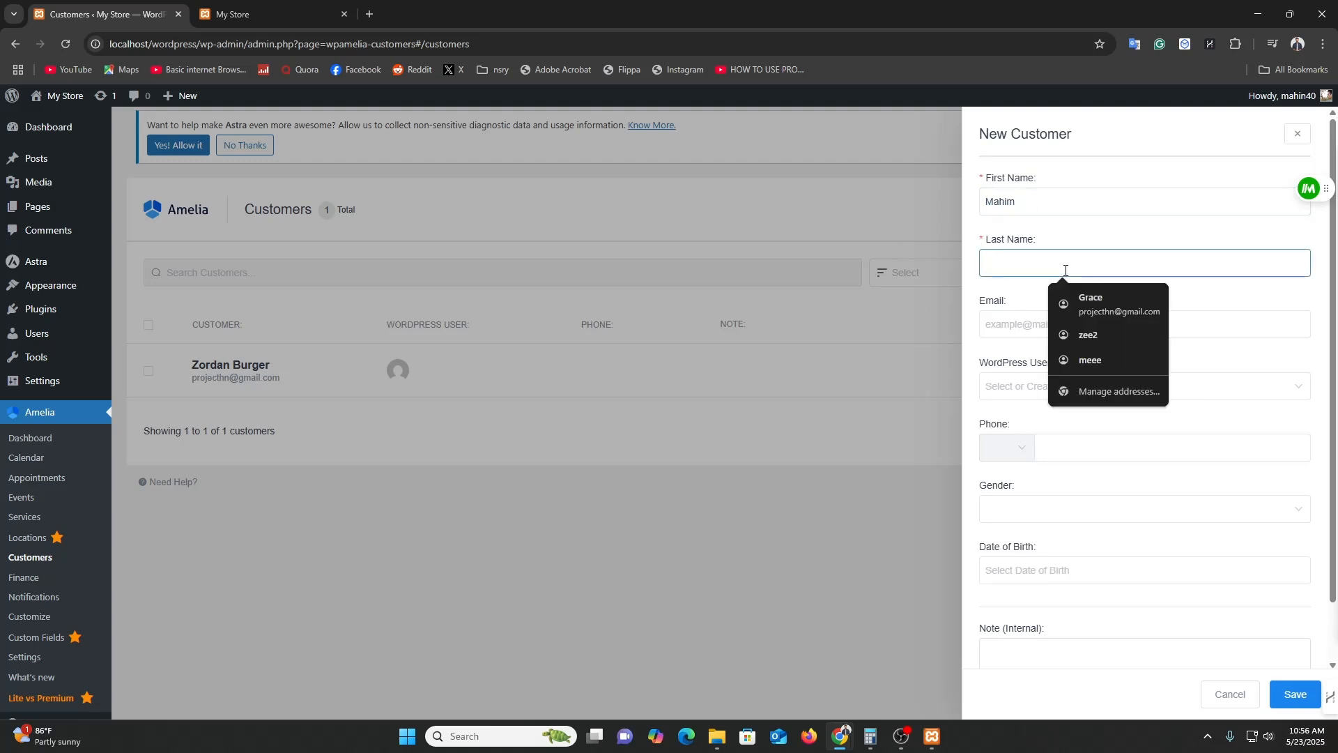
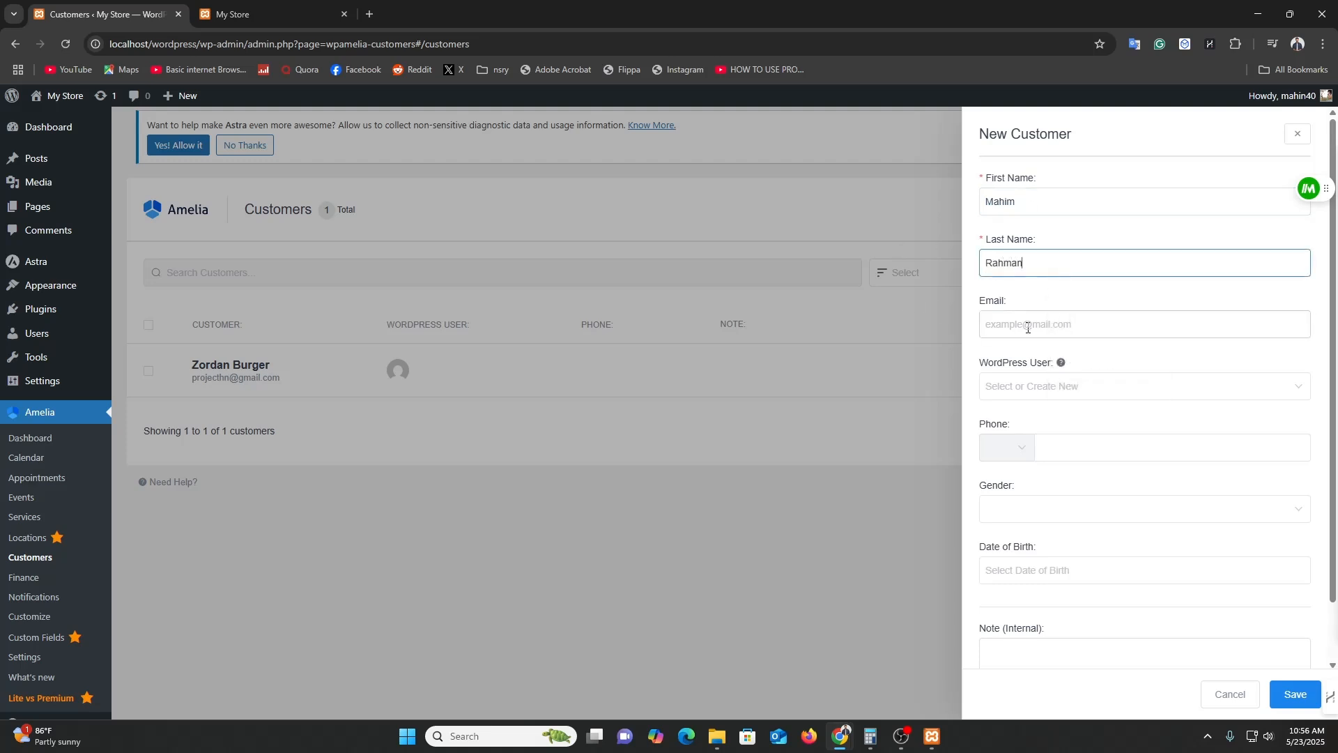
Review the remaining customer fields, save the customer, and return to Appointments.
click(1028, 326)
click(973, 317)
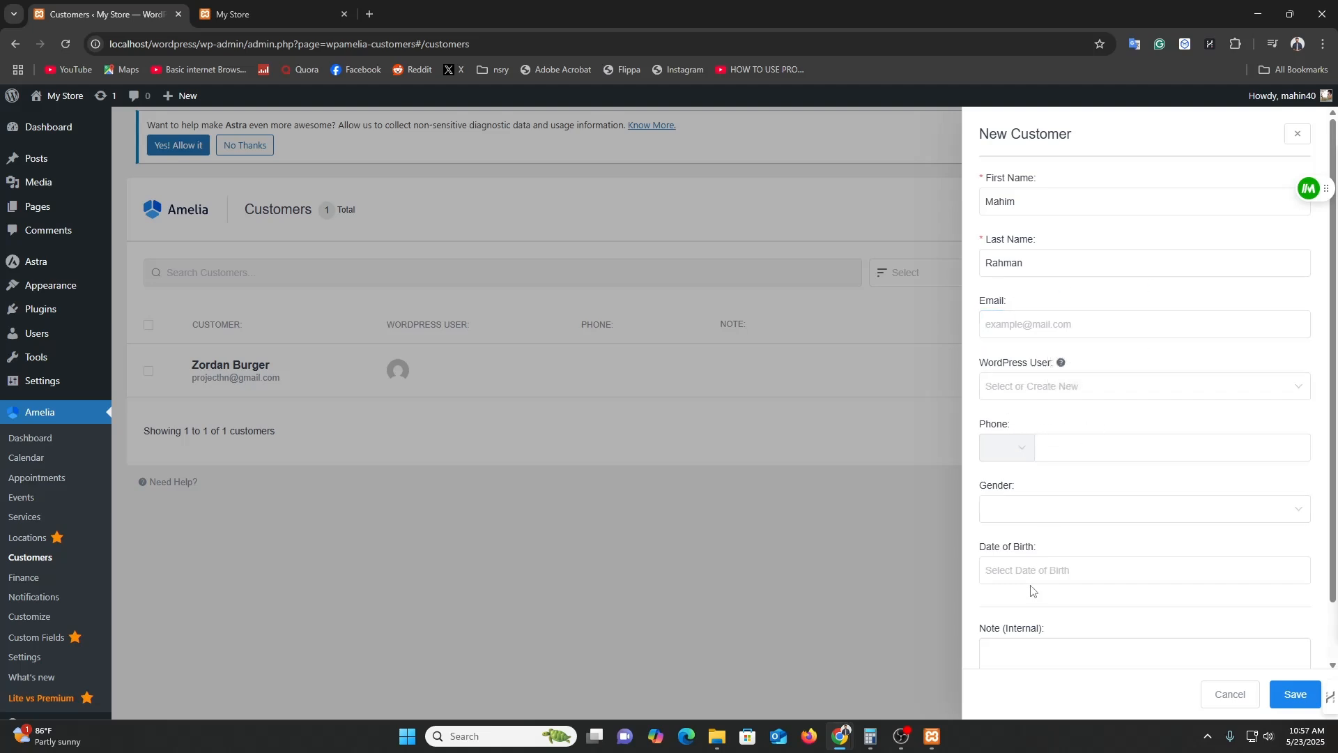
scroll(1034, 593, down, 1)
scroll(1115, 600, up, 1)
drag(986, 179, 1035, 182)
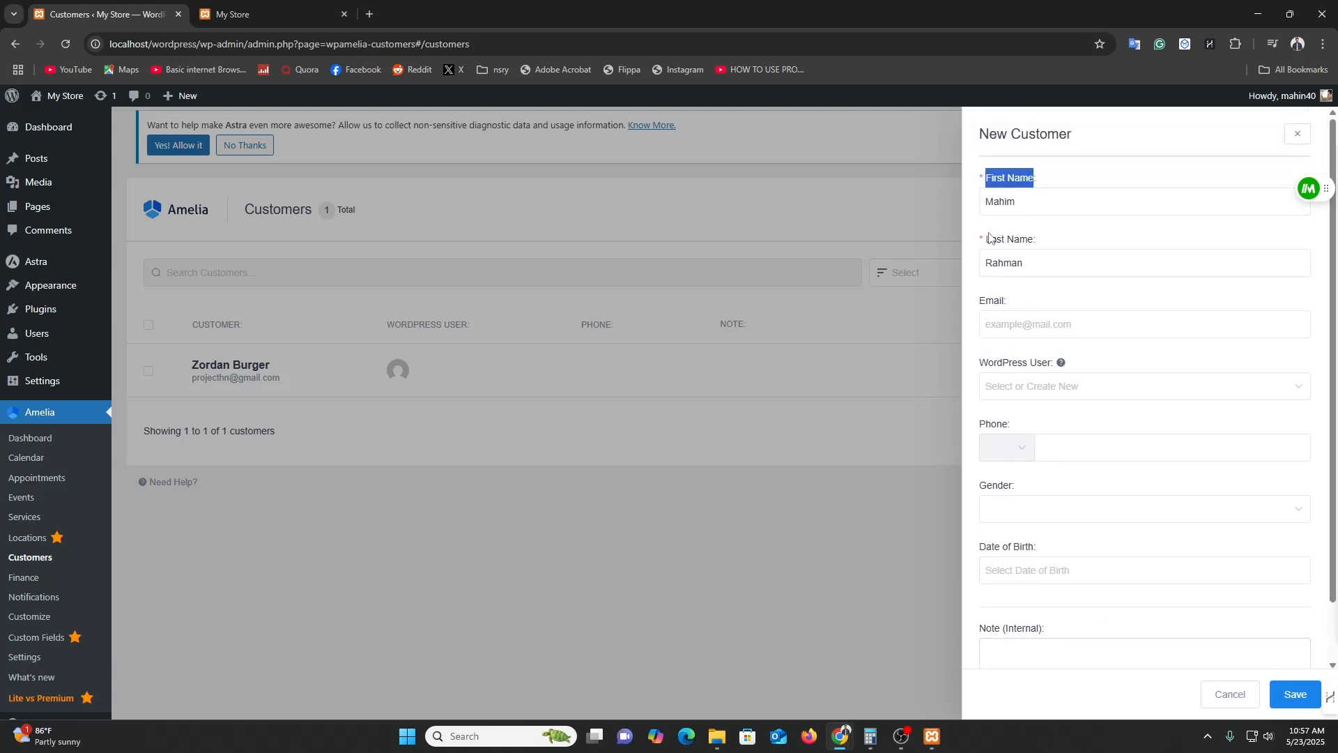
click(981, 244)
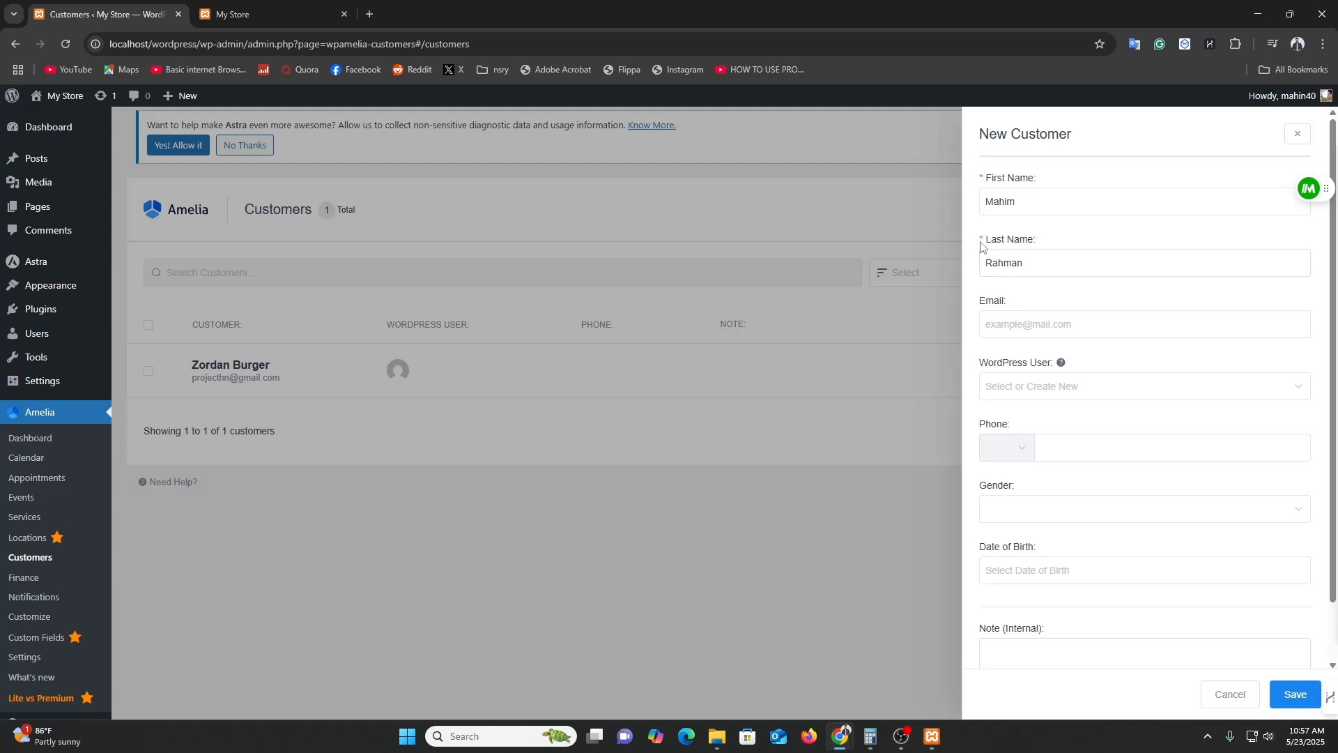
click(1290, 686)
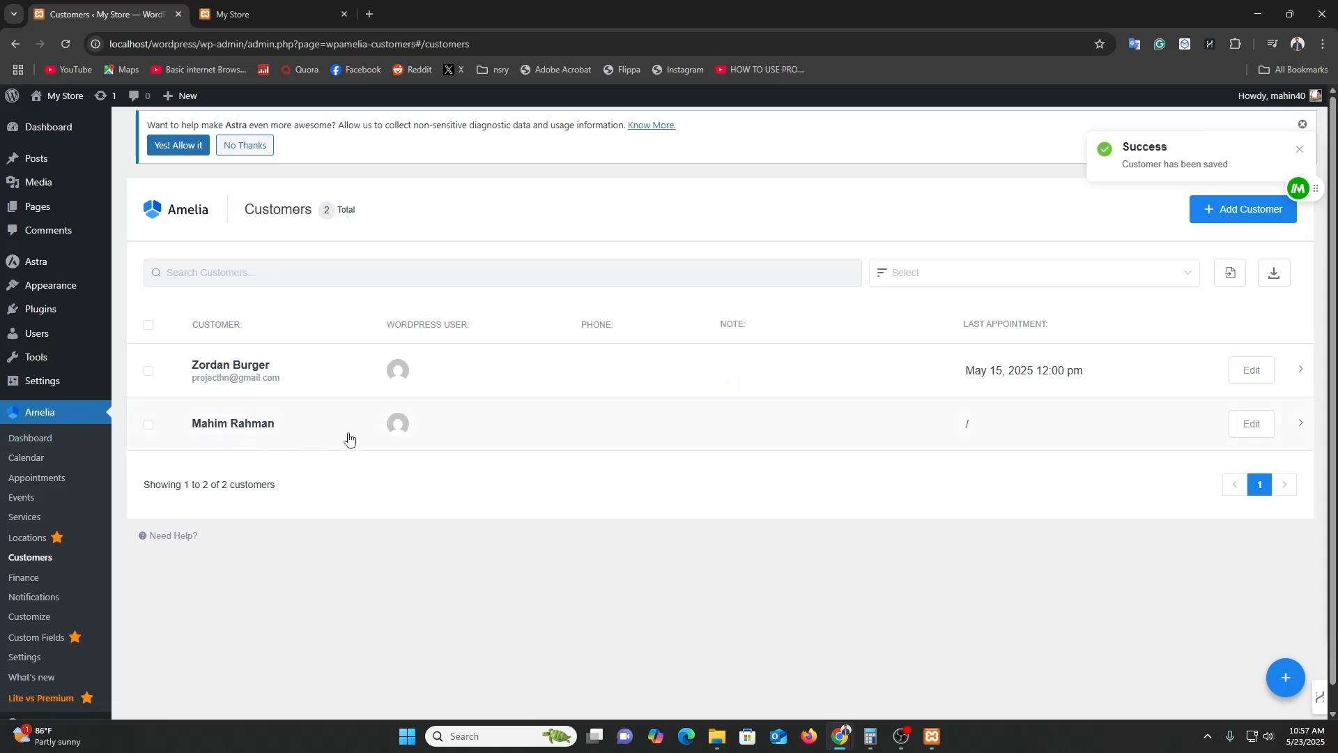
click(43, 476)
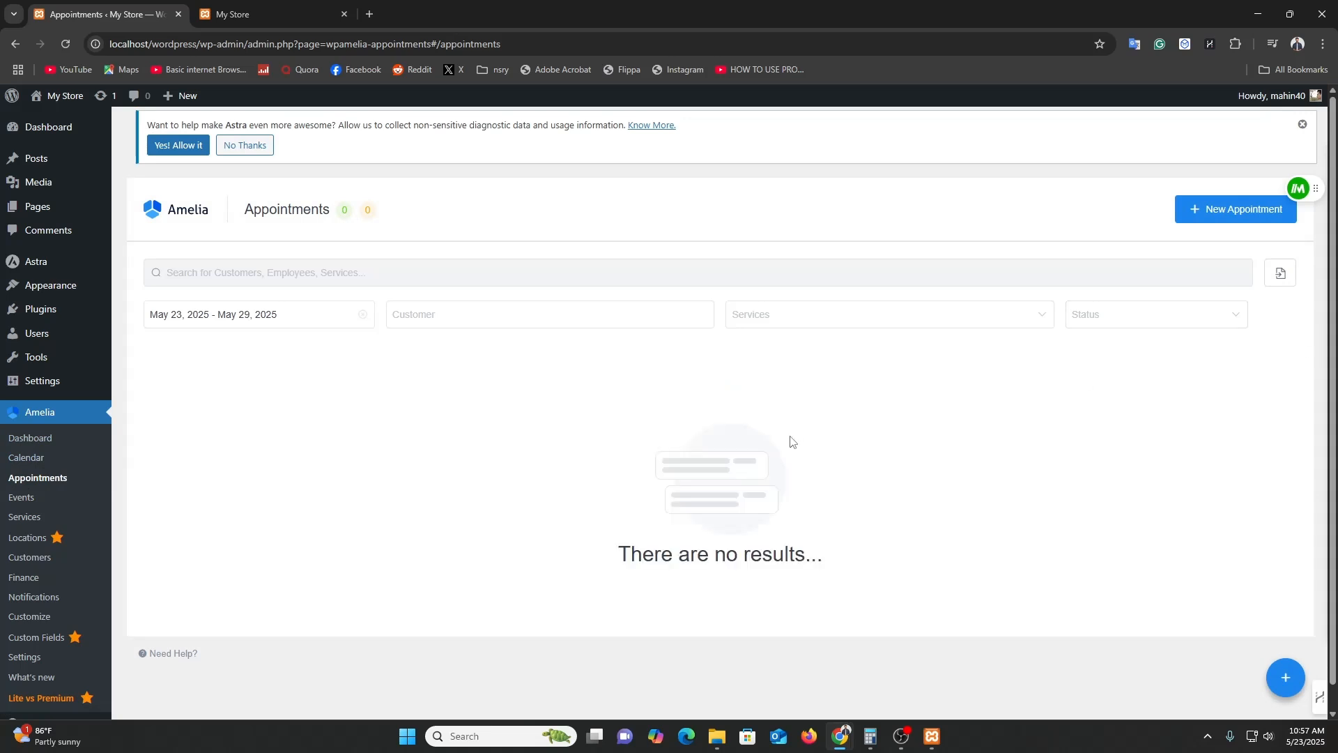
Draft an appointment for the new customer, review status, persons and category options, then discard it.
click(1266, 209)
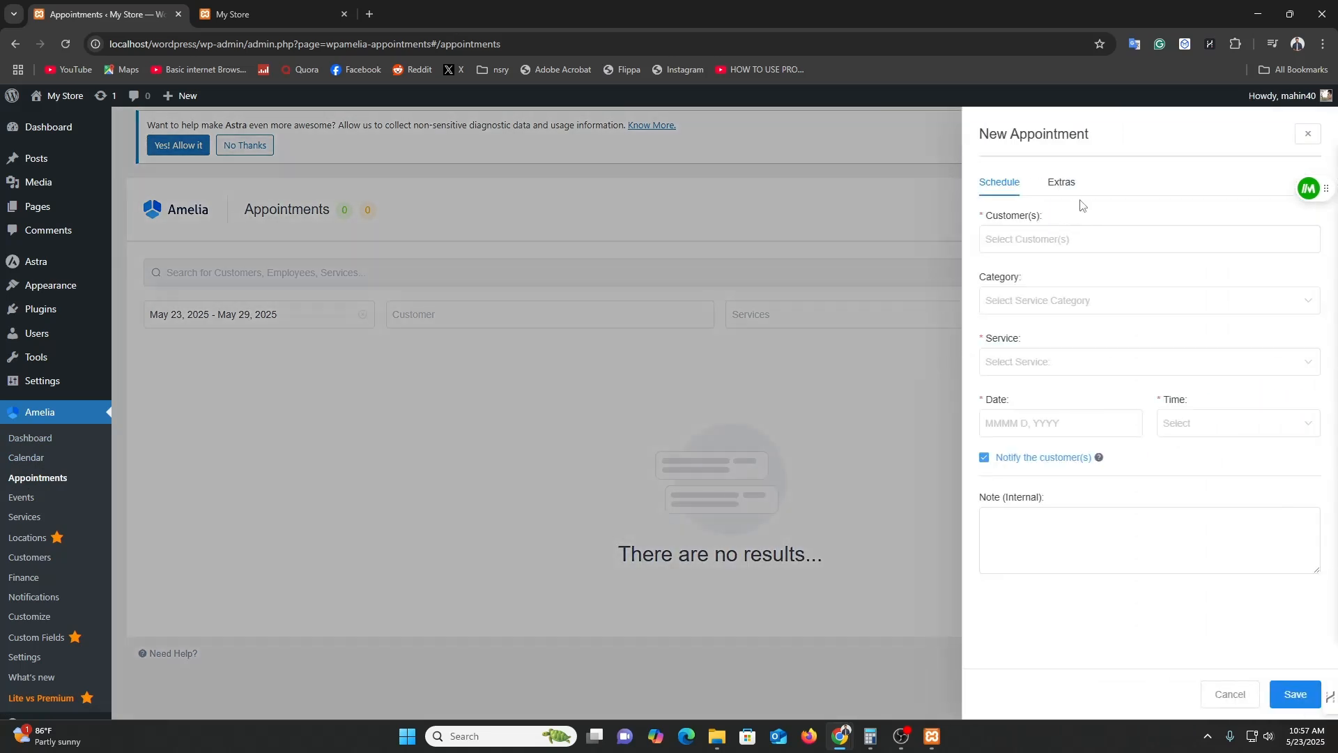
click(1055, 241)
click(1058, 311)
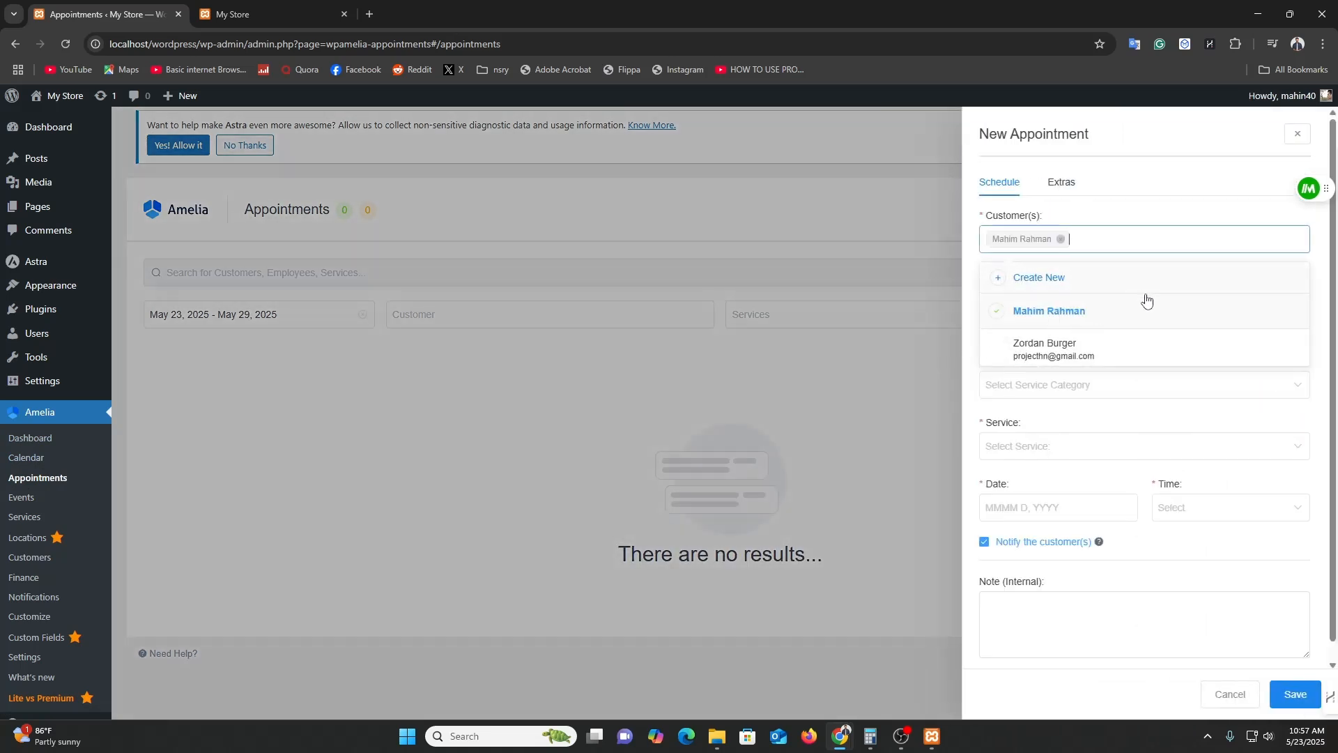
click(1109, 214)
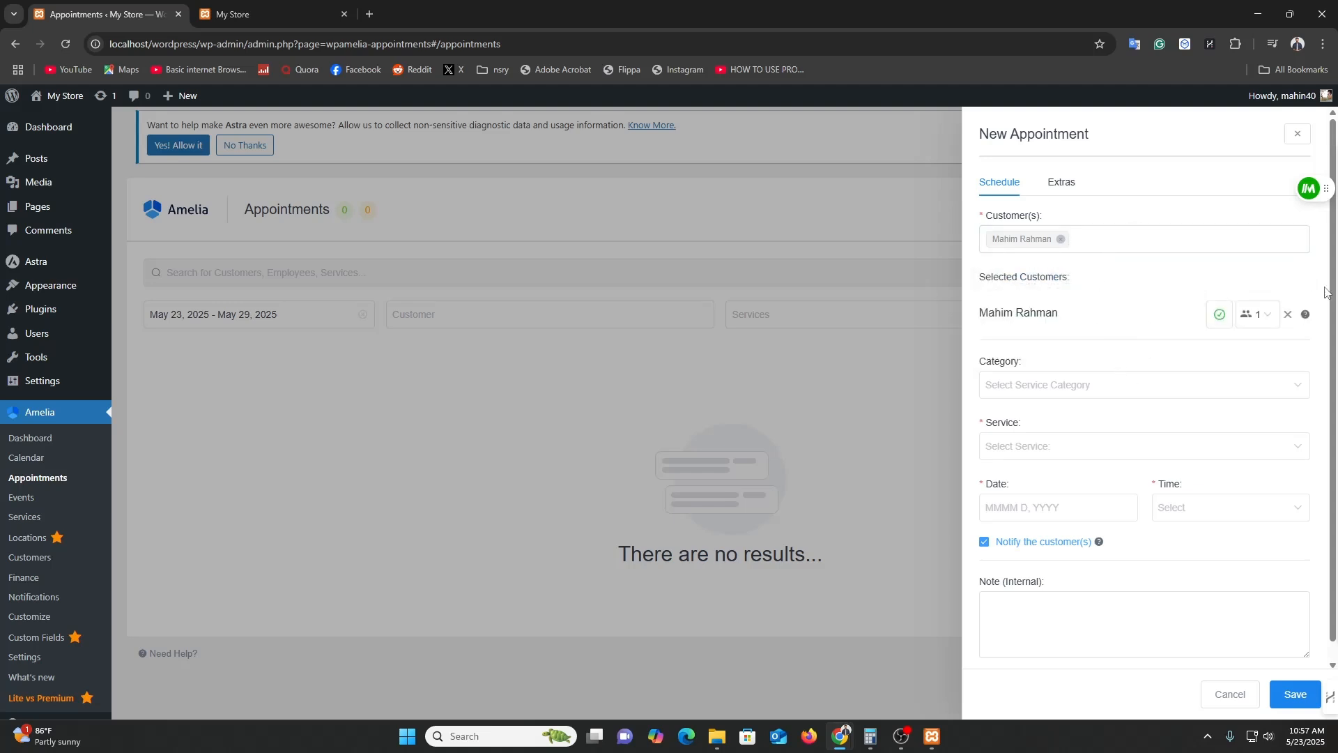
click(1232, 318)
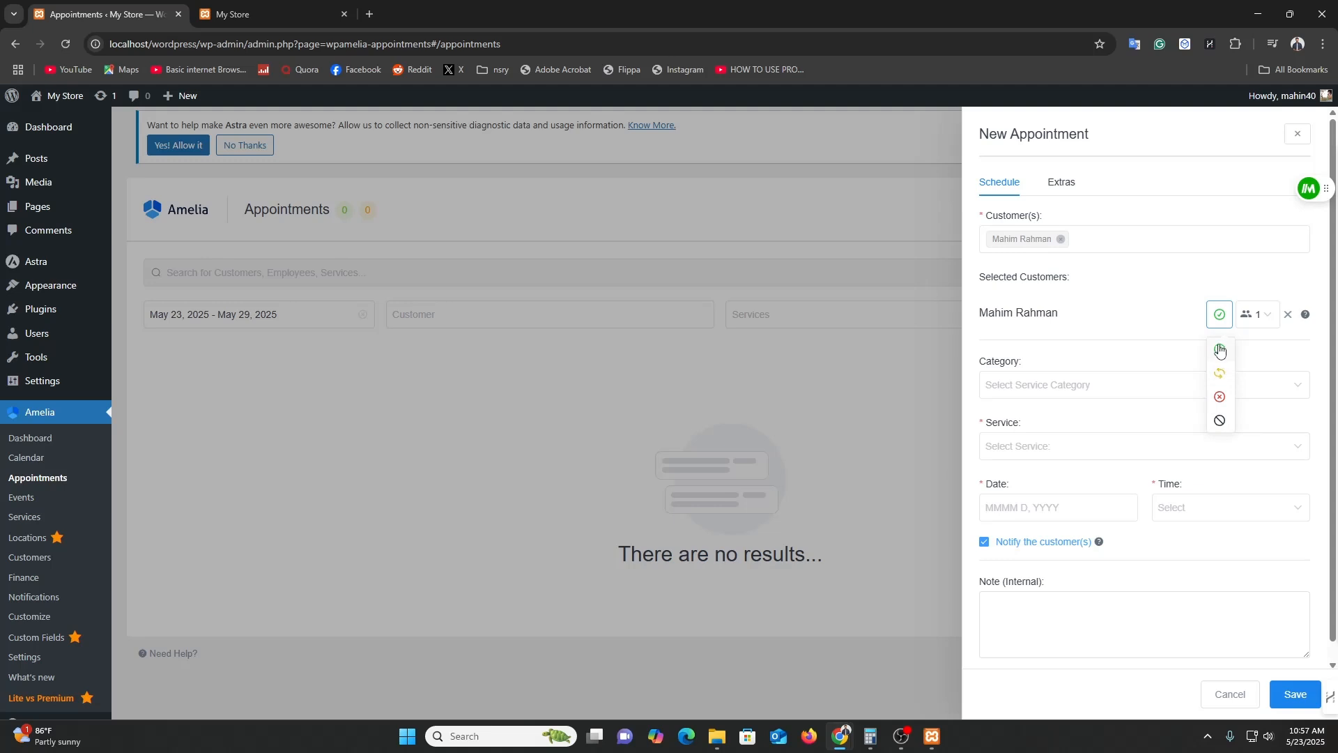
click(1265, 316)
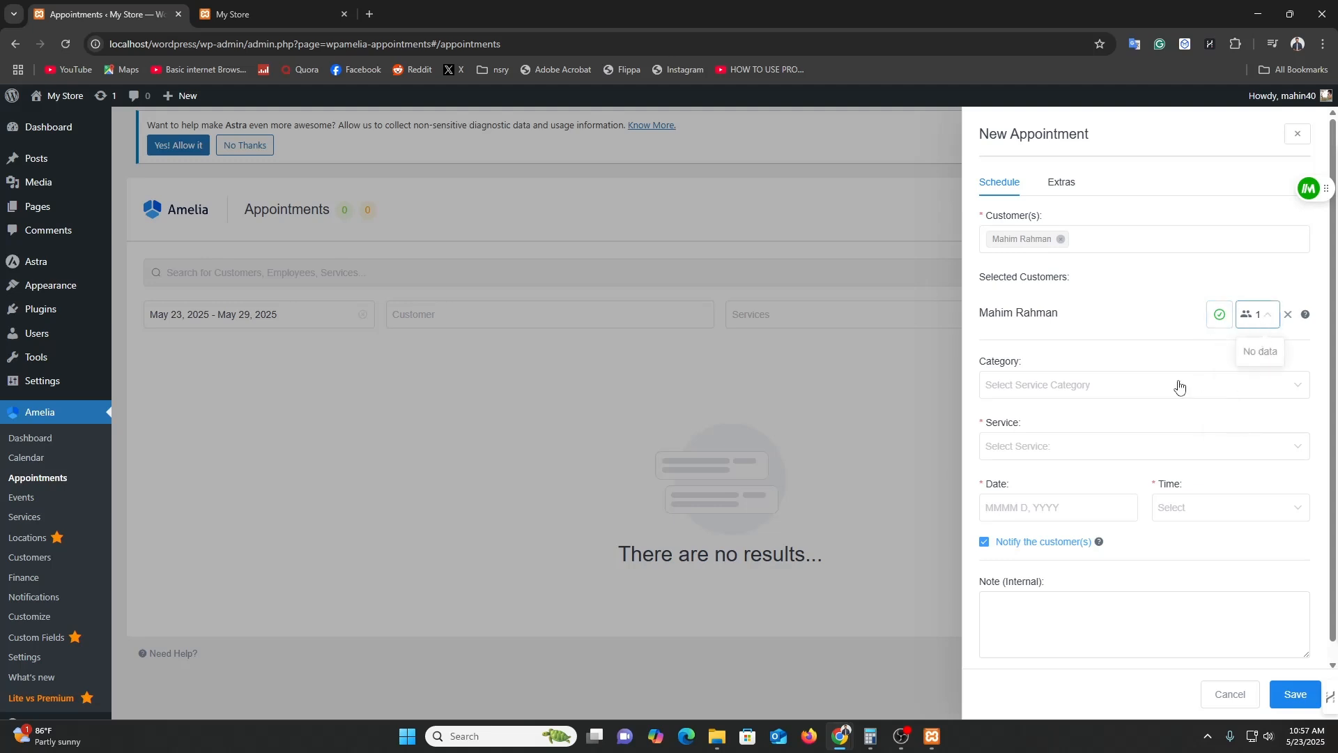
click(1035, 395)
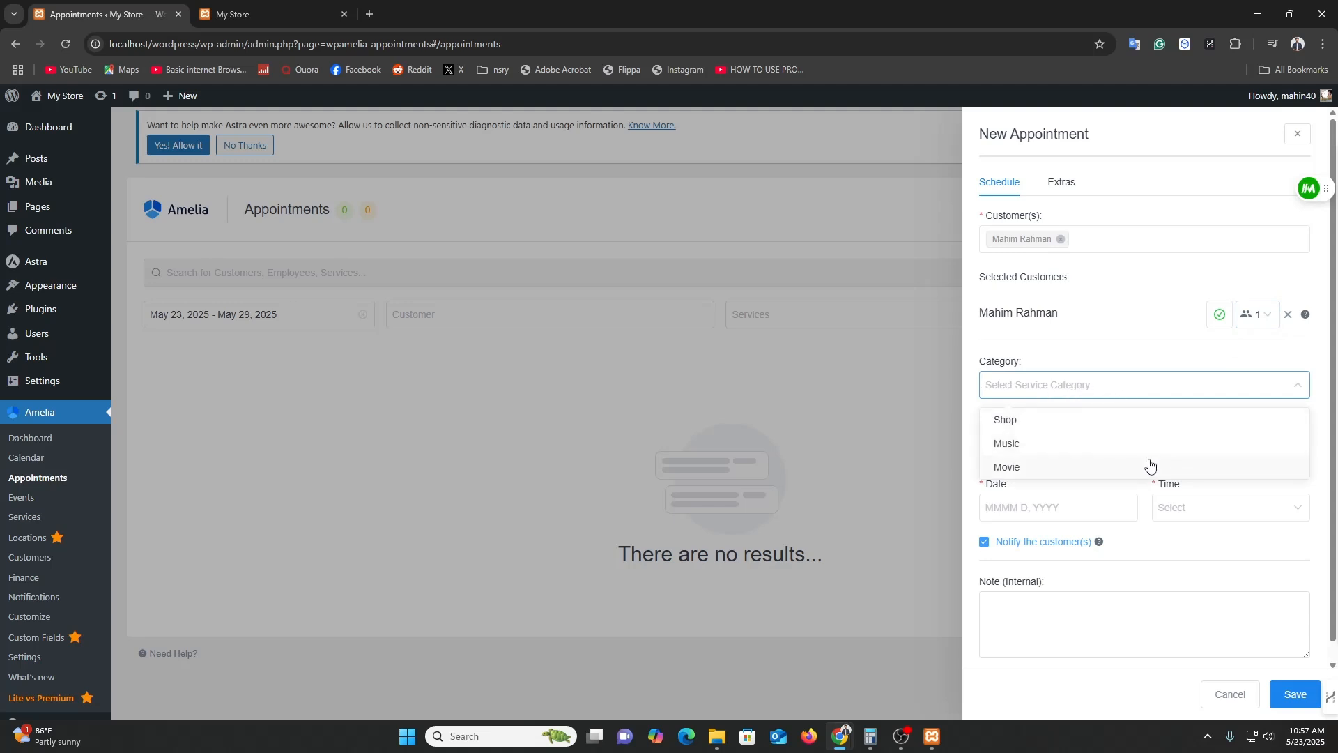
click(878, 403)
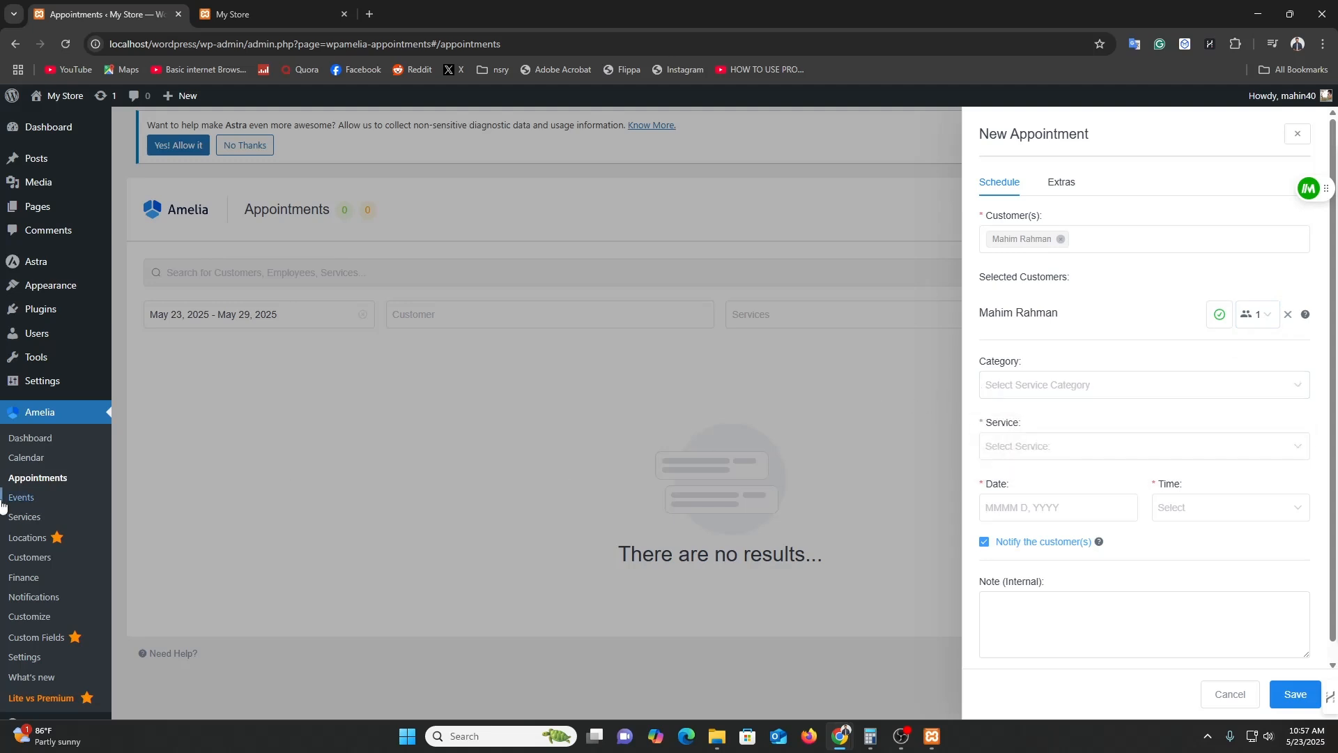
click(1297, 134)
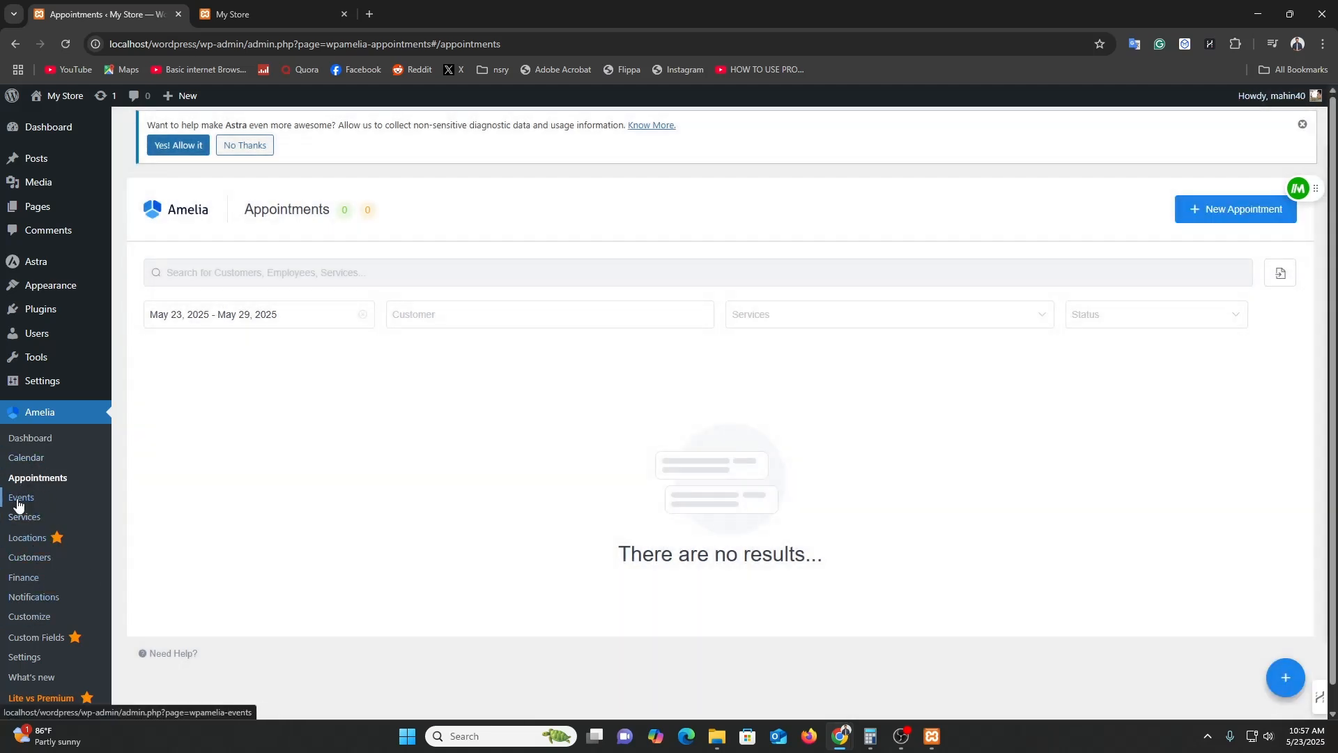
Visit the Amelia Events page, then the Services page with the Shop, Music and Movie categories.
click(19, 501)
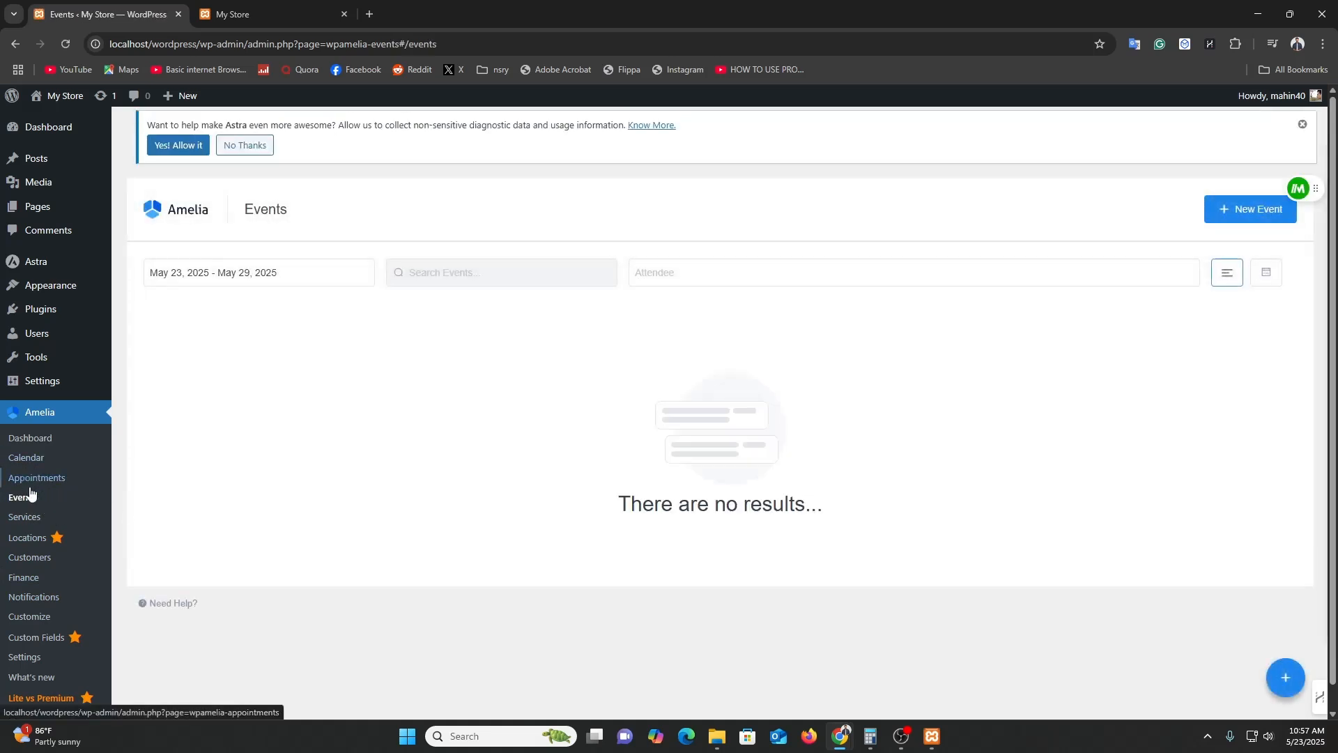
click(25, 520)
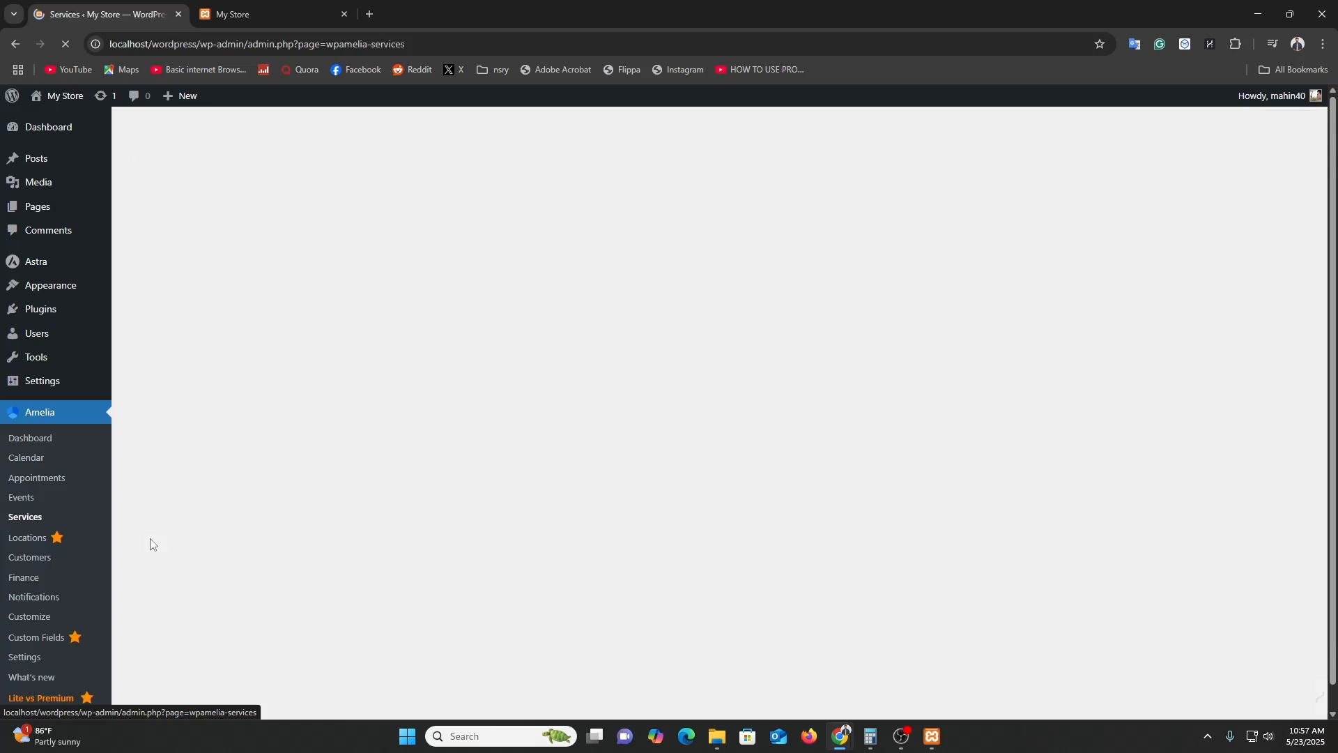
scroll(235, 588, down, 1)
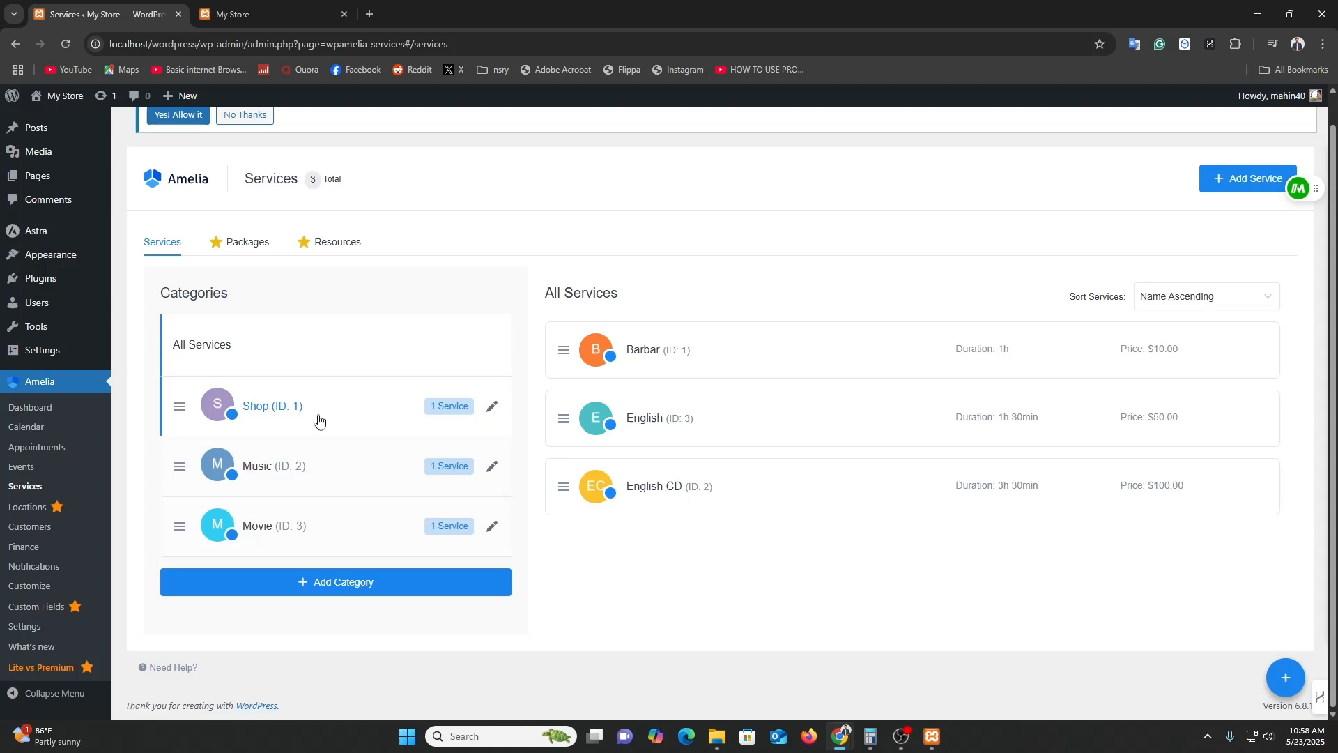
Add a service category named 'Pizza' and save it.
click(340, 594)
click(1074, 316)
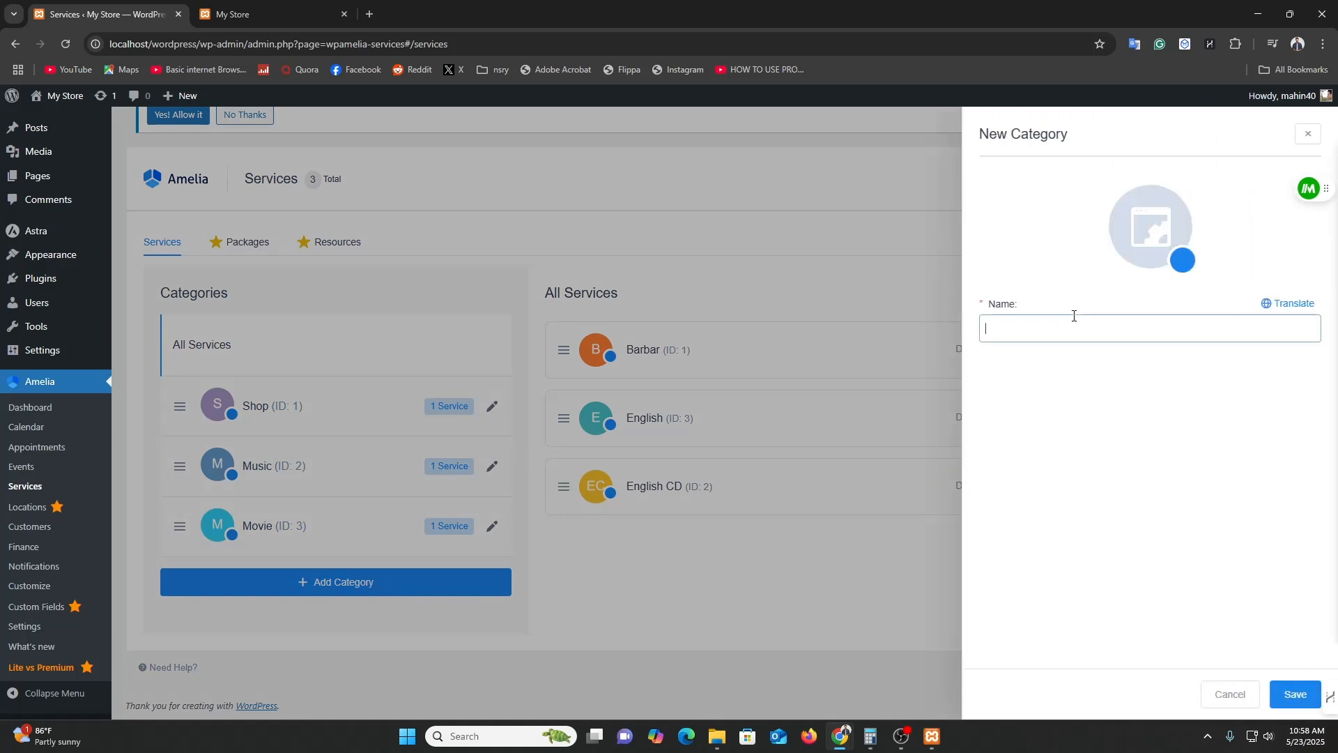
text(PIZZA)
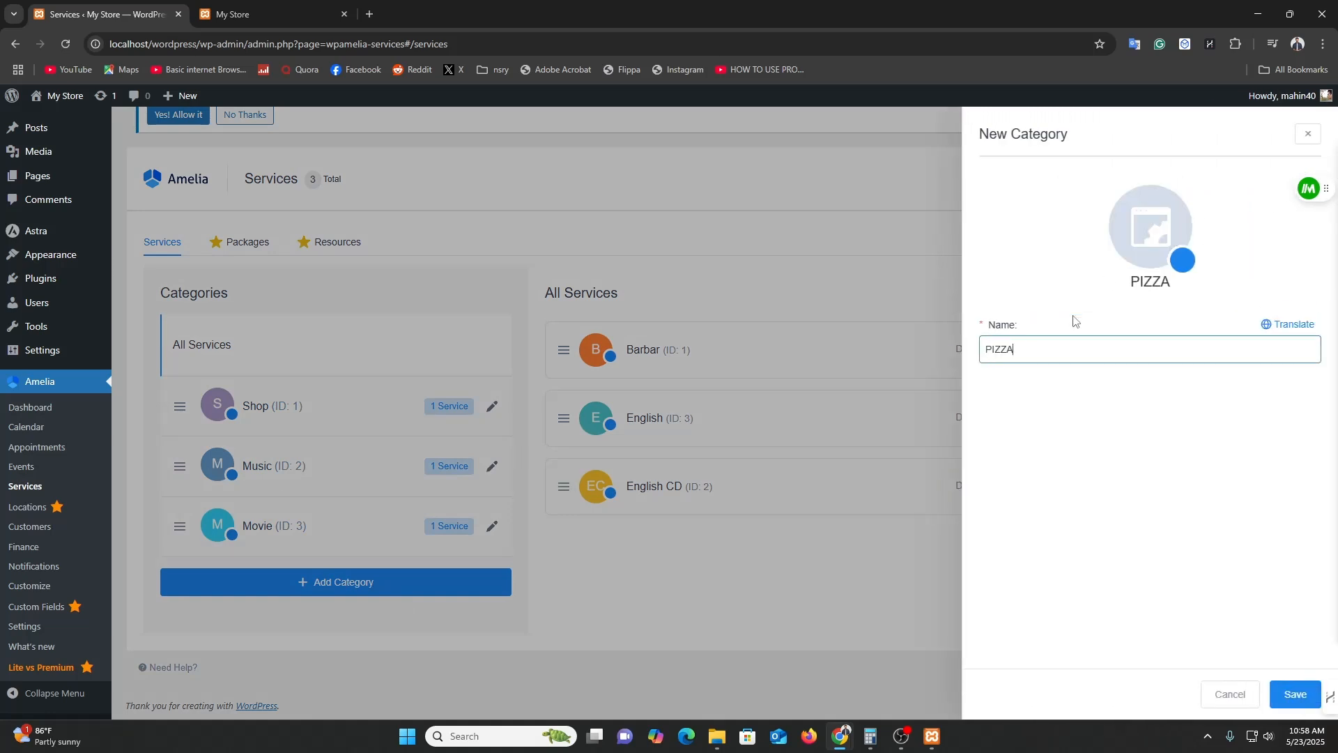
key(BackSpace)
key(BackSpace)
key(BackSpace)
text(izza)
click(1295, 695)
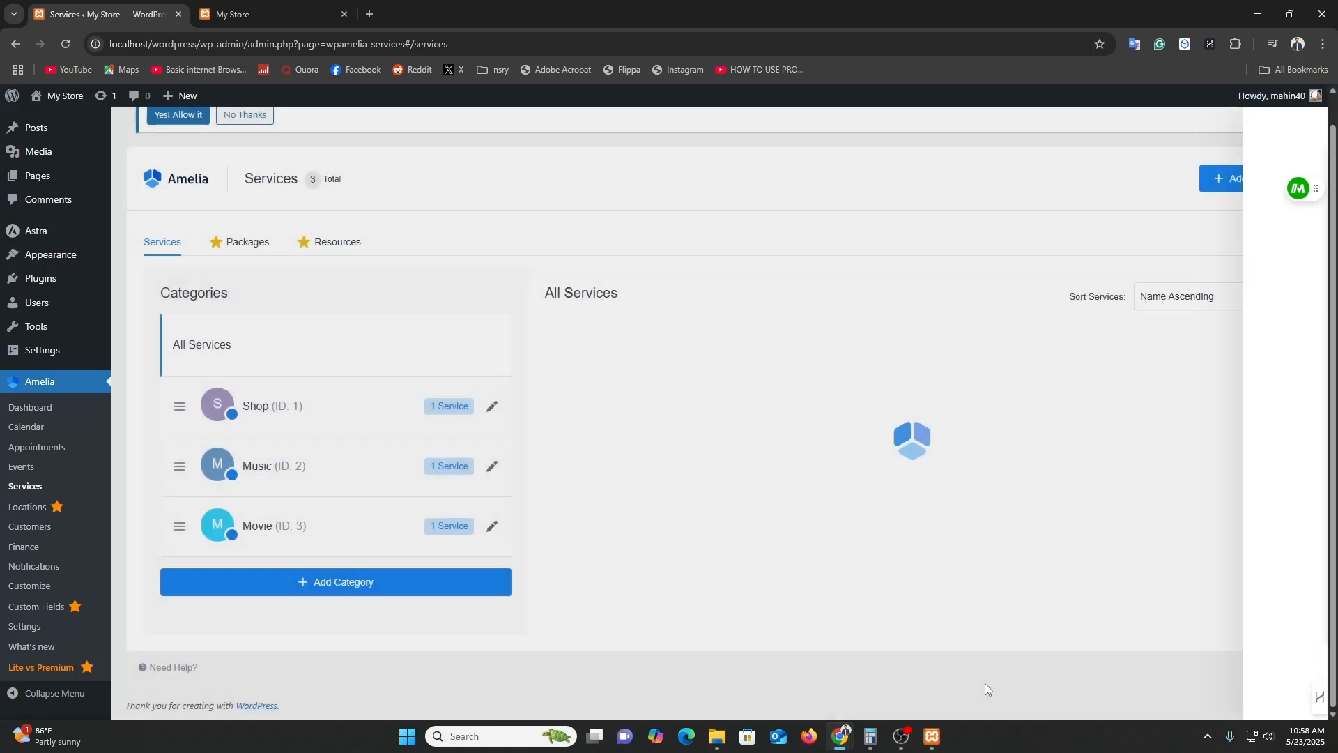
scroll(390, 585, down, 1)
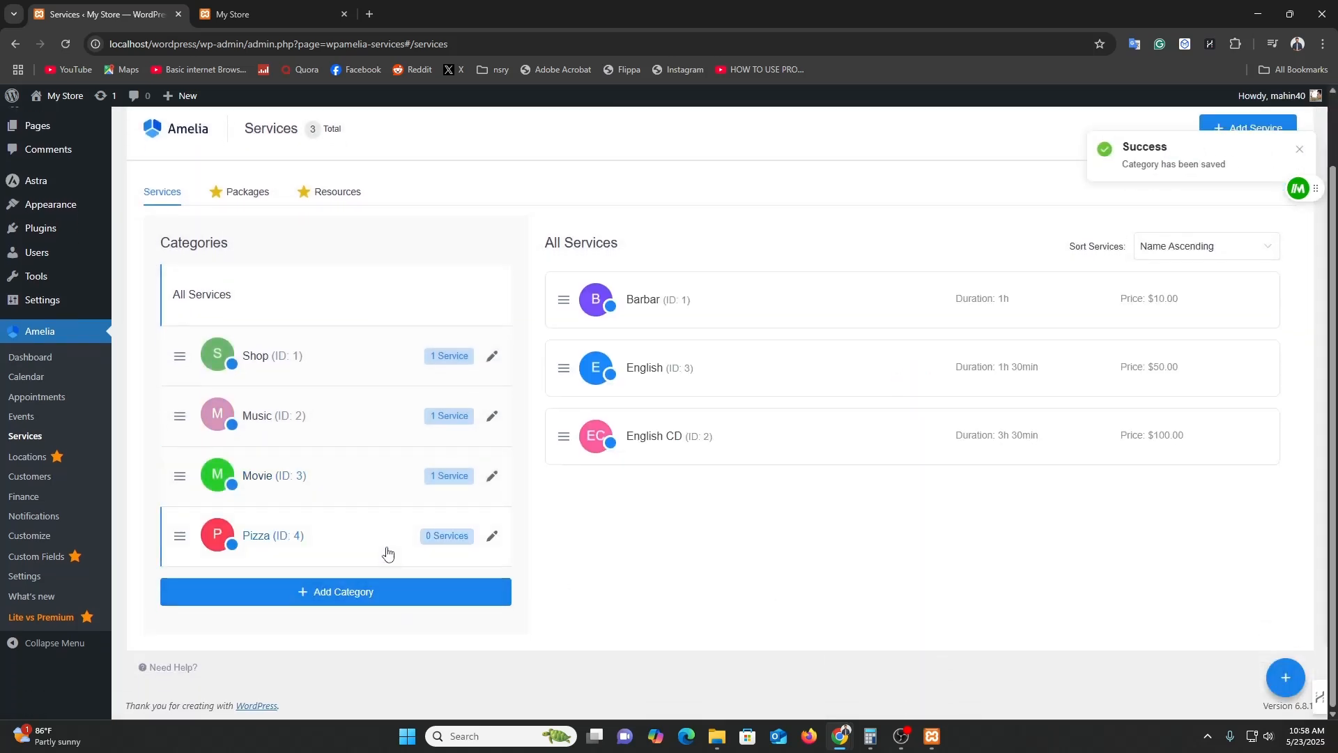
scroll(923, 556, up, 2)
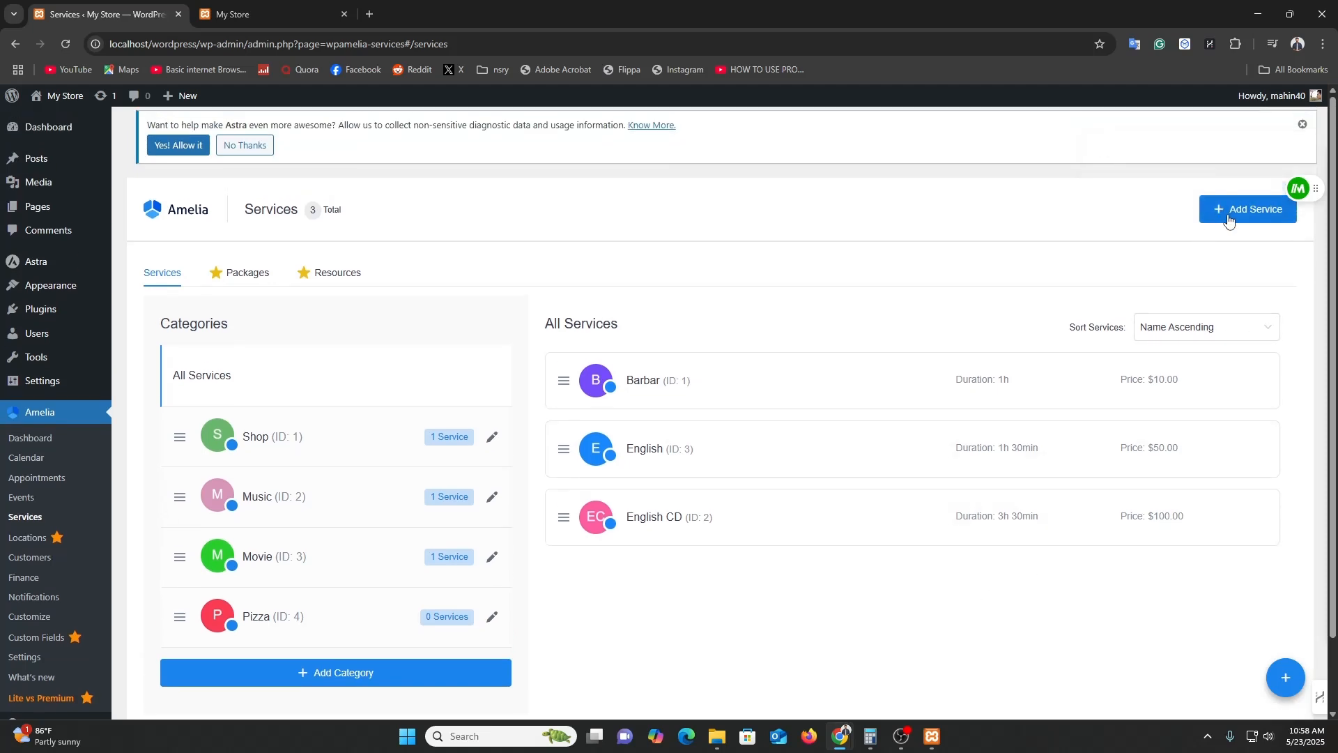
Start a new service named 'Pizza Hut' in the Pizza category.
click(1229, 221)
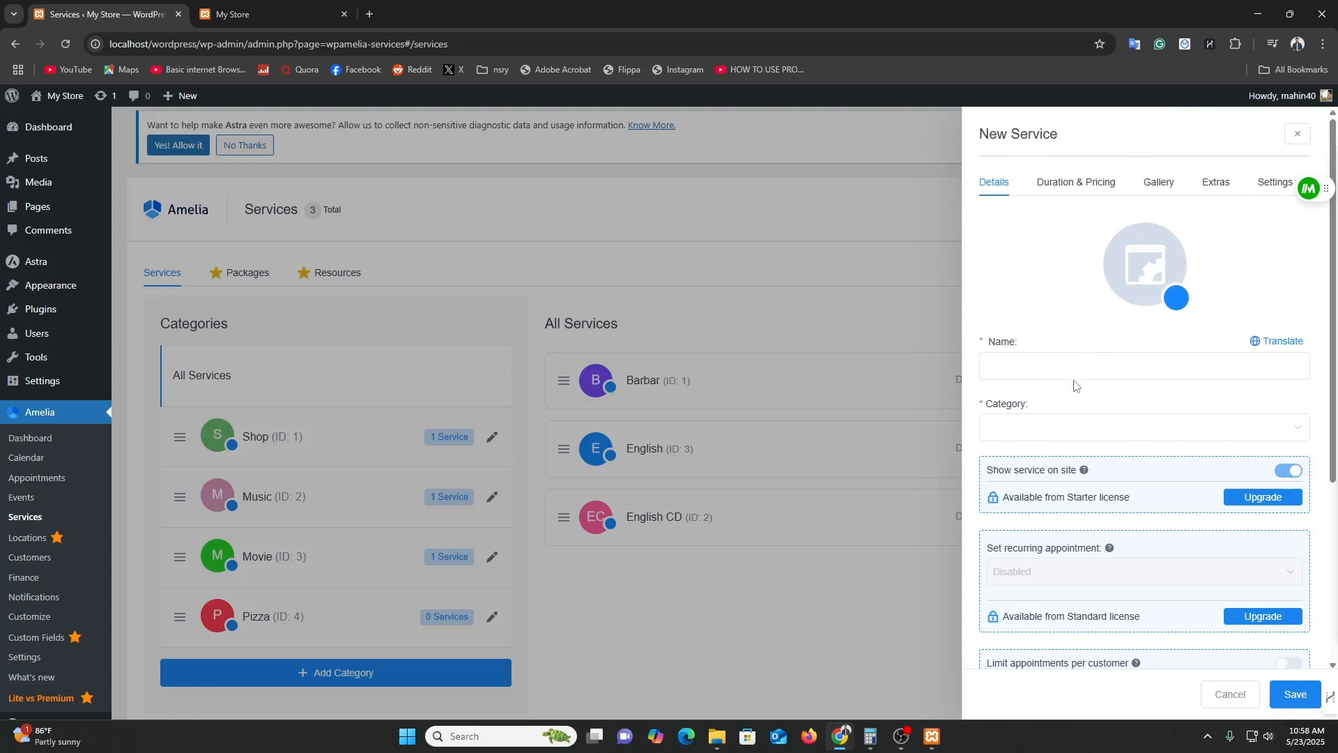
click(1075, 370)
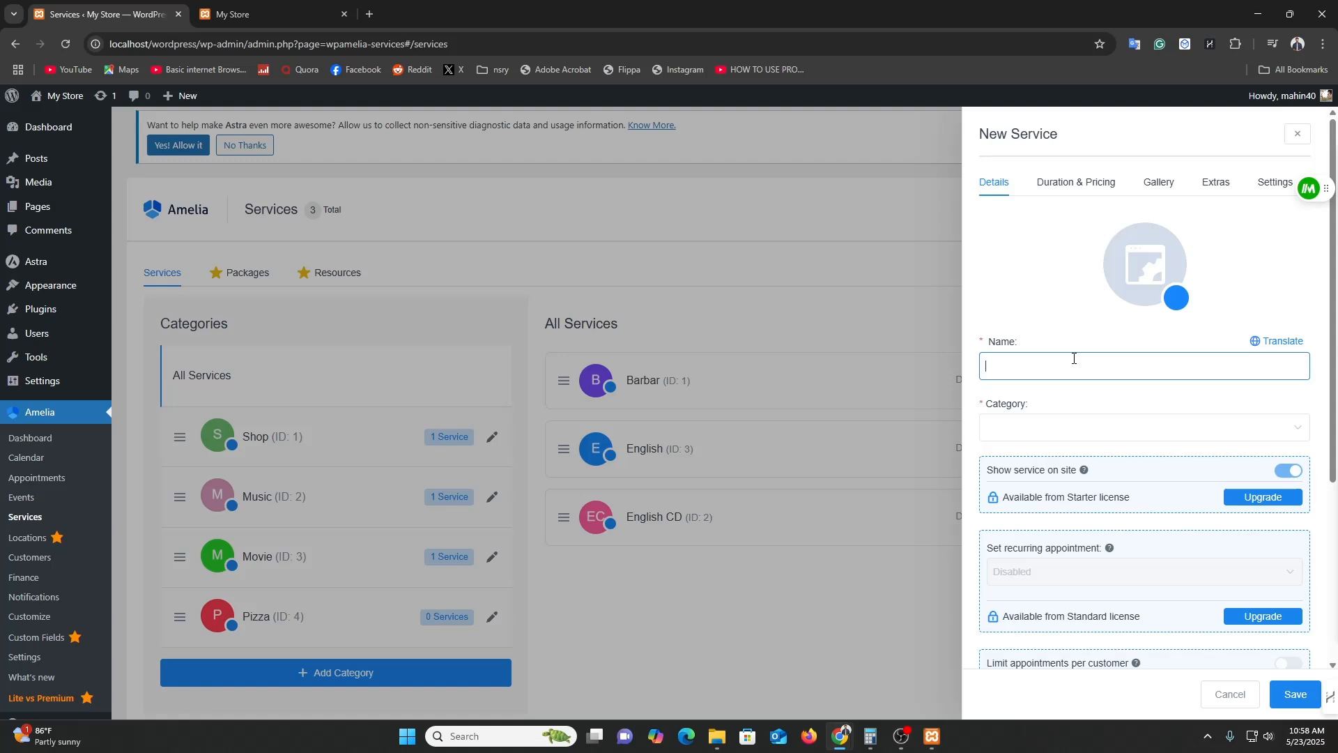
text(Pizza Hut)
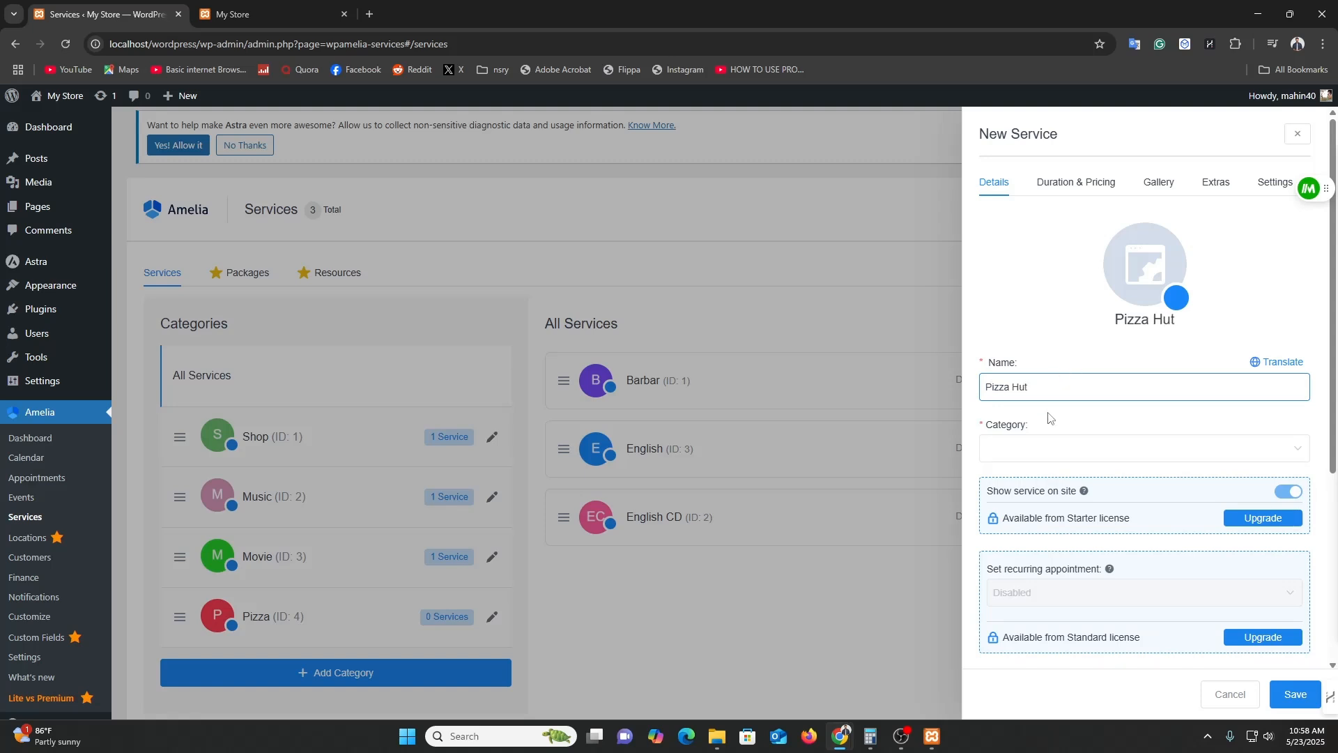
click(1028, 452)
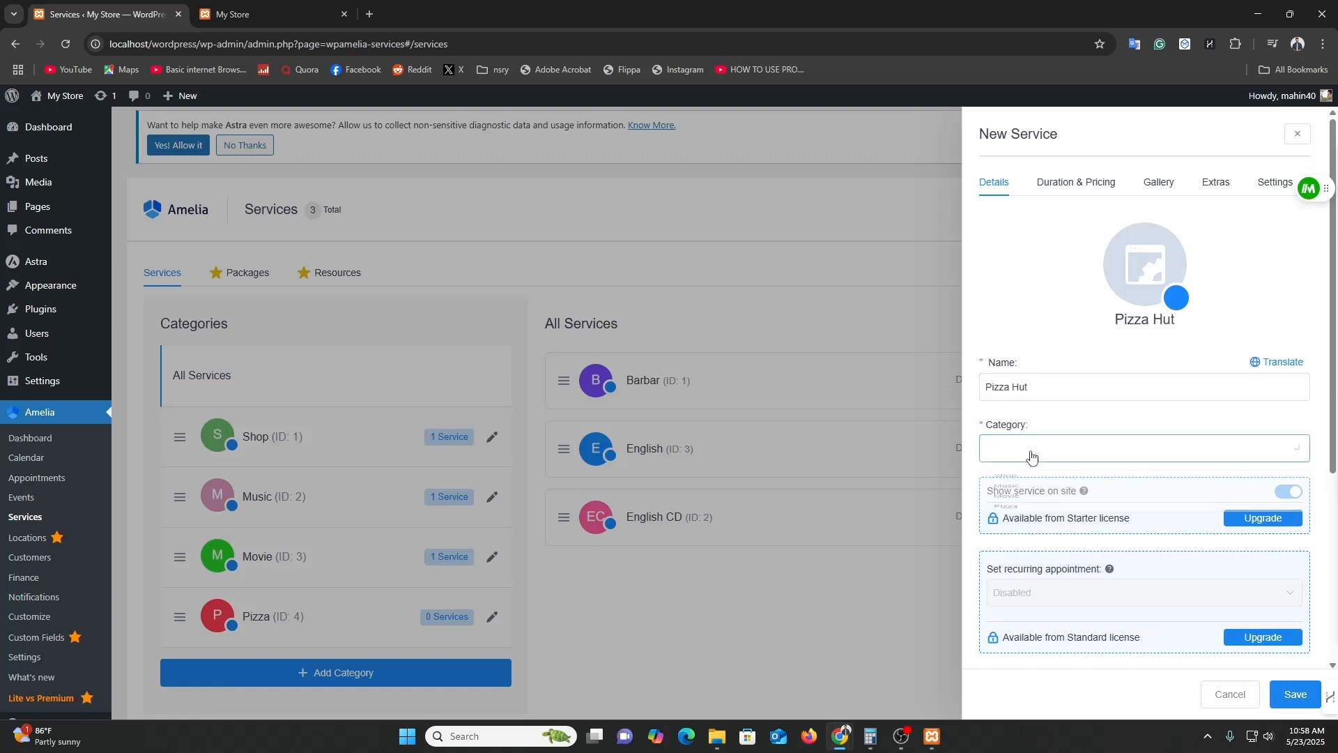
click(1008, 554)
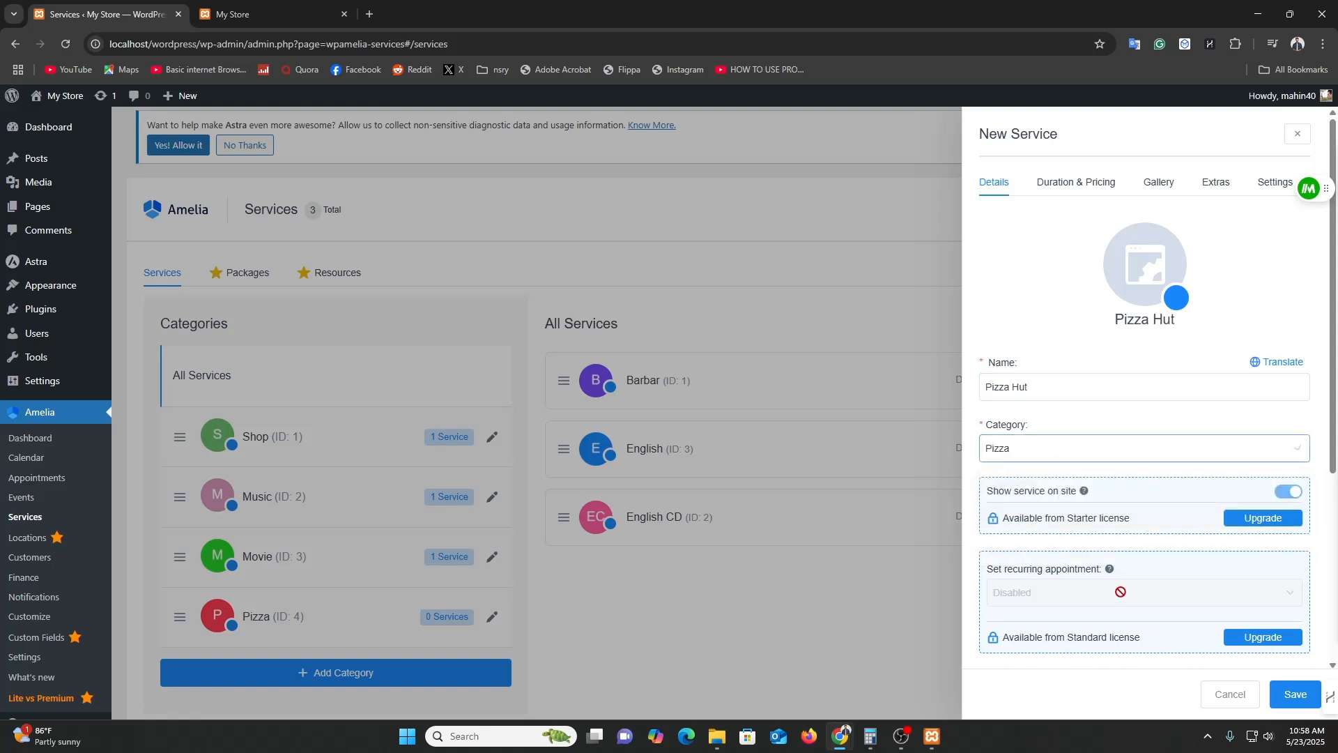
scroll(1120, 577, down, 4)
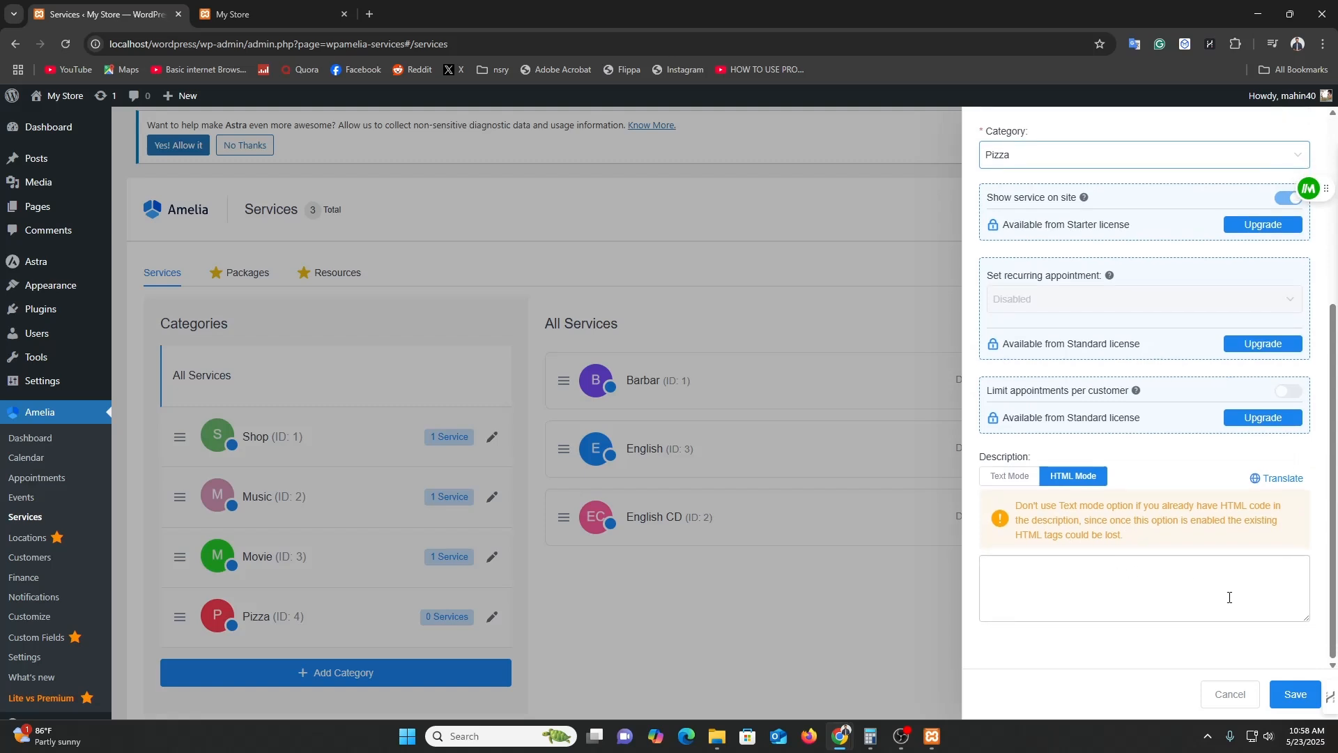
click(1290, 703)
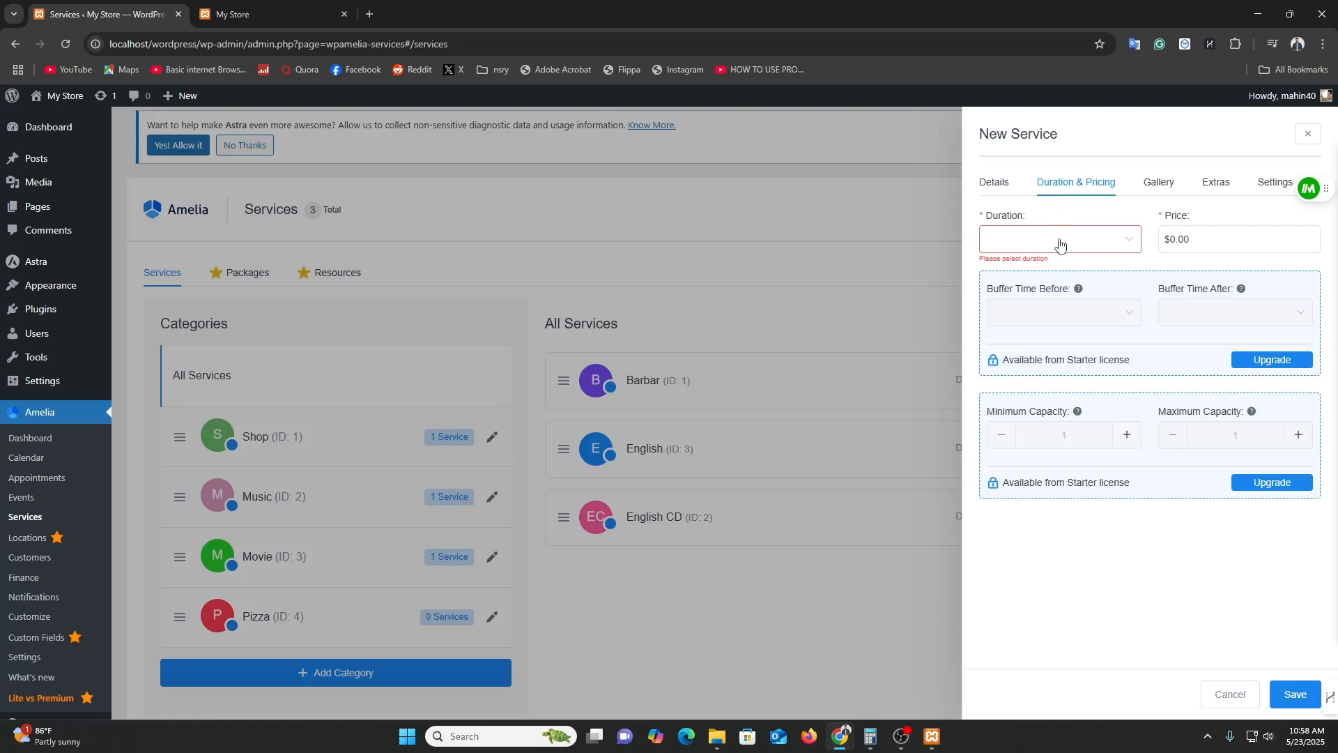
Set the Pizza Hut duration to 30min and price to $10, then save the service.
click(1060, 241)
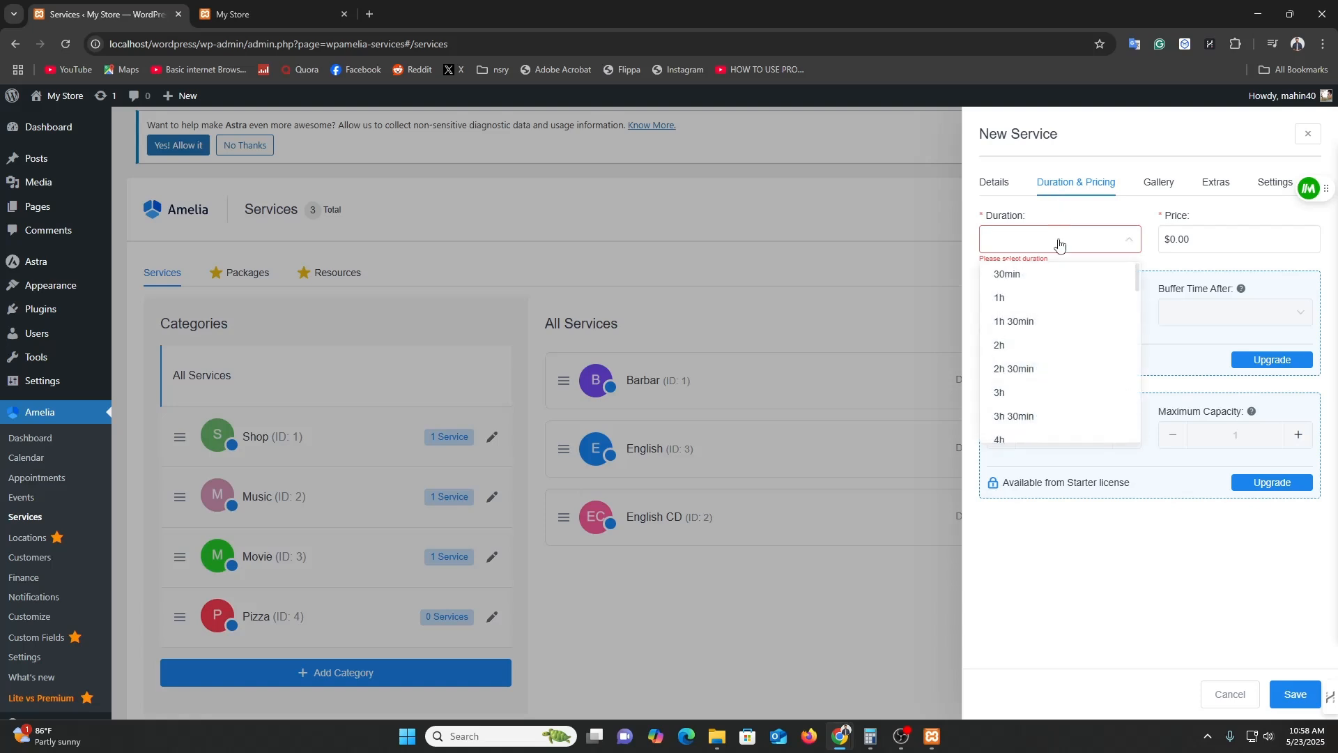
click(1049, 276)
click(1172, 242)
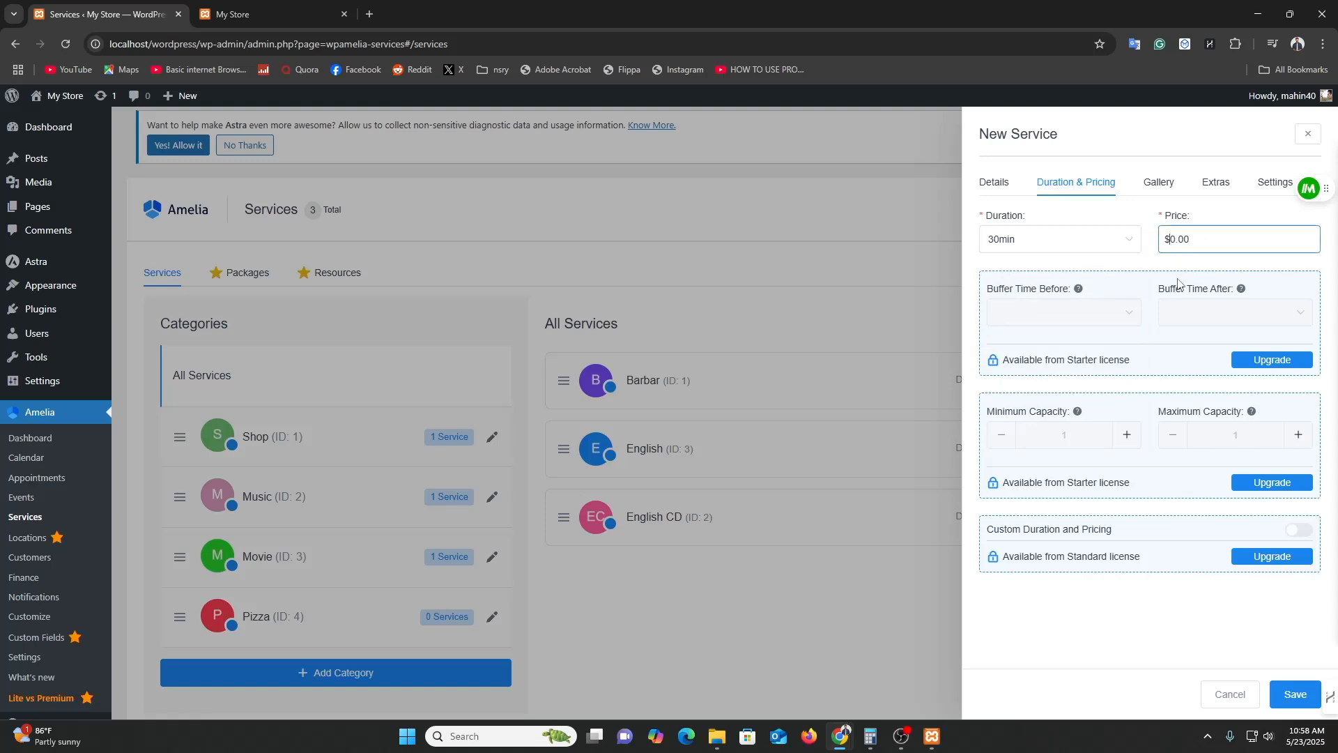
text(1)
click(1294, 694)
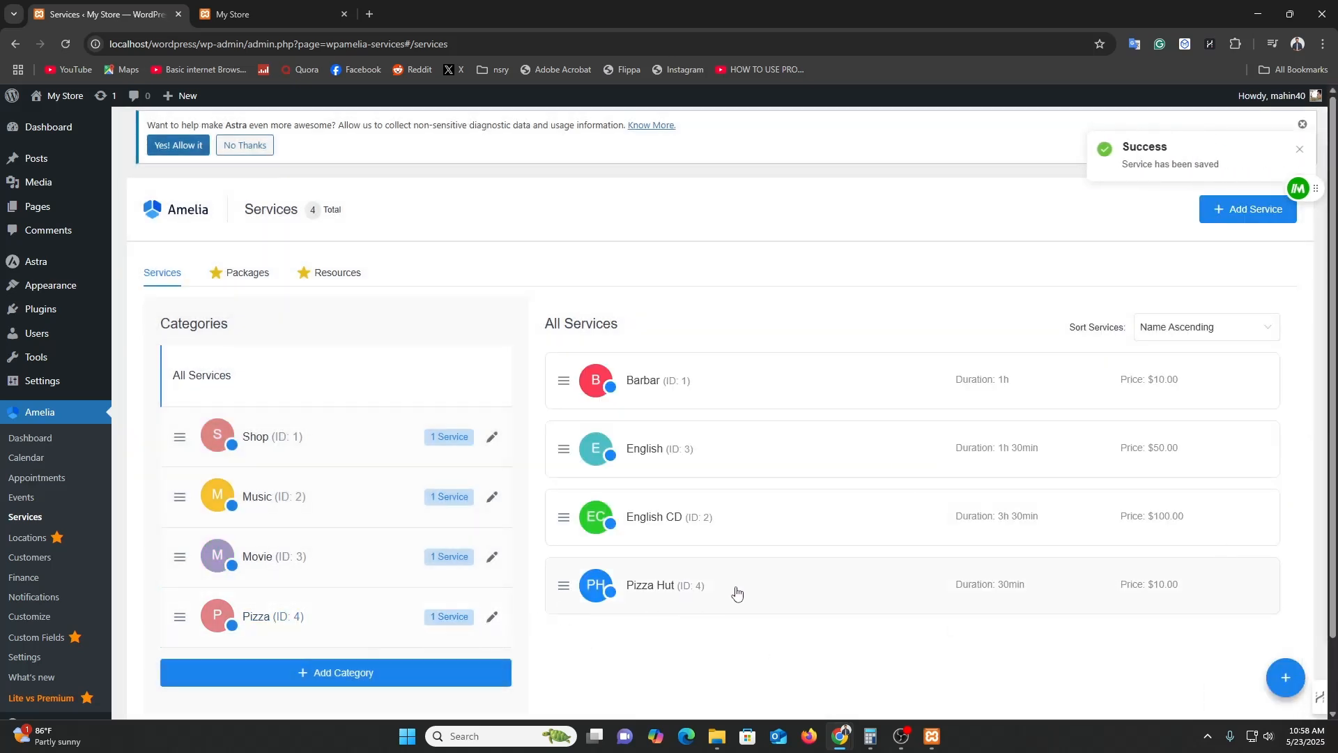
Add a new service named Dominos in the Pizza category.
click(1230, 220)
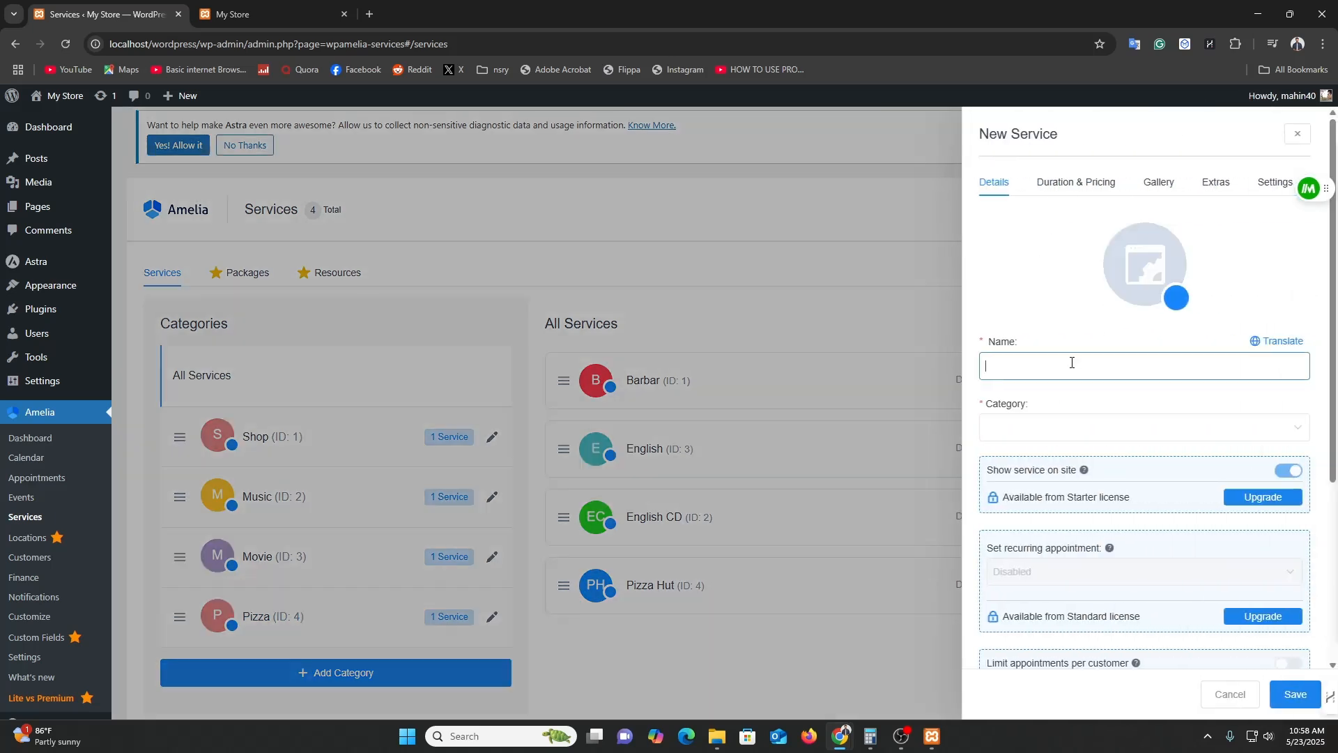
text(Dominos)
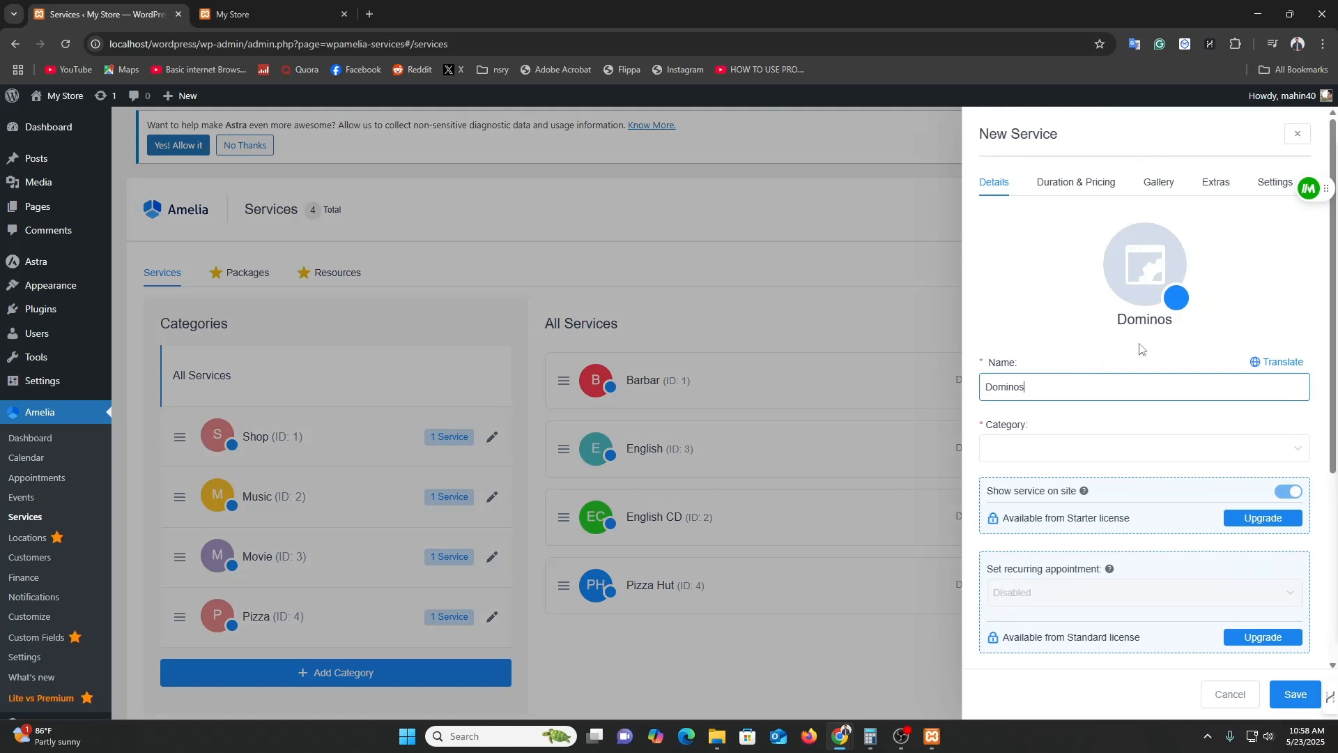
click(1050, 454)
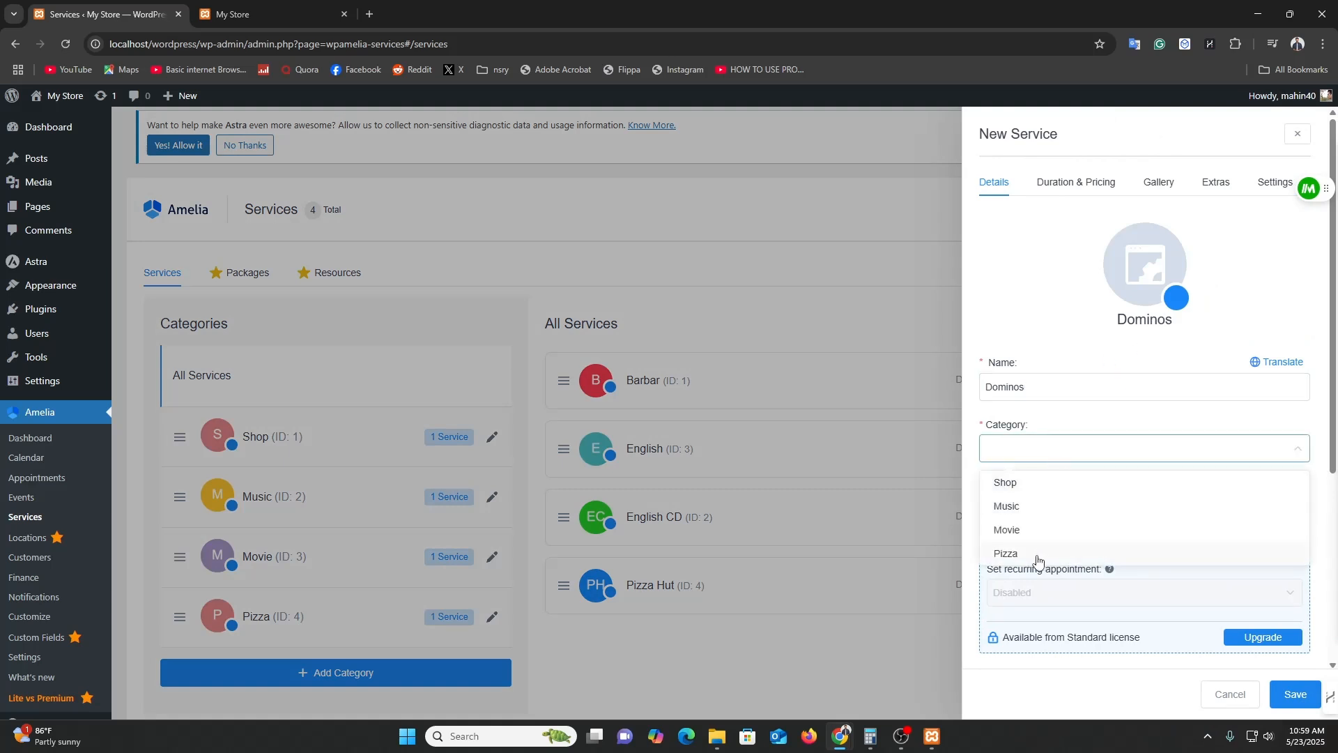
click(1038, 555)
scroll(1094, 505, down, 4)
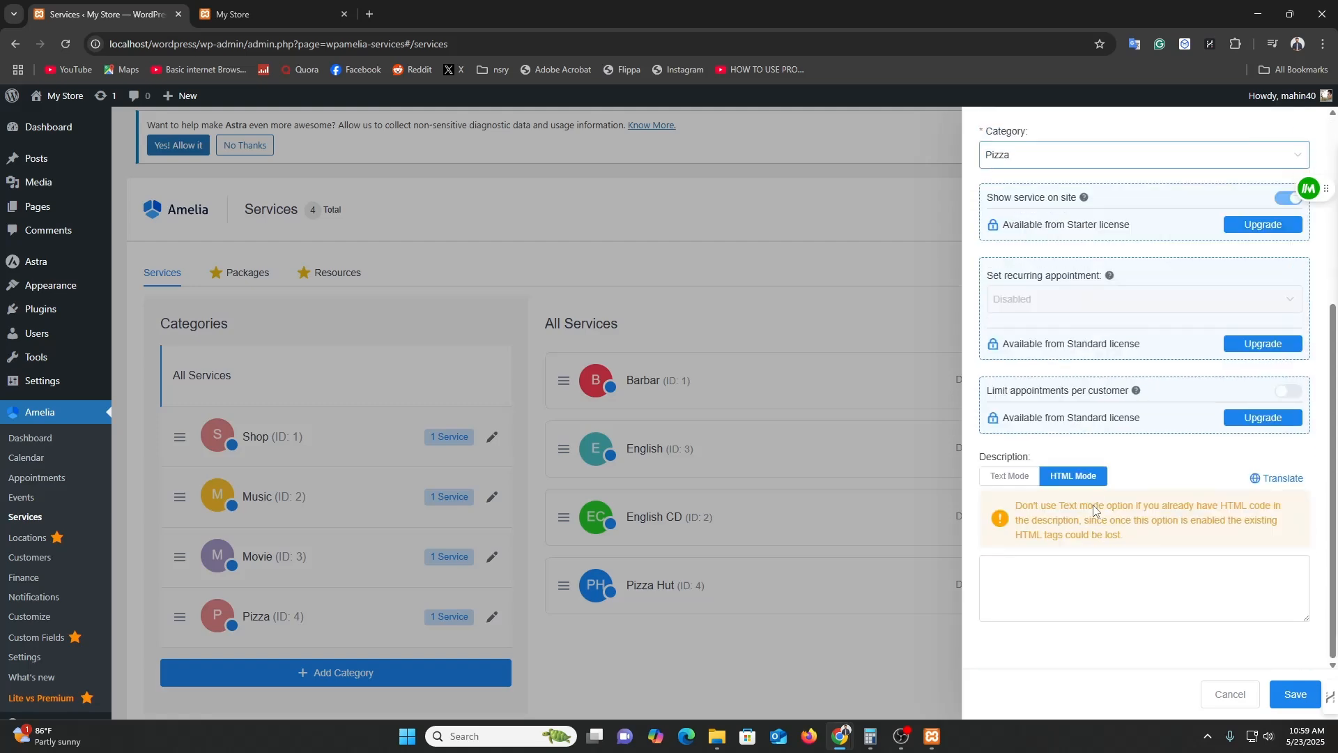
scroll(1272, 558, up, 5)
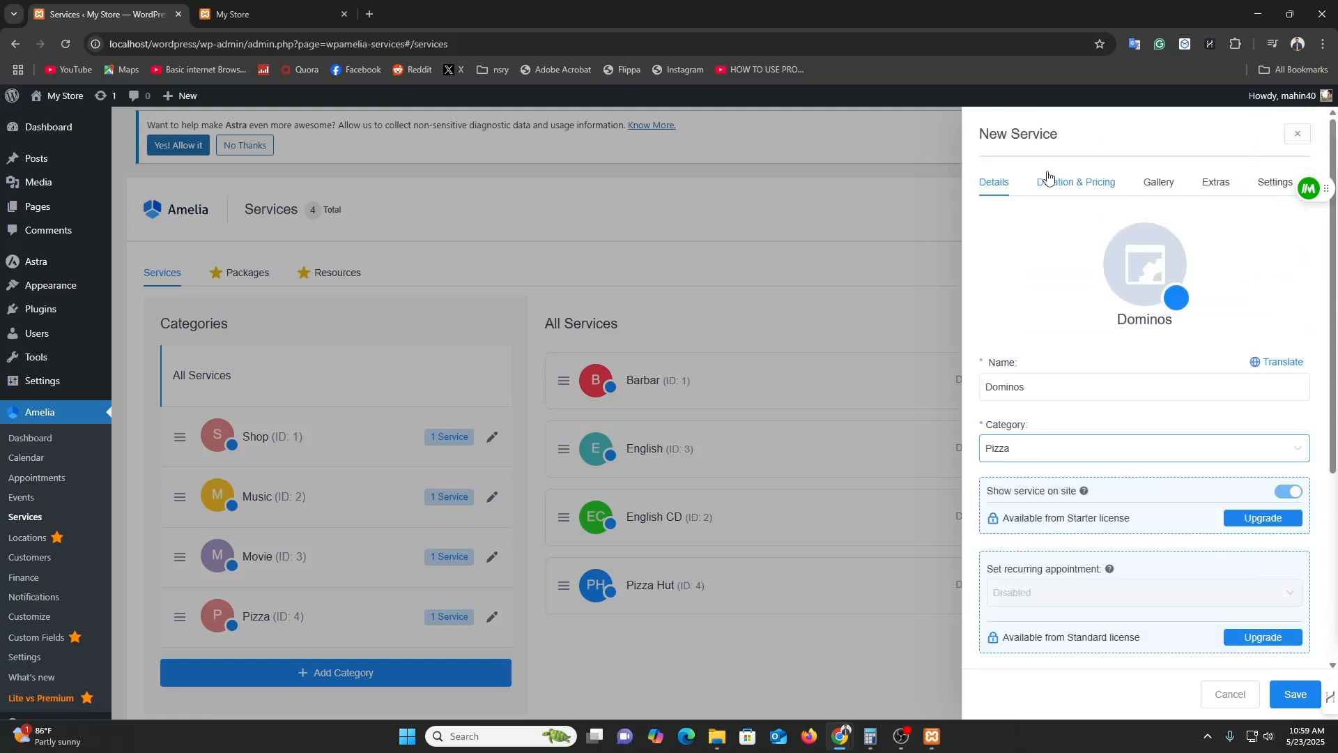
Give Dominos a 30min duration and a $15 price, then save the service.
click(1049, 183)
click(1051, 237)
click(1022, 286)
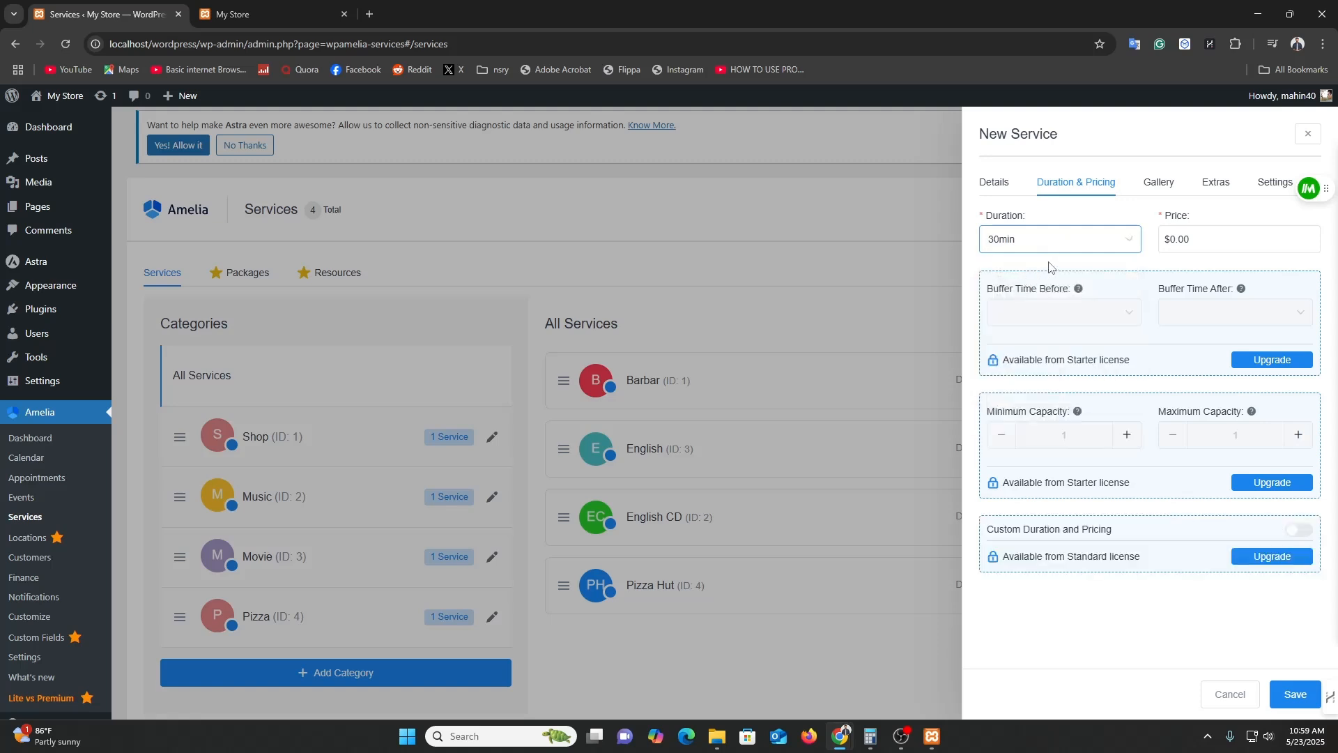
click(1168, 239)
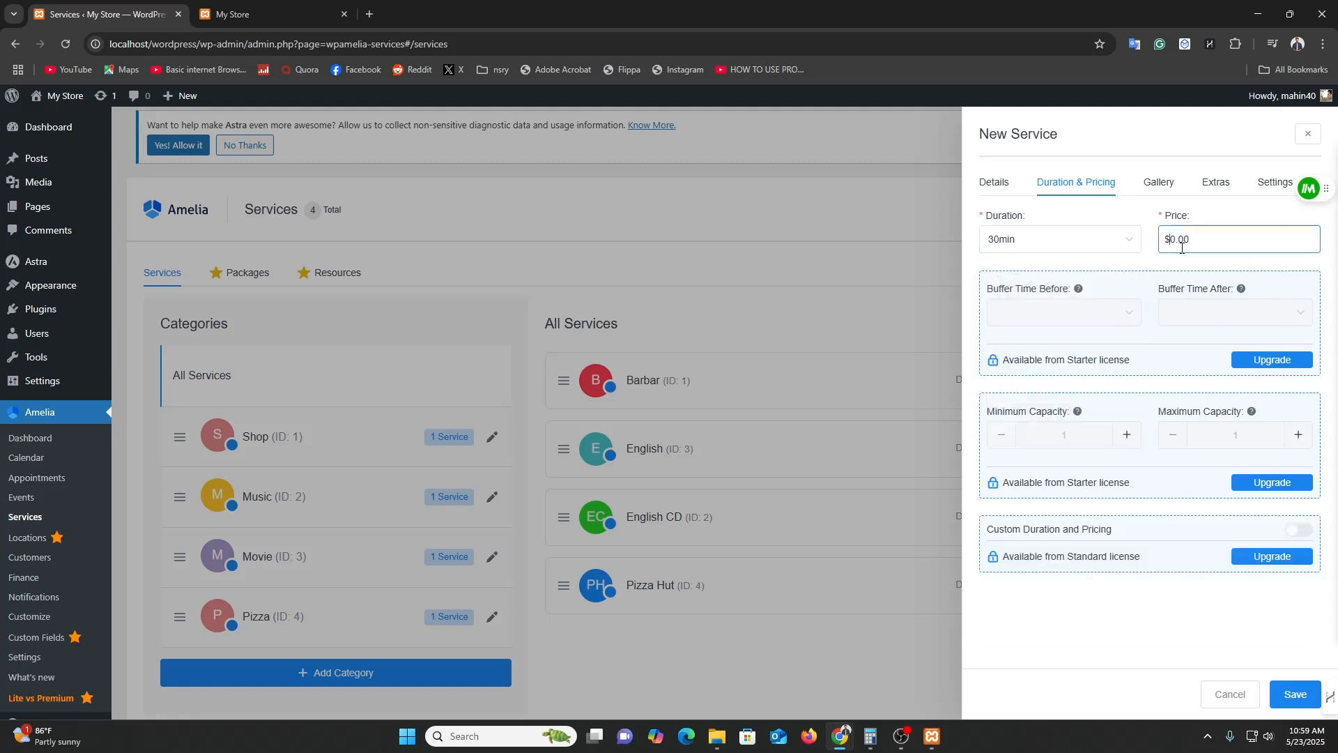
text(15)
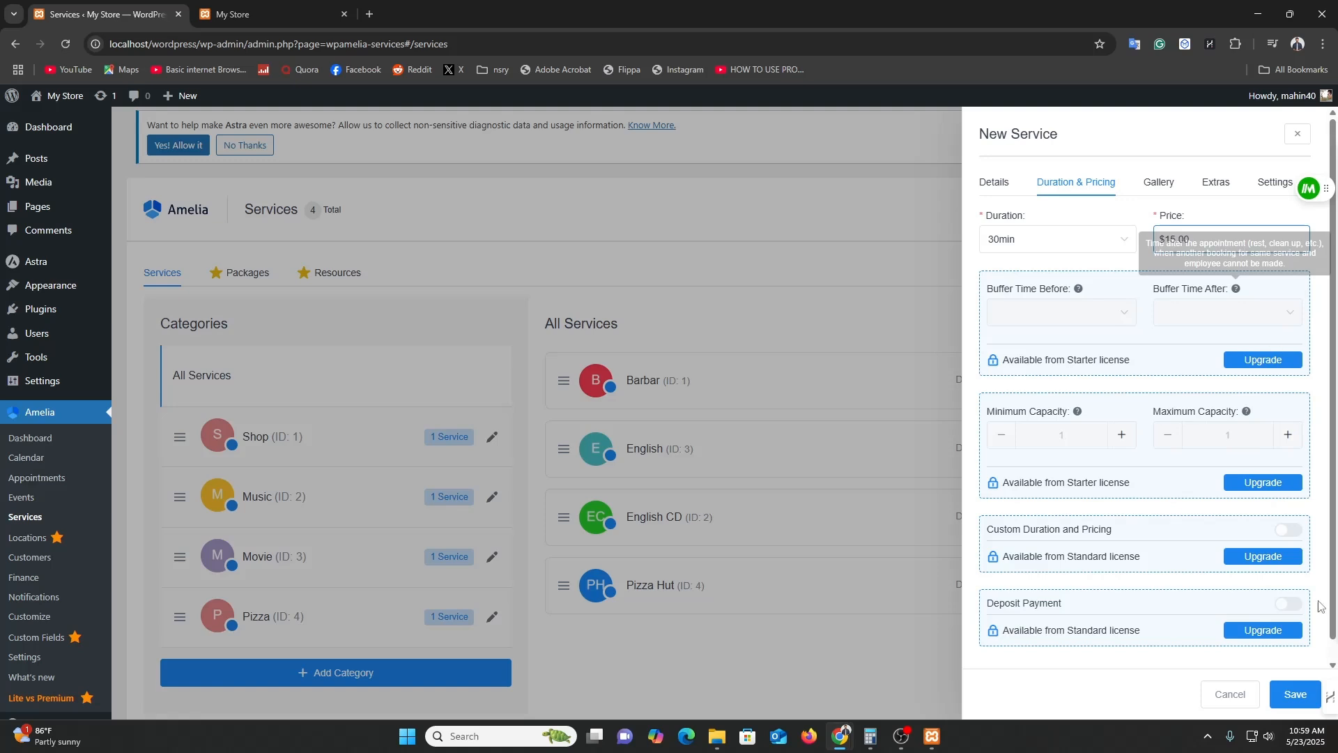
click(1295, 695)
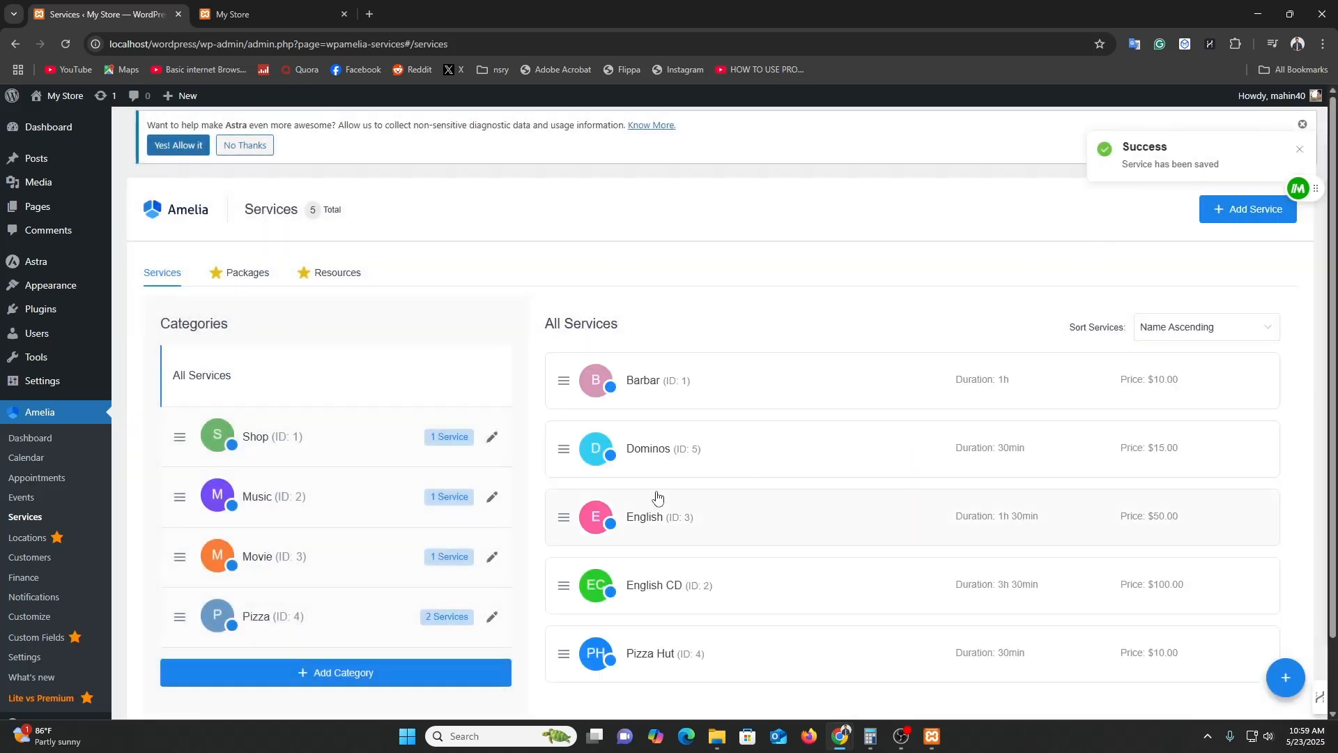
scroll(224, 538, down, 2)
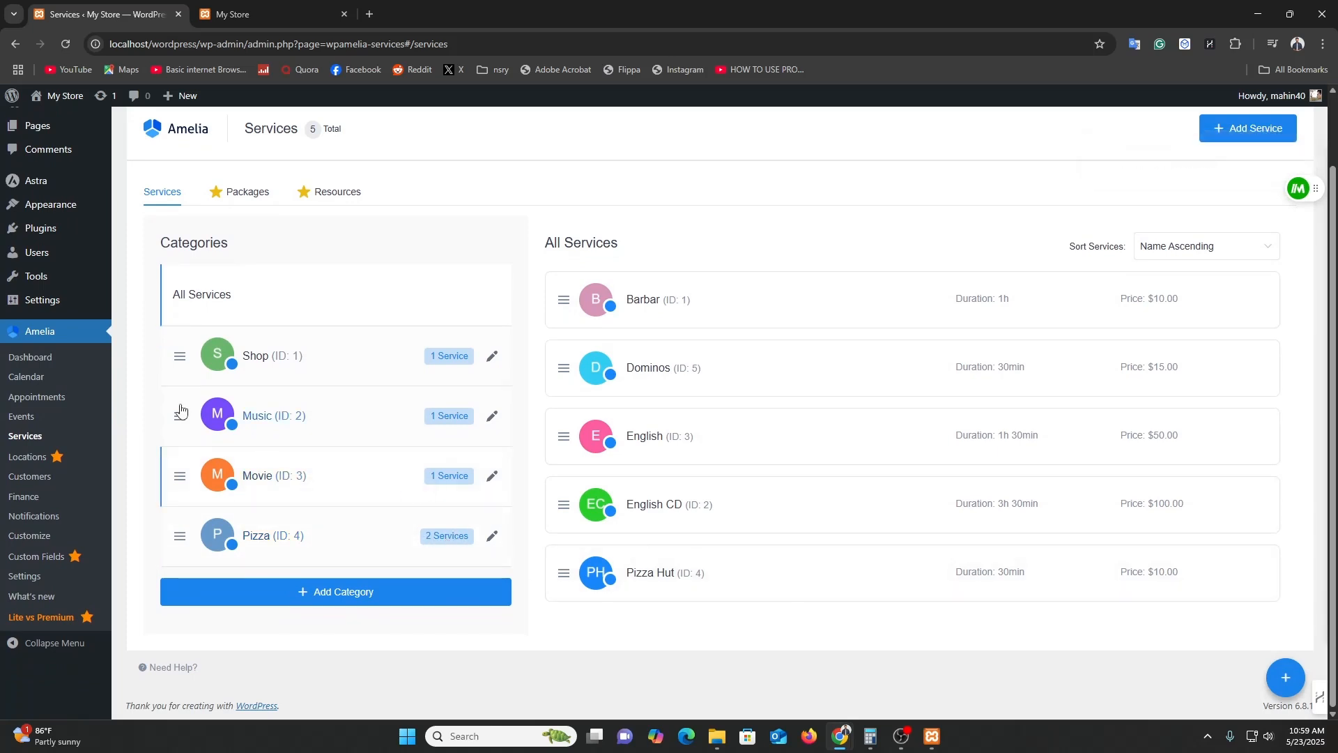
Start a new appointment for the existing customer with the Pizza category's Pizza Hut service.
click(32, 397)
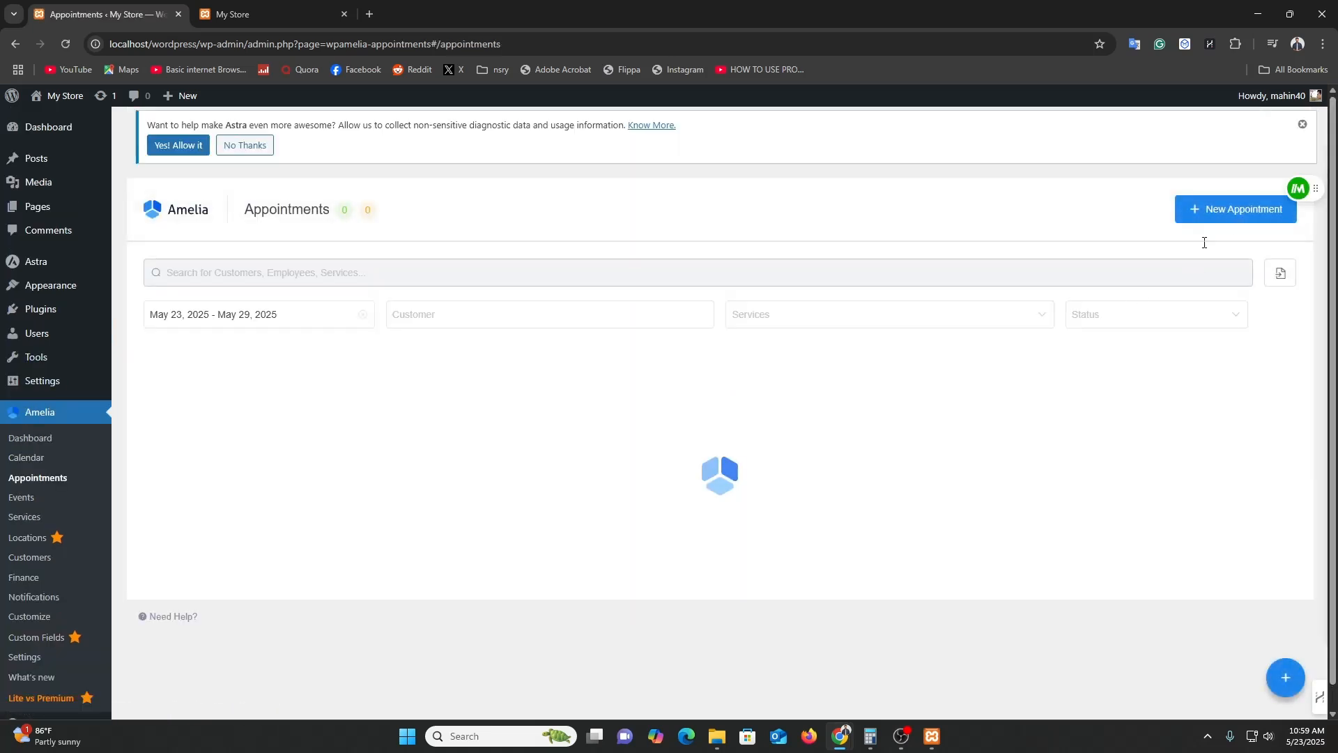
click(1196, 208)
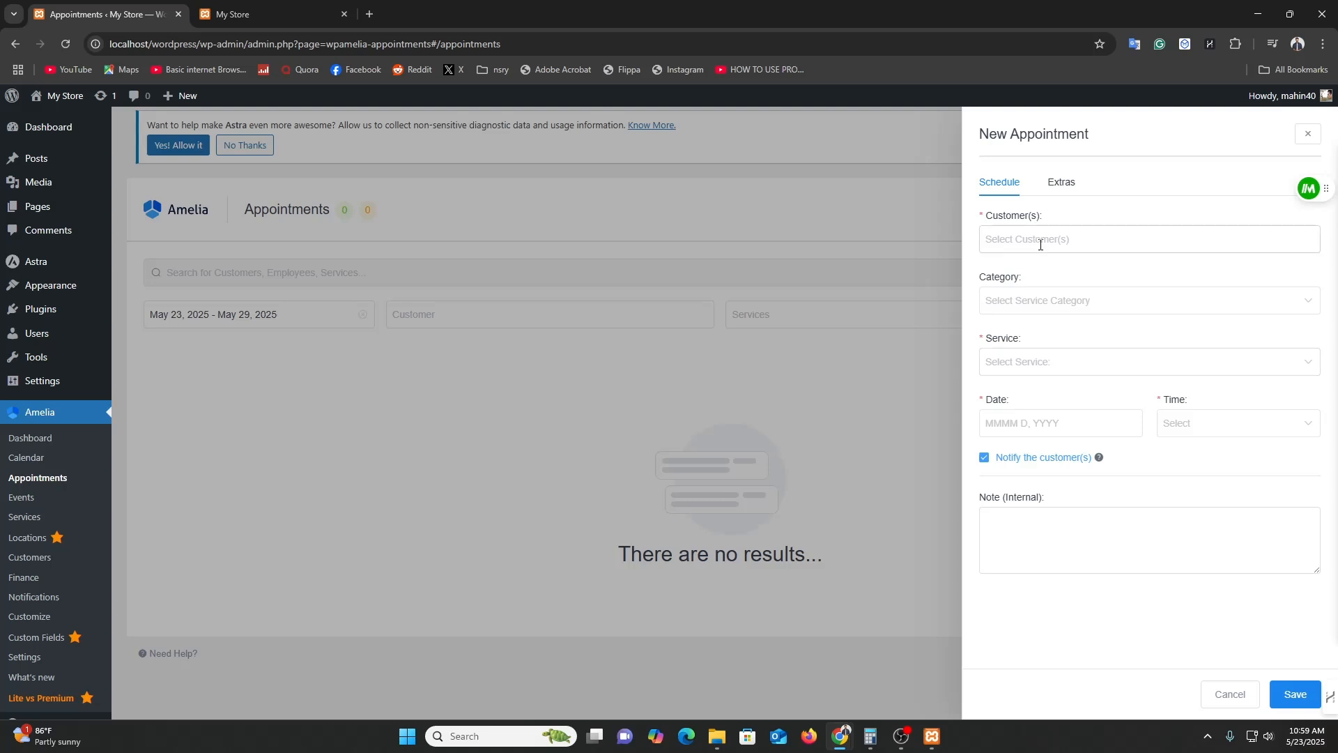
click(1040, 243)
click(1050, 311)
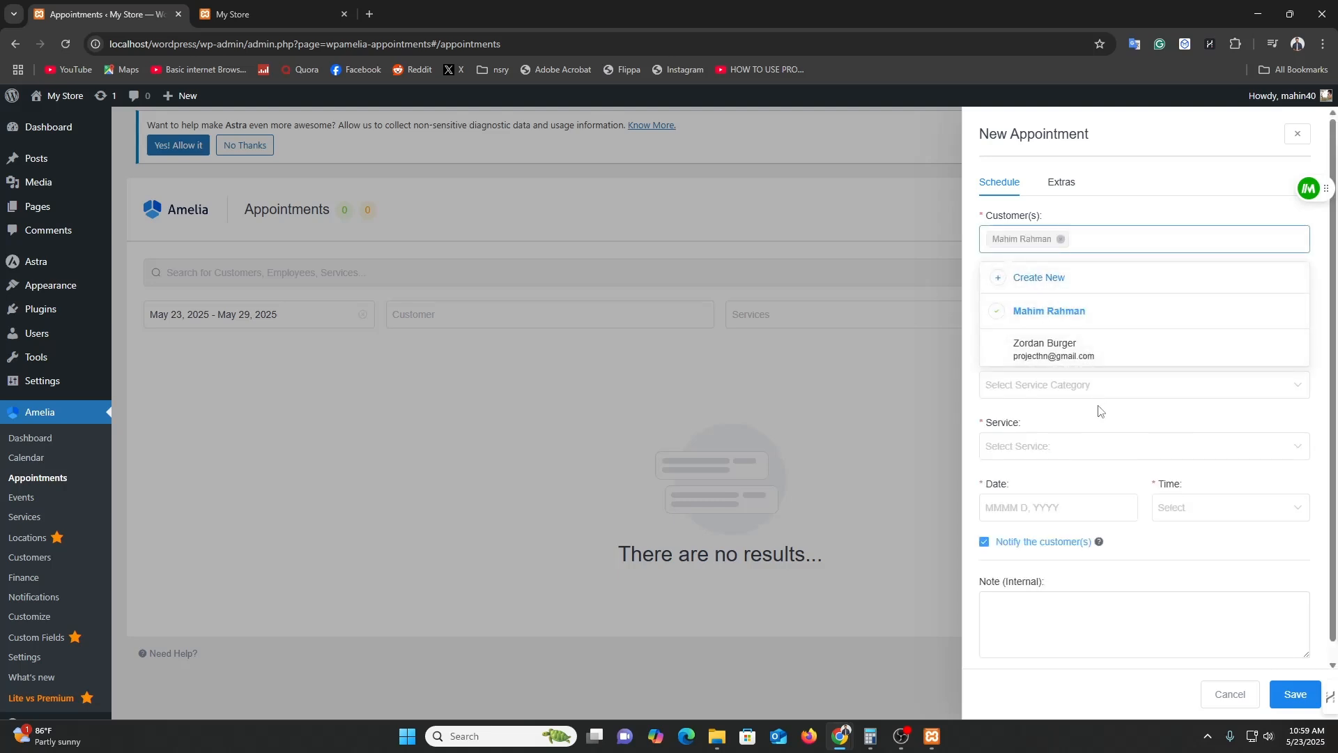
click(1064, 397)
click(1046, 491)
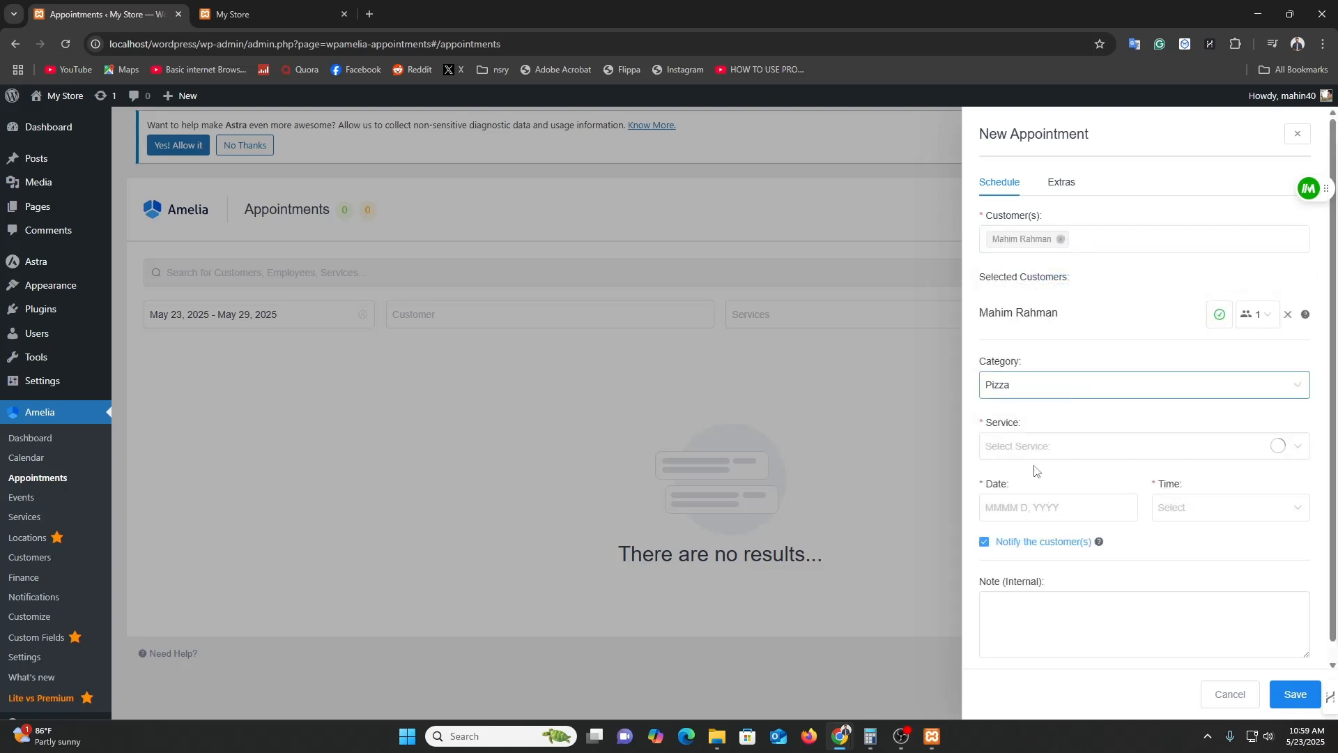
click(1069, 454)
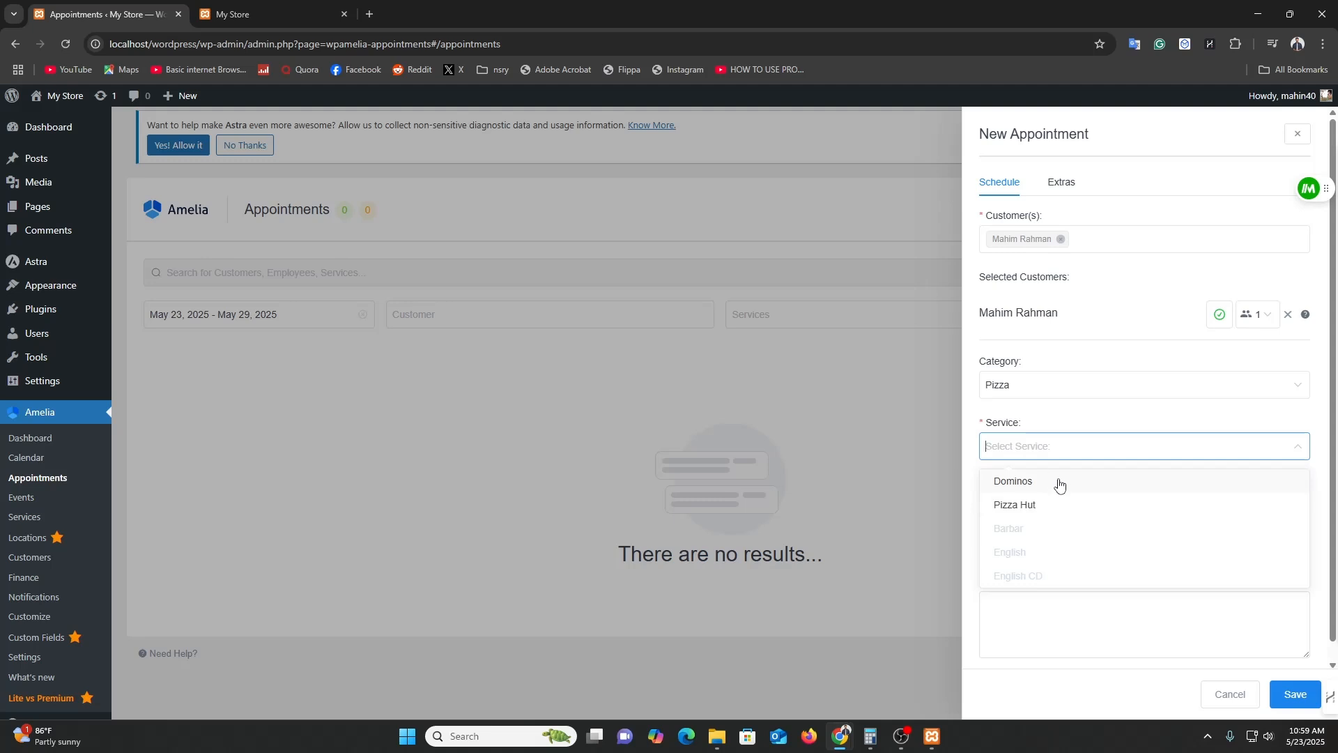
click(1054, 505)
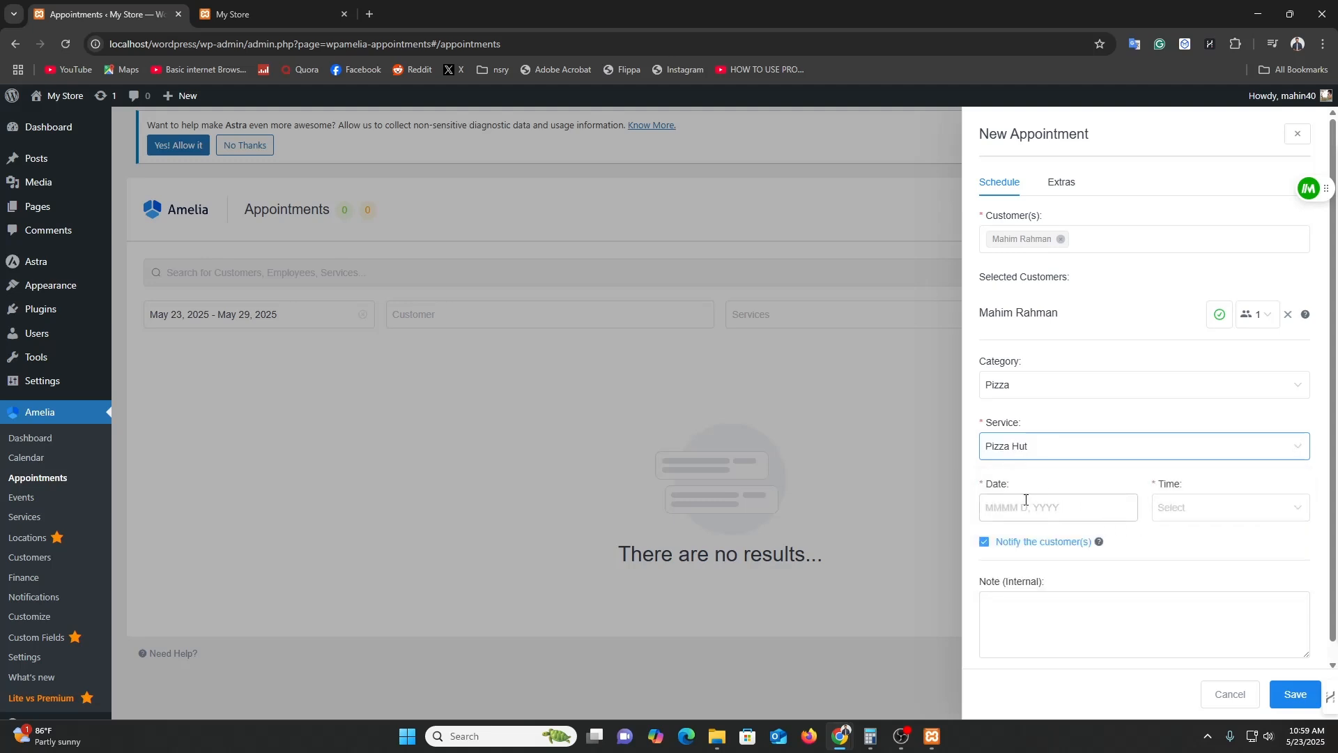
Schedule the appointment for May 23 at 10:30 am and save it.
click(1025, 504)
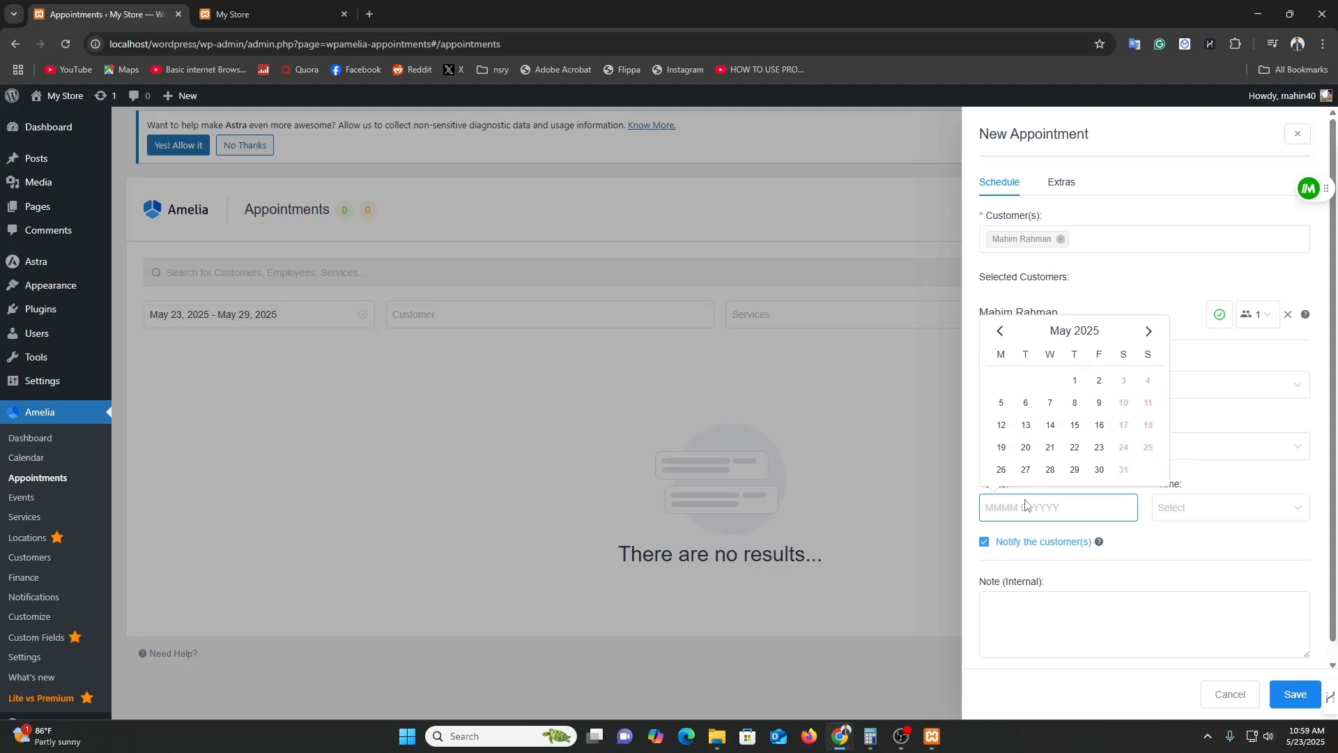
click(1100, 447)
click(1198, 518)
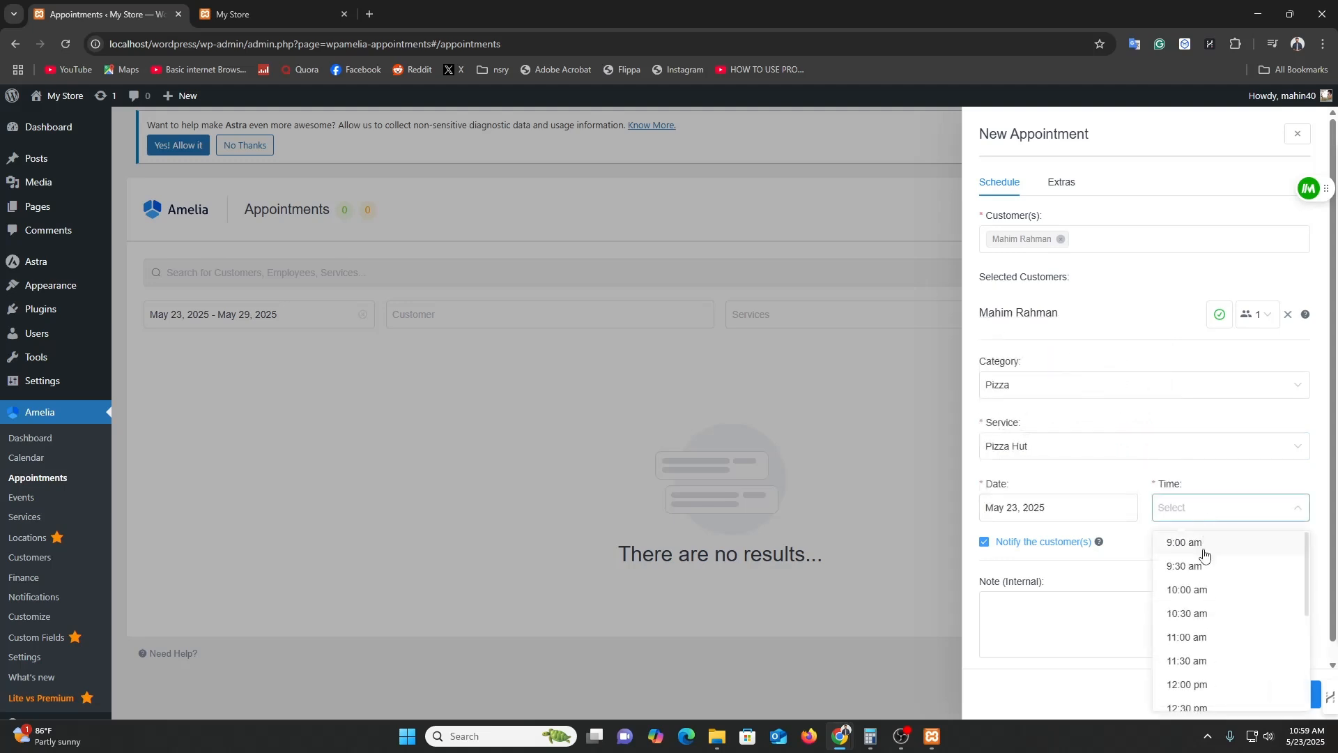
click(1211, 622)
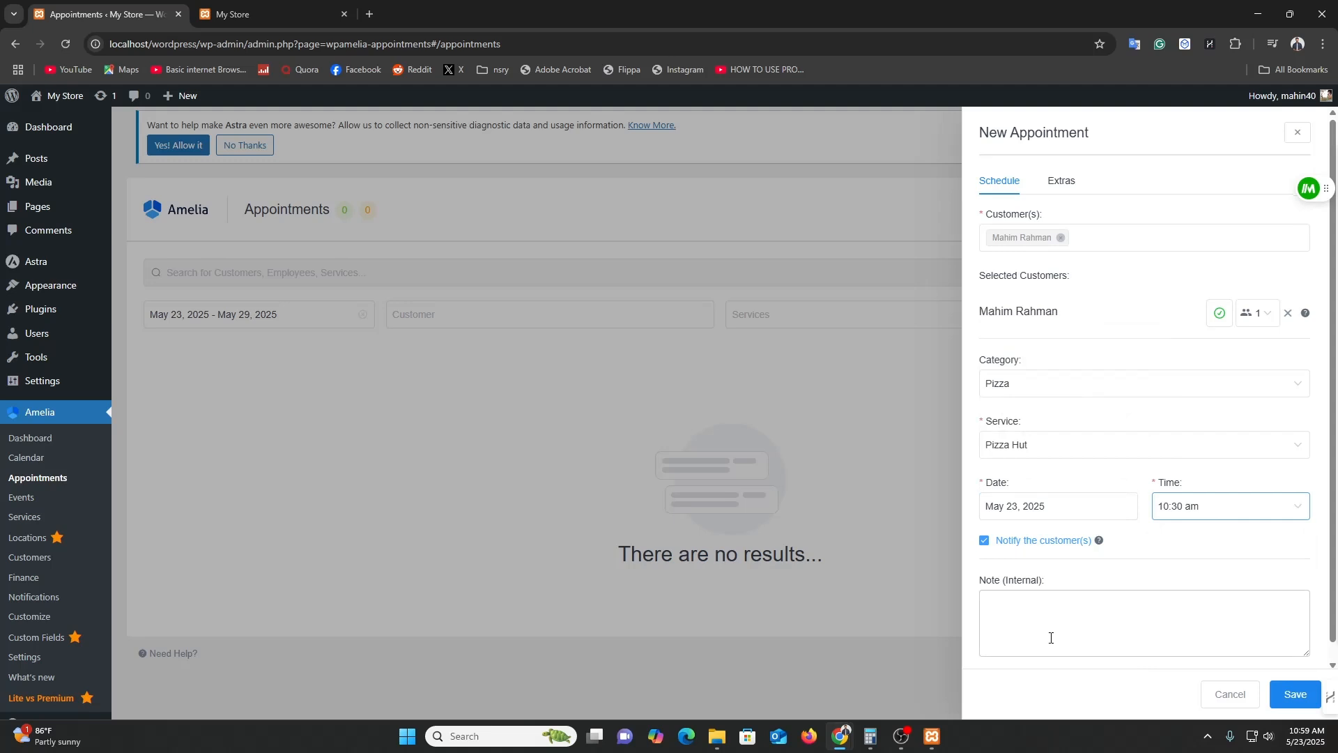
scroll(1043, 621, down, 1)
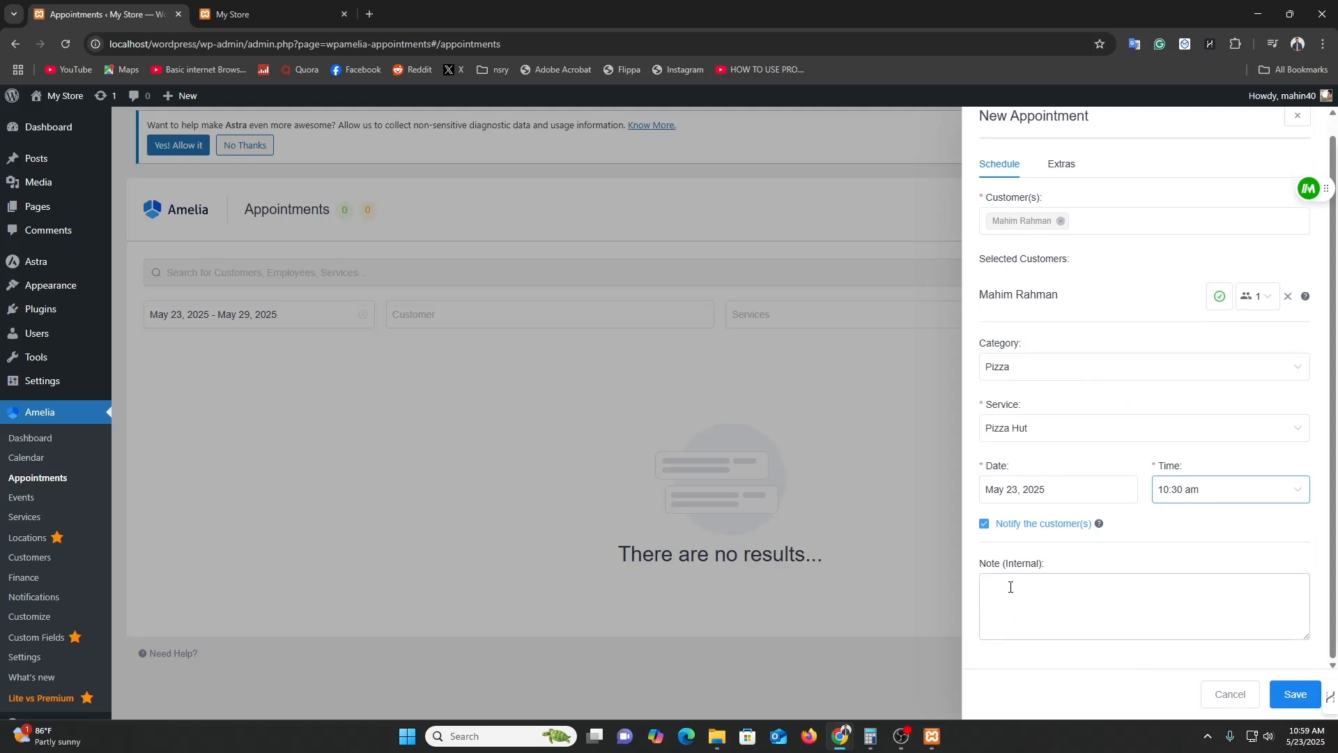
scroll(1150, 609, up, 1)
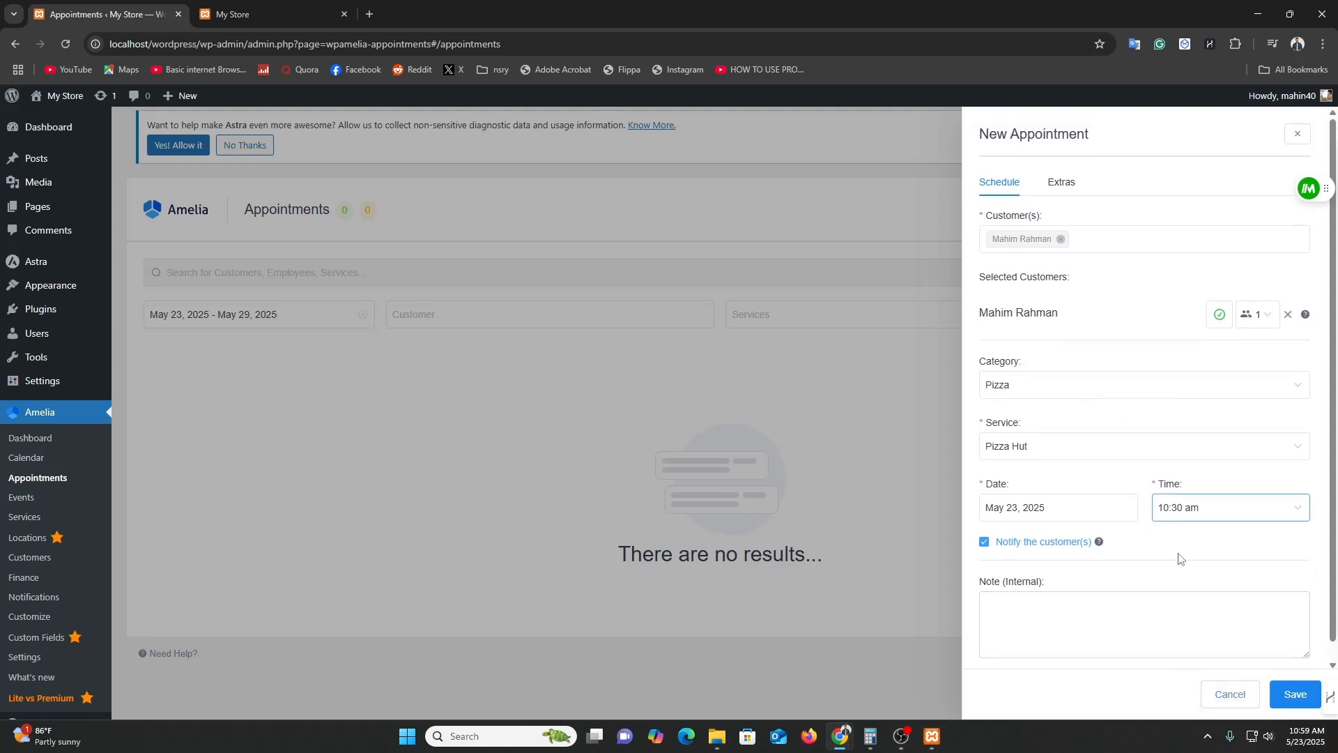
click(1293, 693)
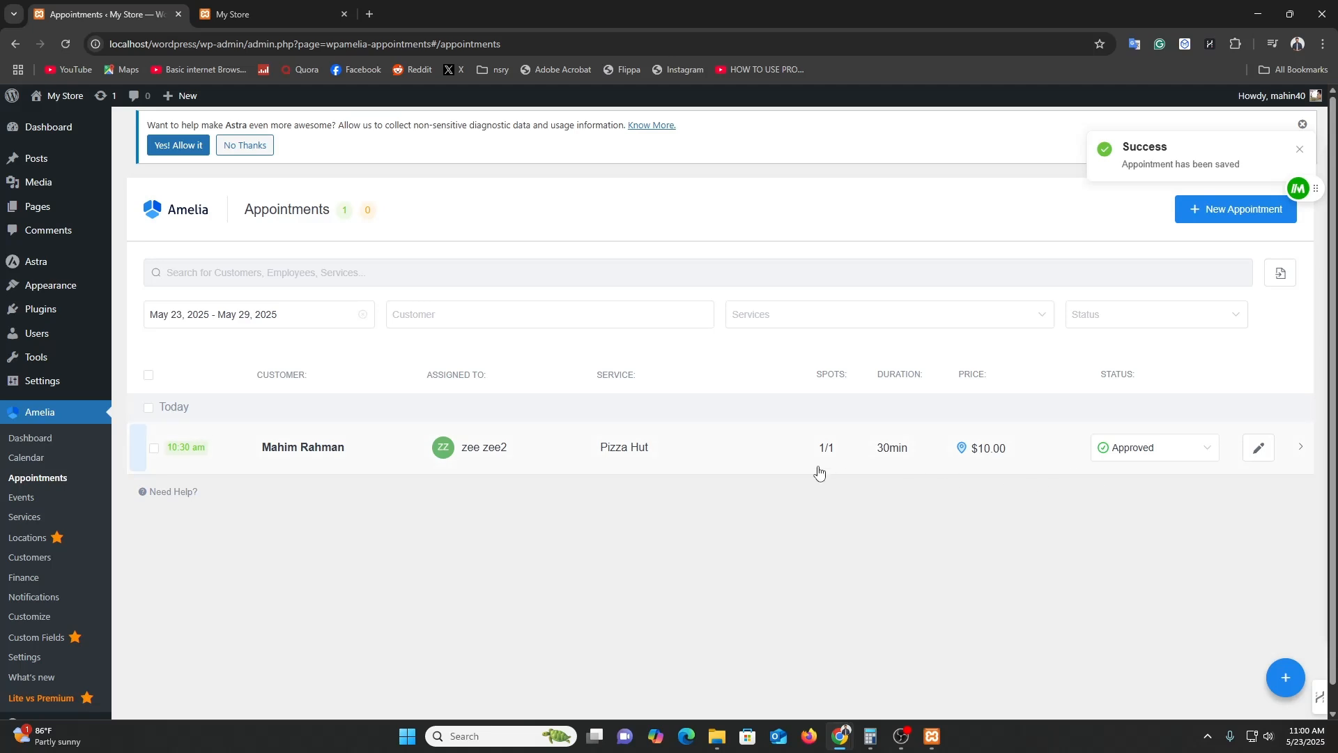
Go to Amelia Settings, view the Provider Details panel, then close it.
scroll(697, 446, down, 1)
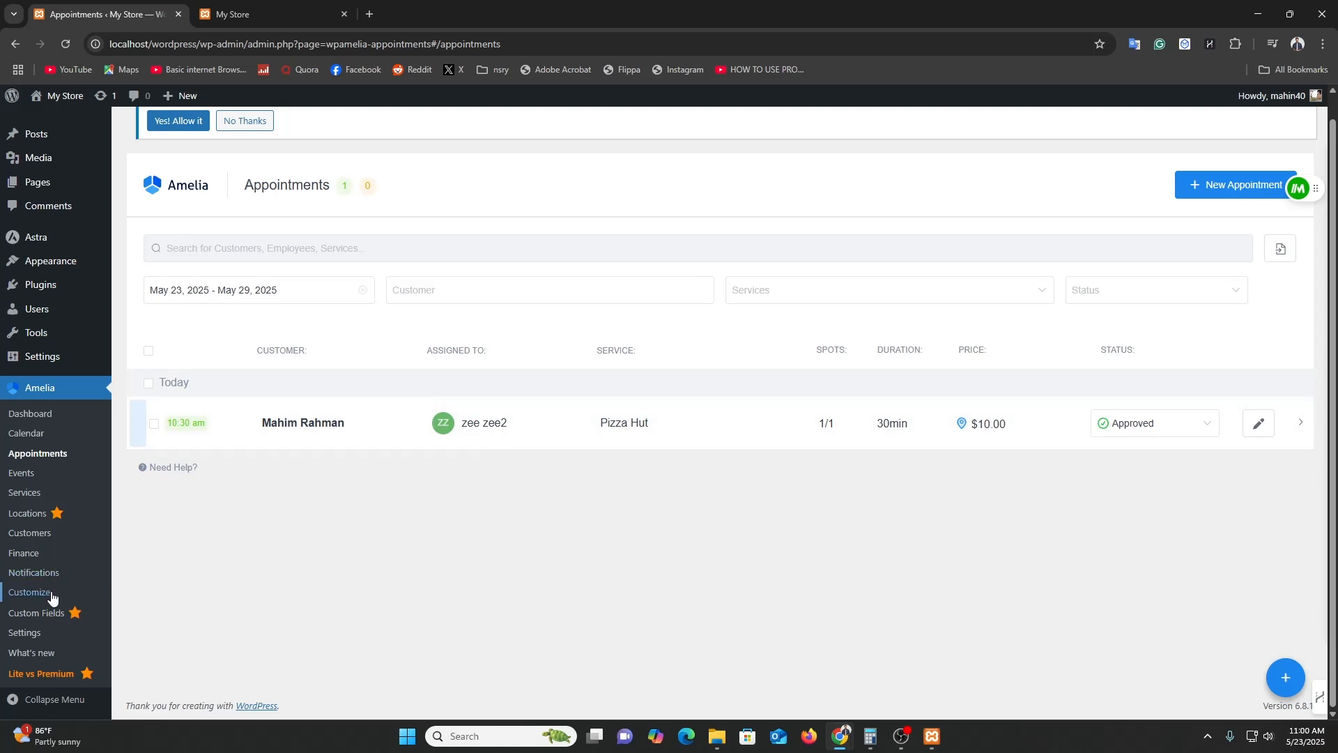
click(36, 633)
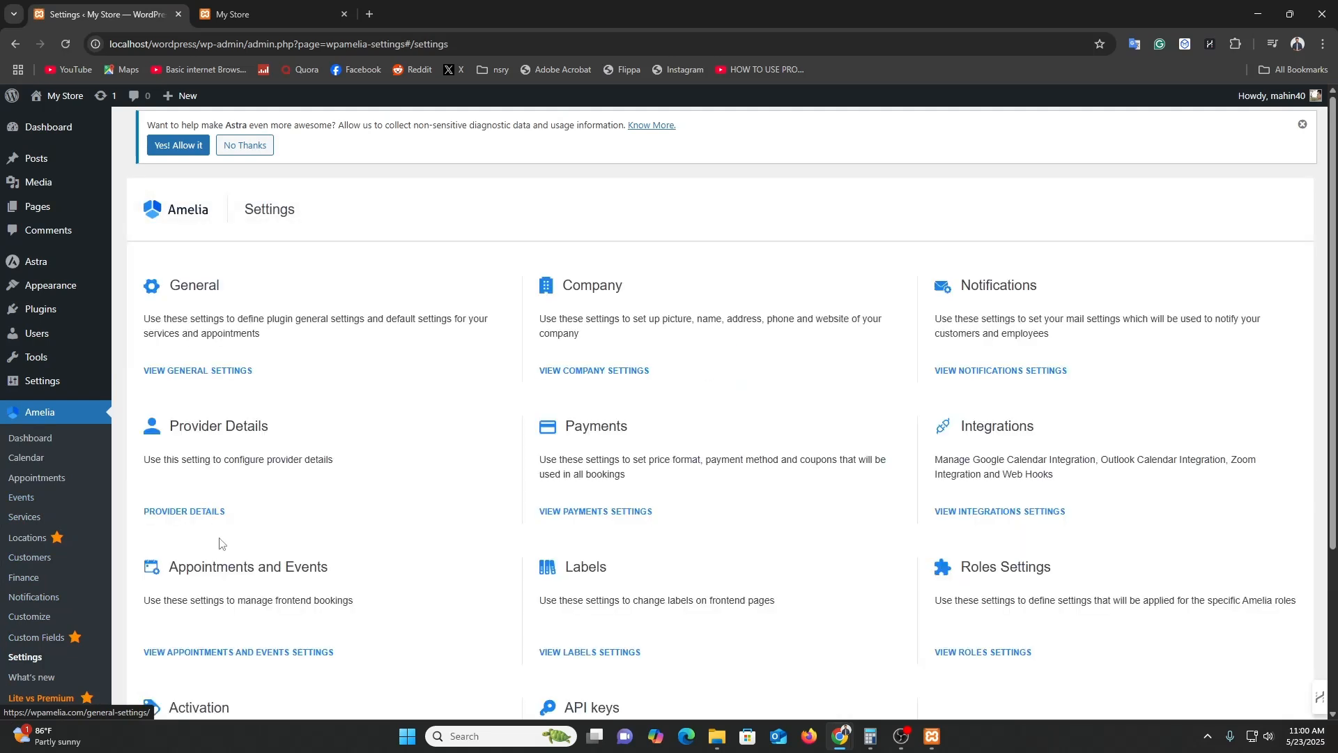
drag(170, 425, 265, 425)
click(263, 427)
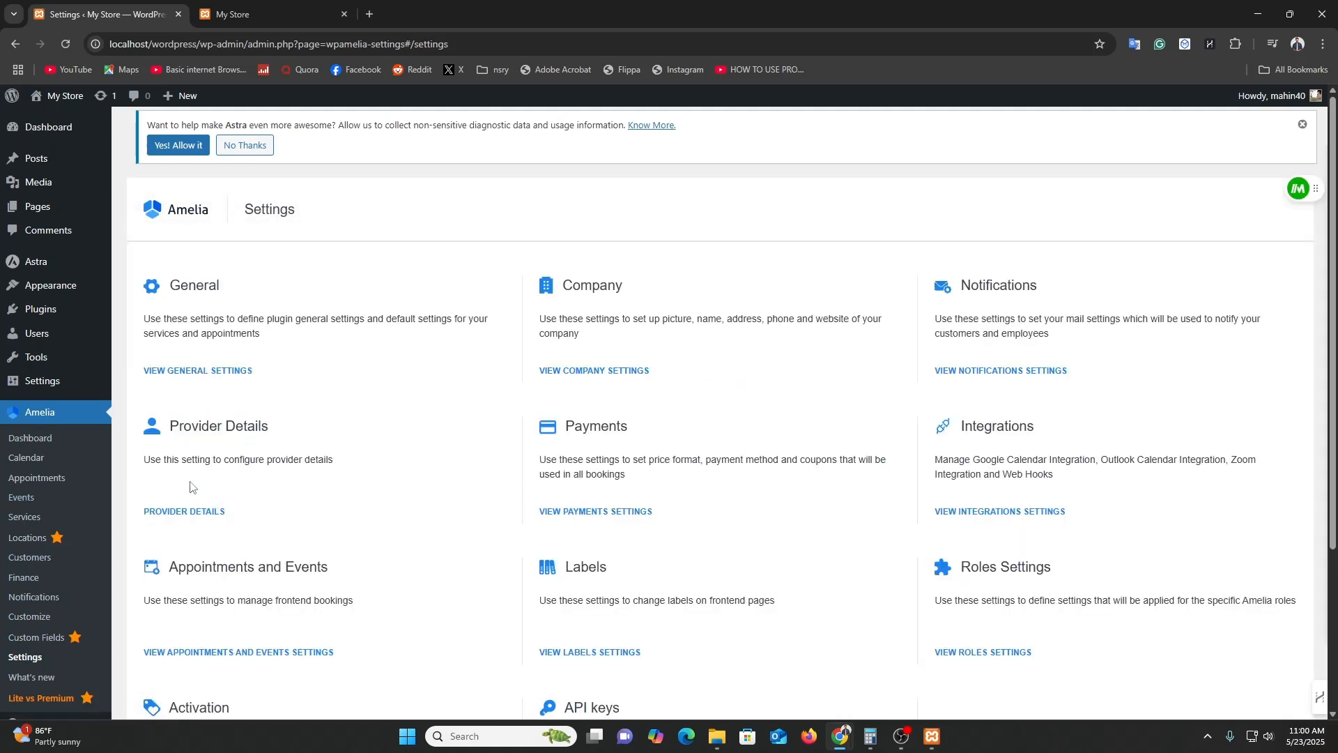
click(206, 514)
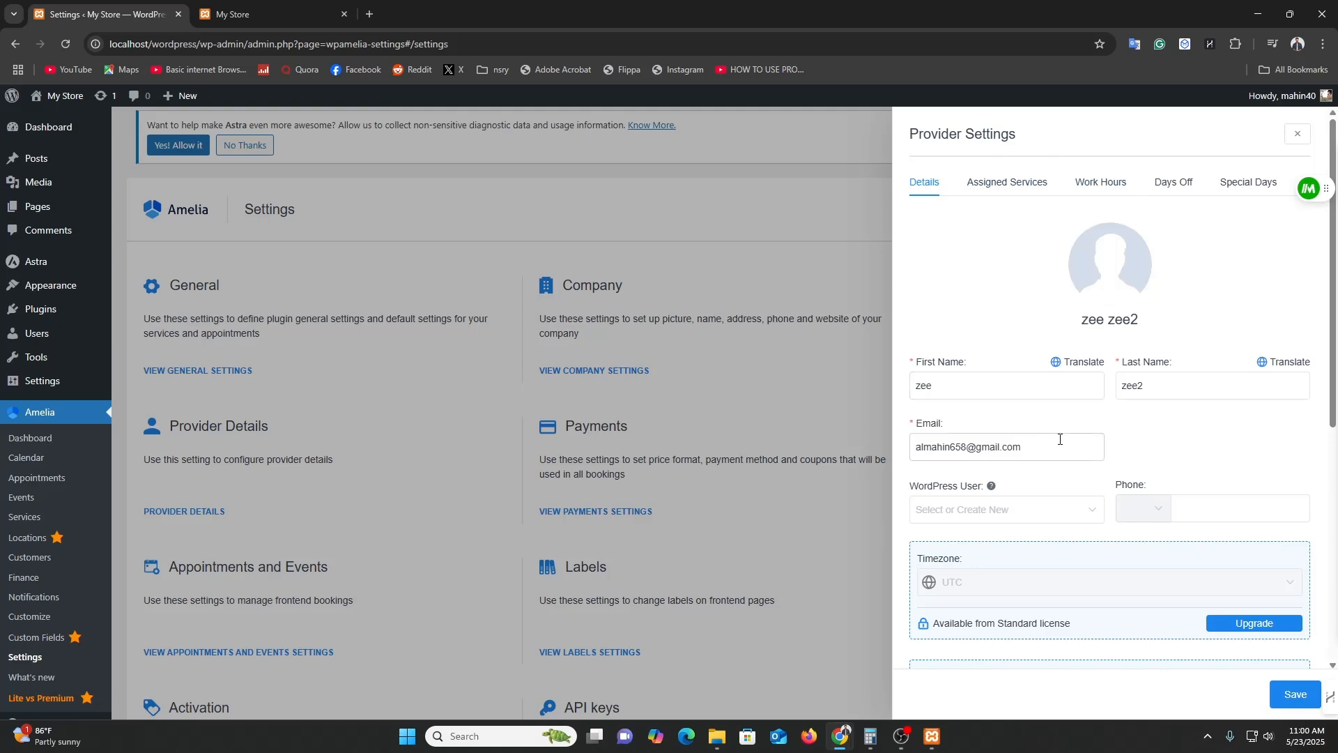
click(612, 512)
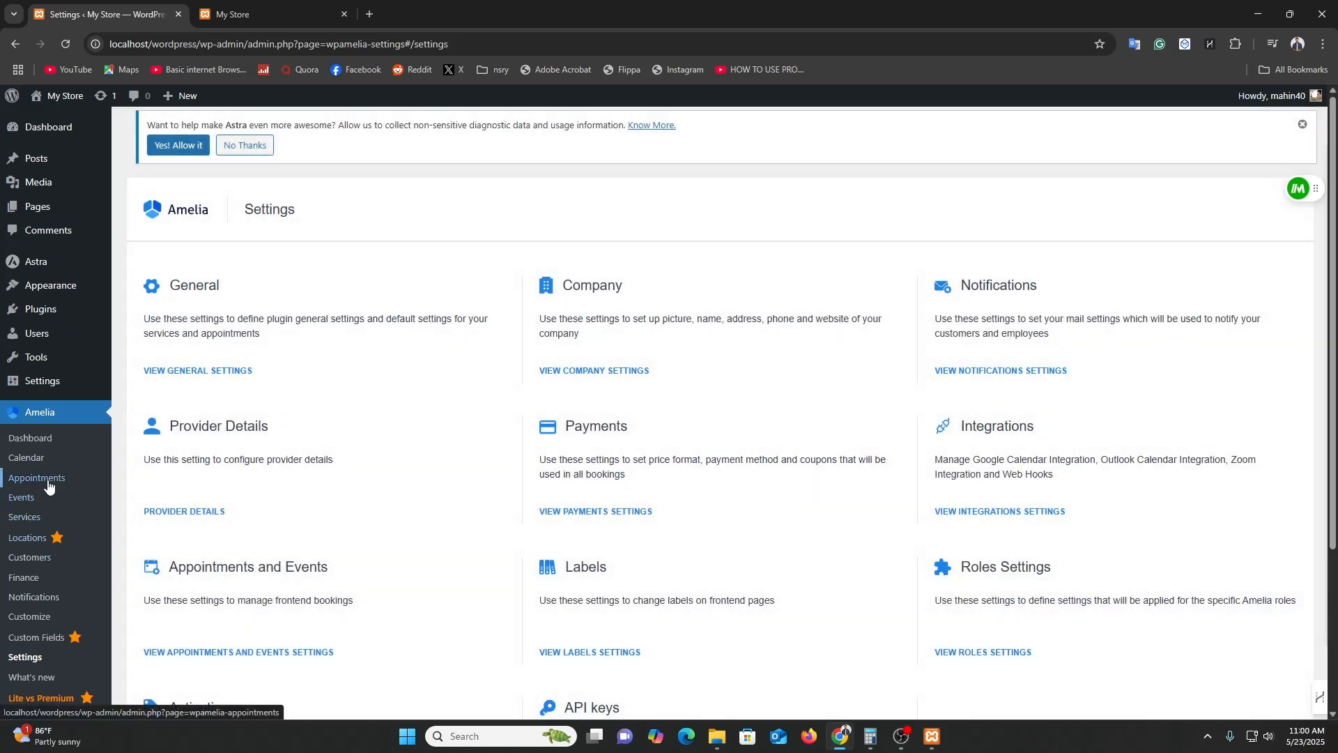
Visit Amelia's Calendar, then go to Customize to see the four booking forms.
click(32, 459)
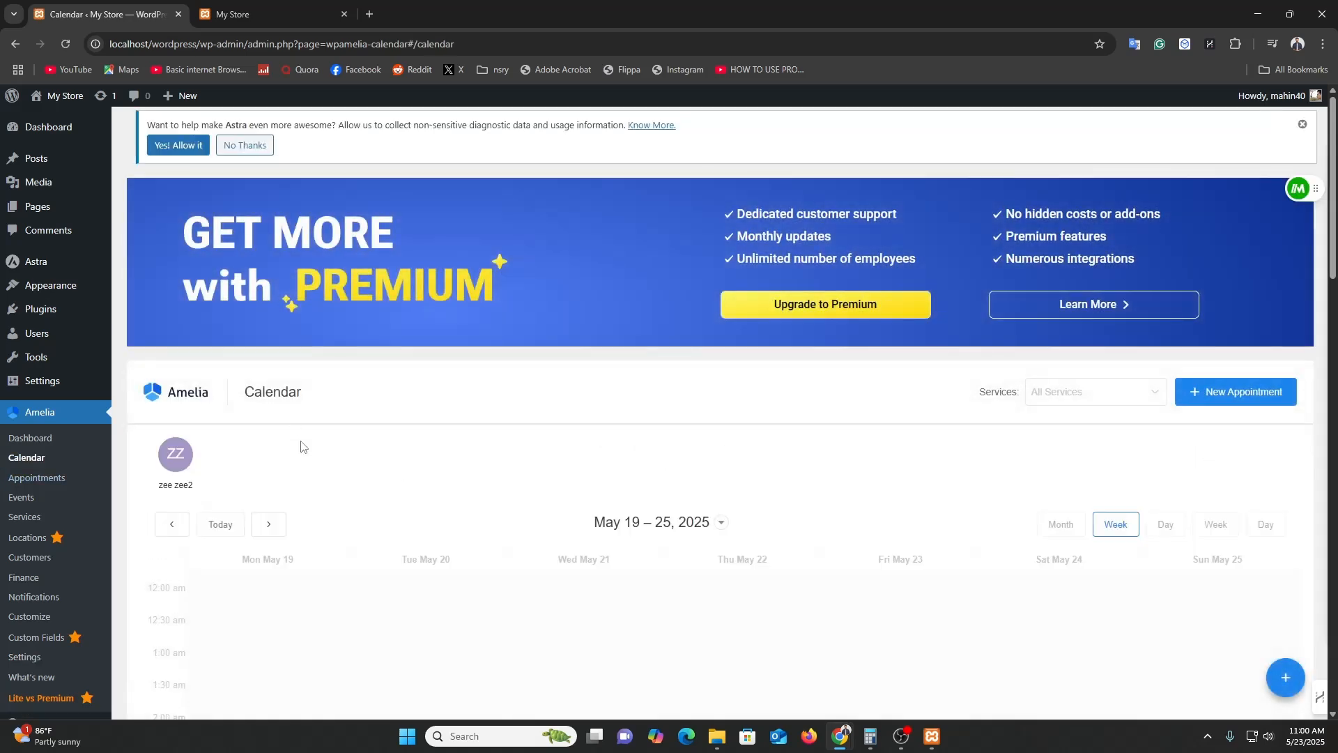
scroll(292, 508, down, 3)
scroll(293, 508, up, 3)
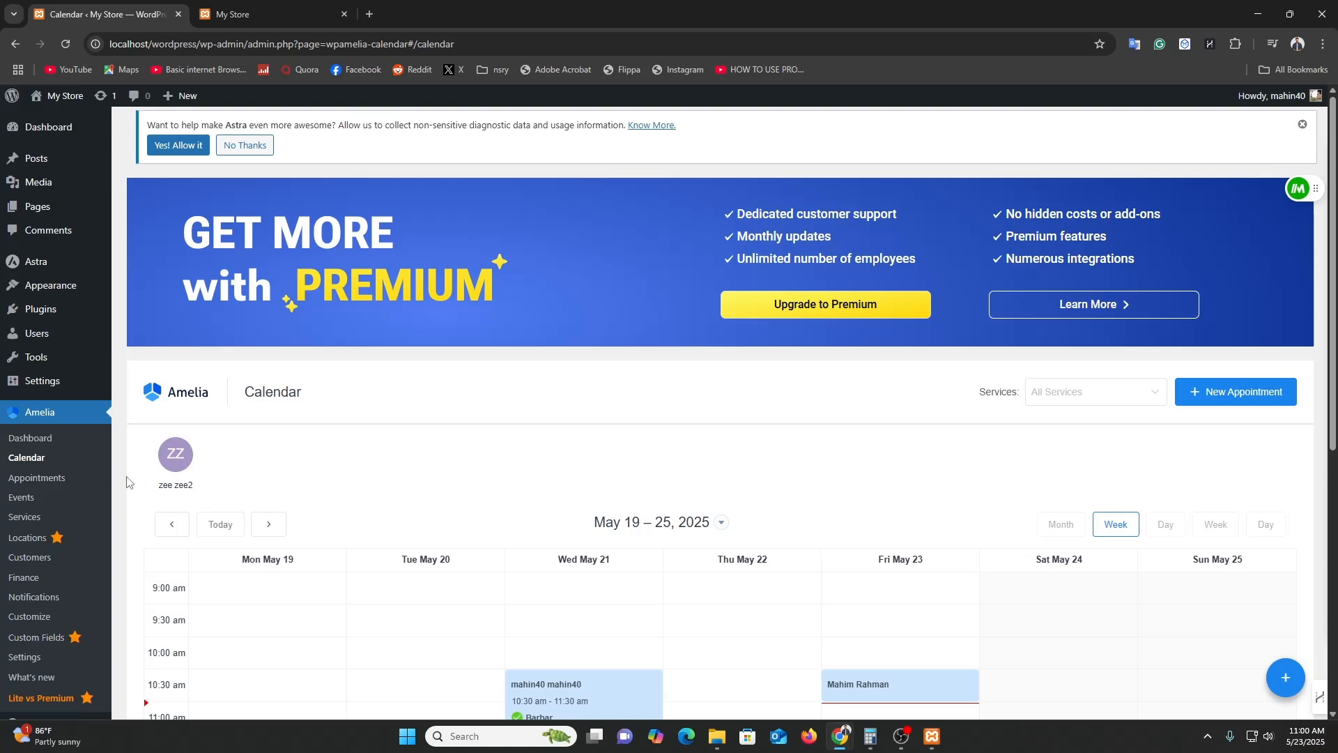
click(29, 616)
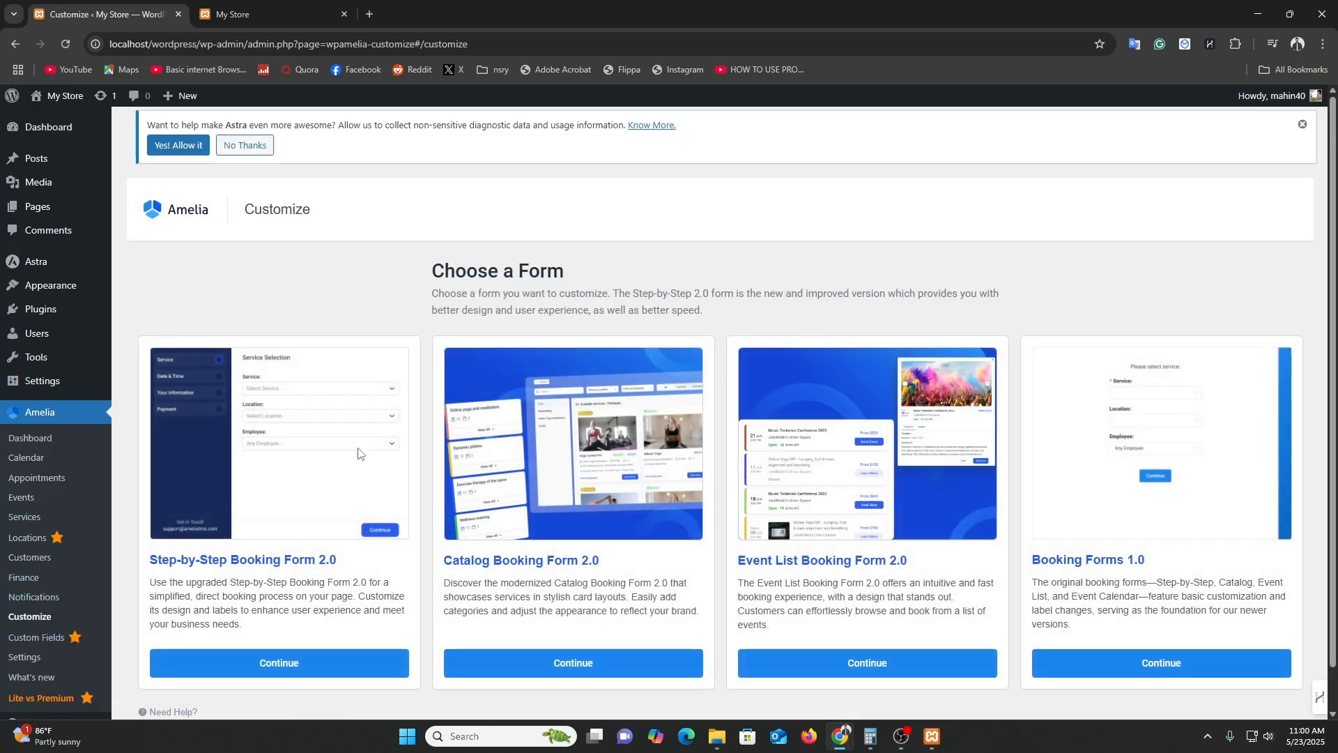
scroll(256, 568, down, 1)
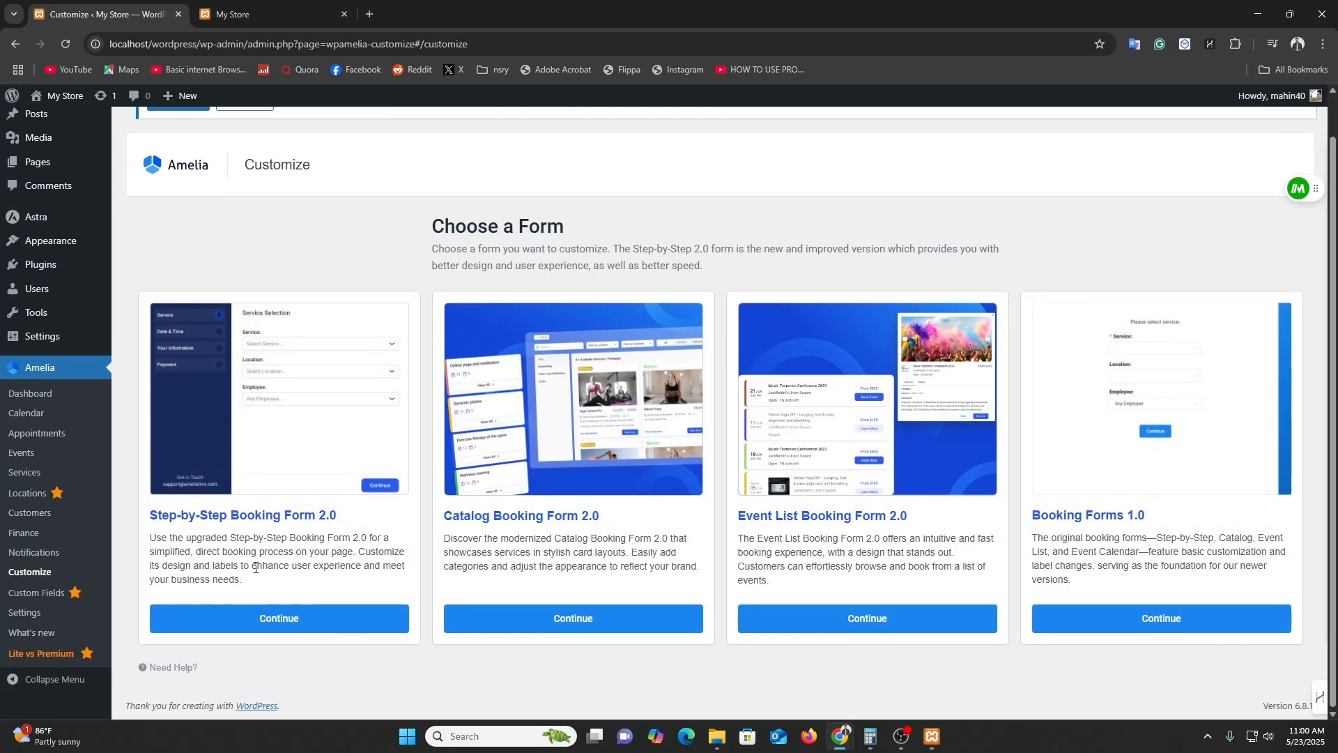
Publish Step-by-Step Booking Form 2.0, preview its Congratulations step, then go to All Pages.
click(292, 622)
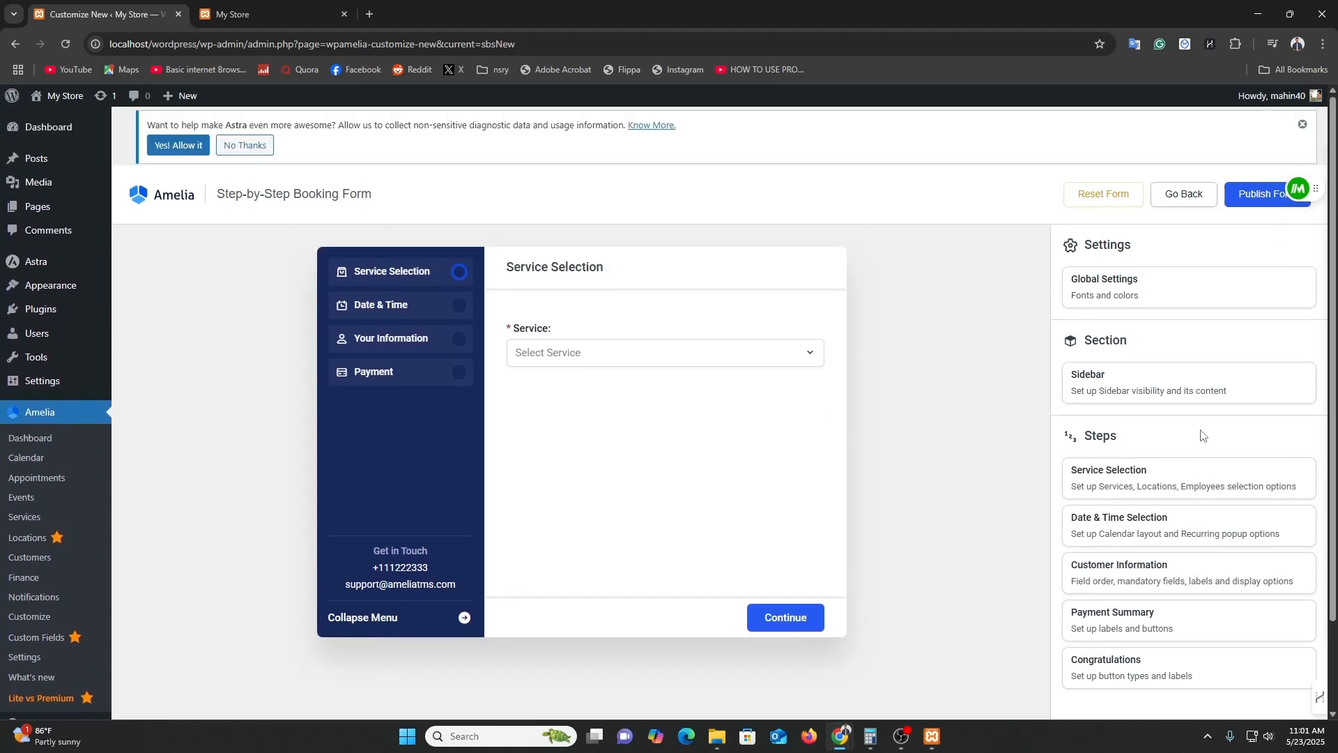
click(1260, 198)
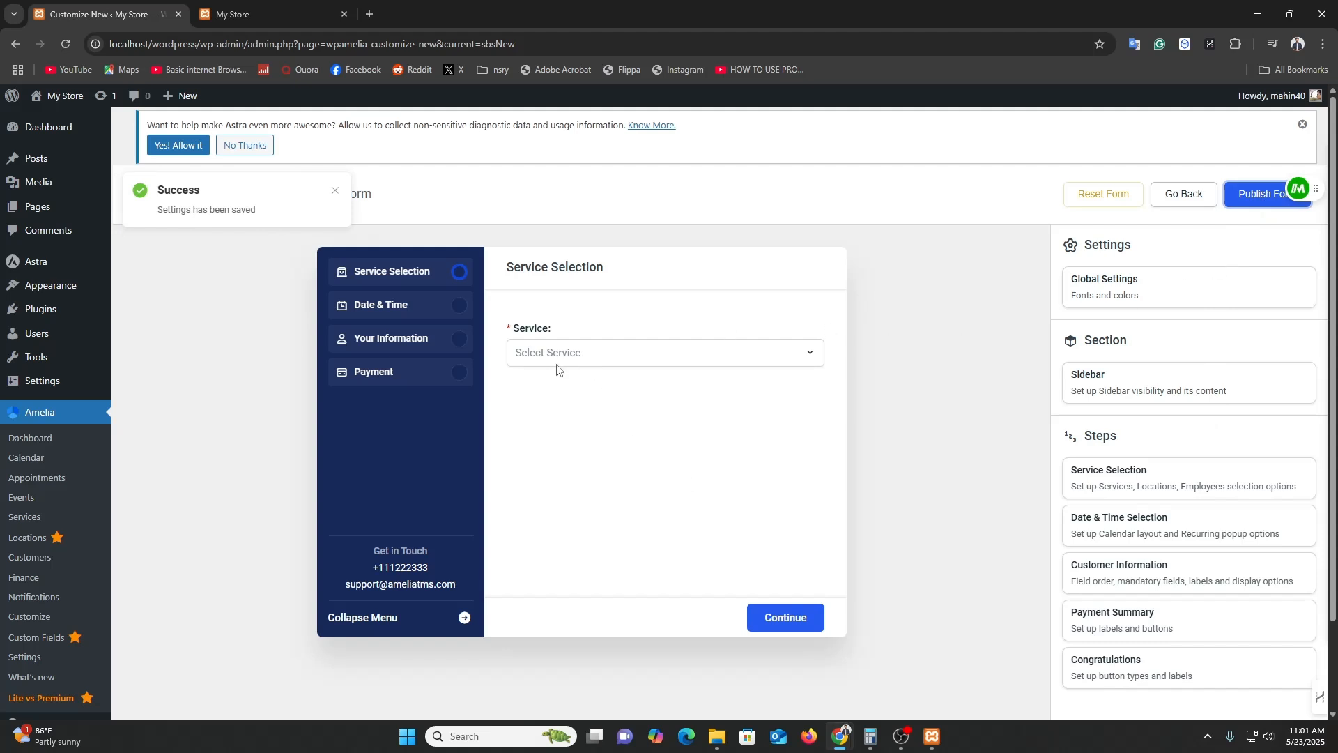
click(335, 193)
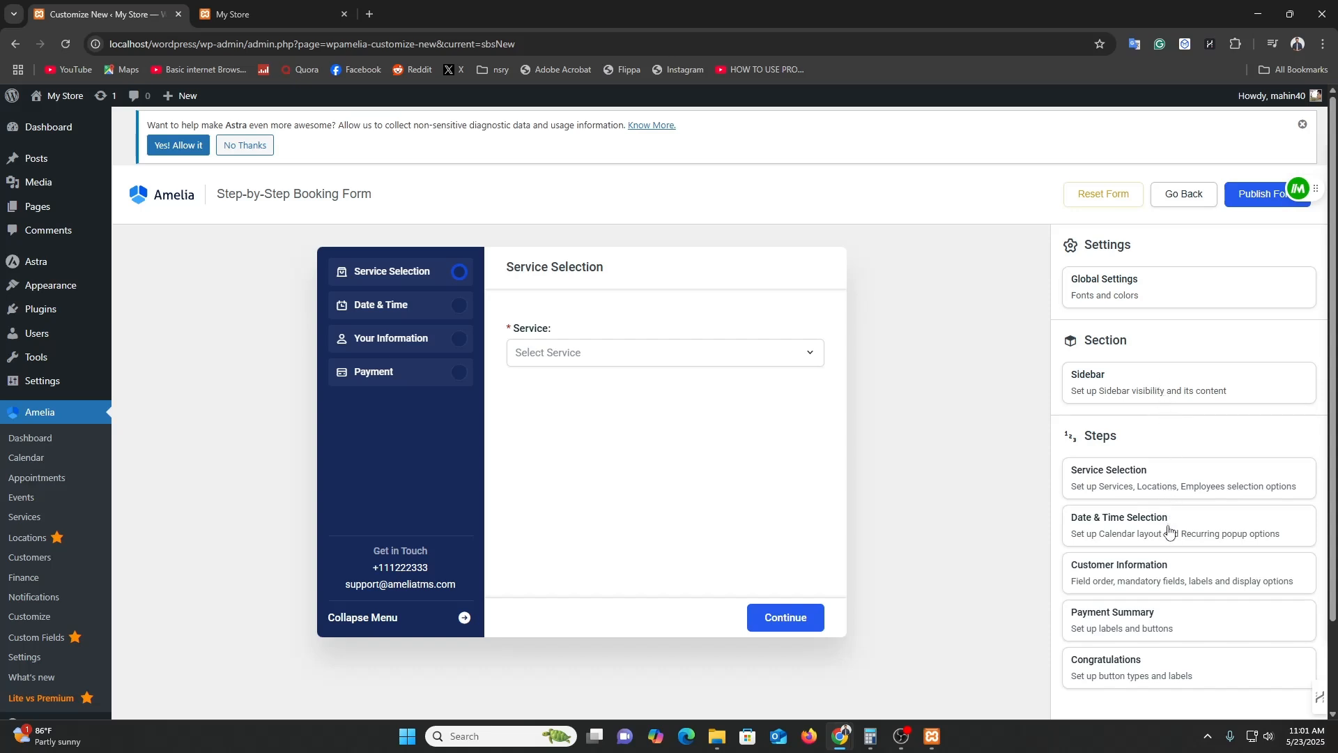
scroll(1169, 647, down, 2)
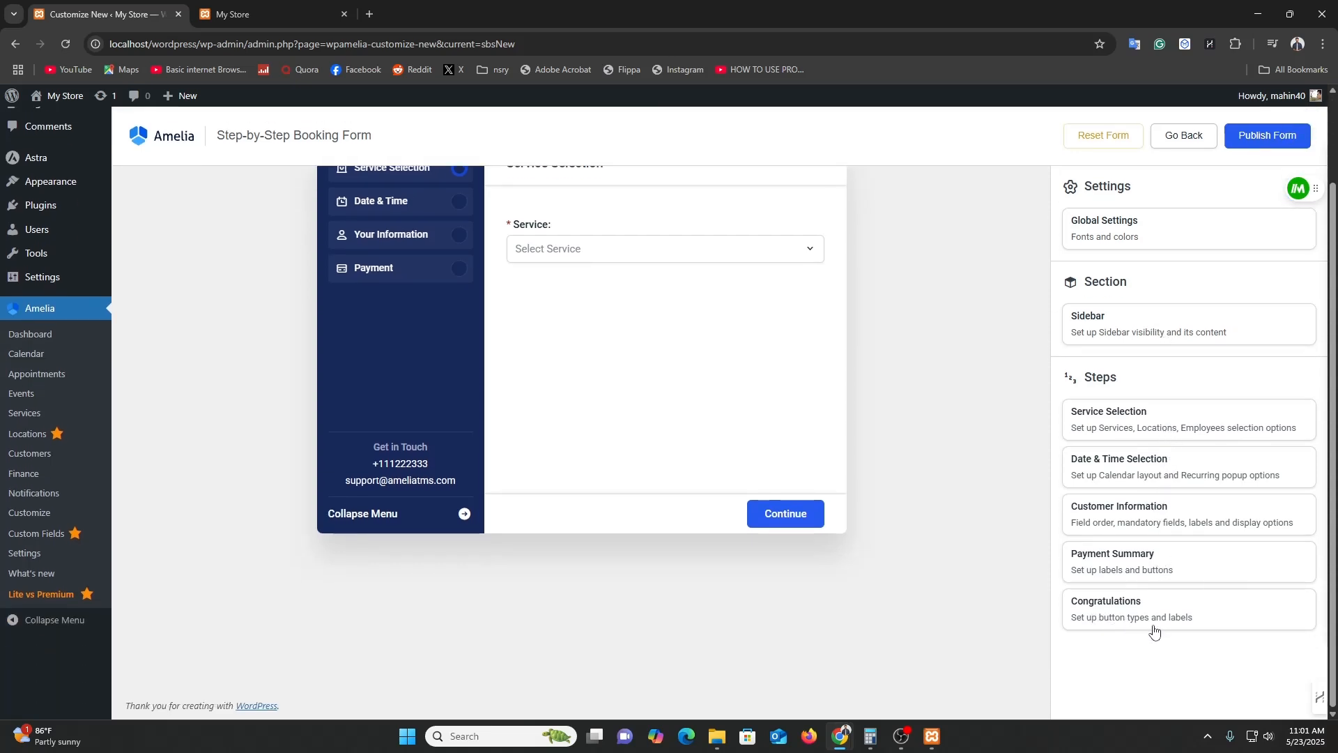
click(1135, 604)
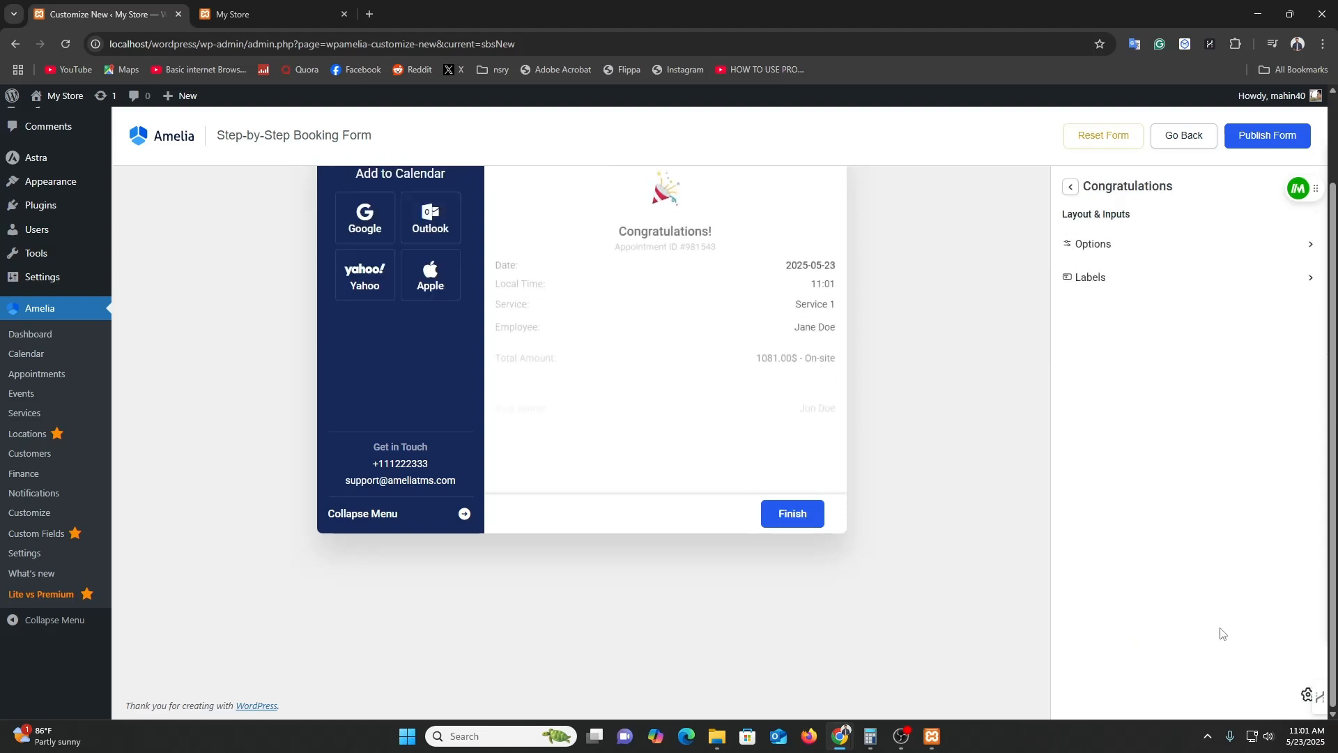
scroll(1220, 630, up, 2)
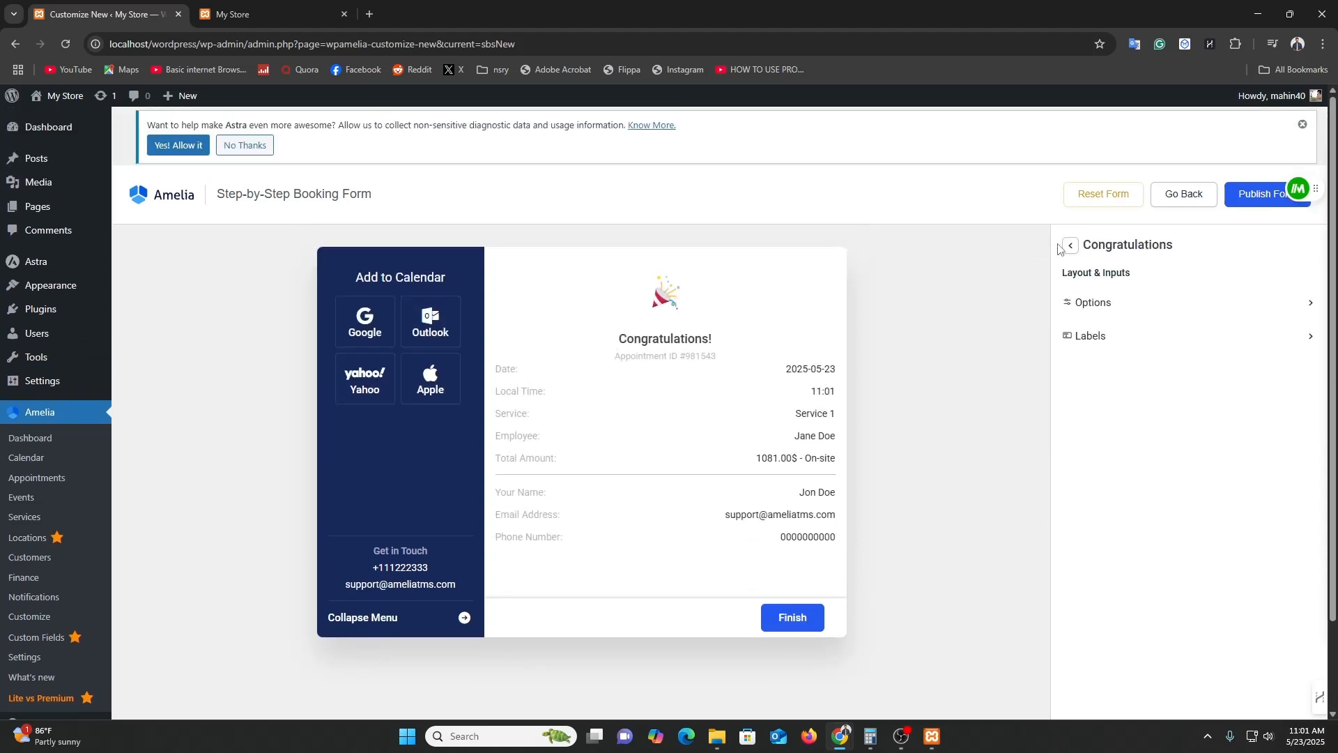
click(1068, 247)
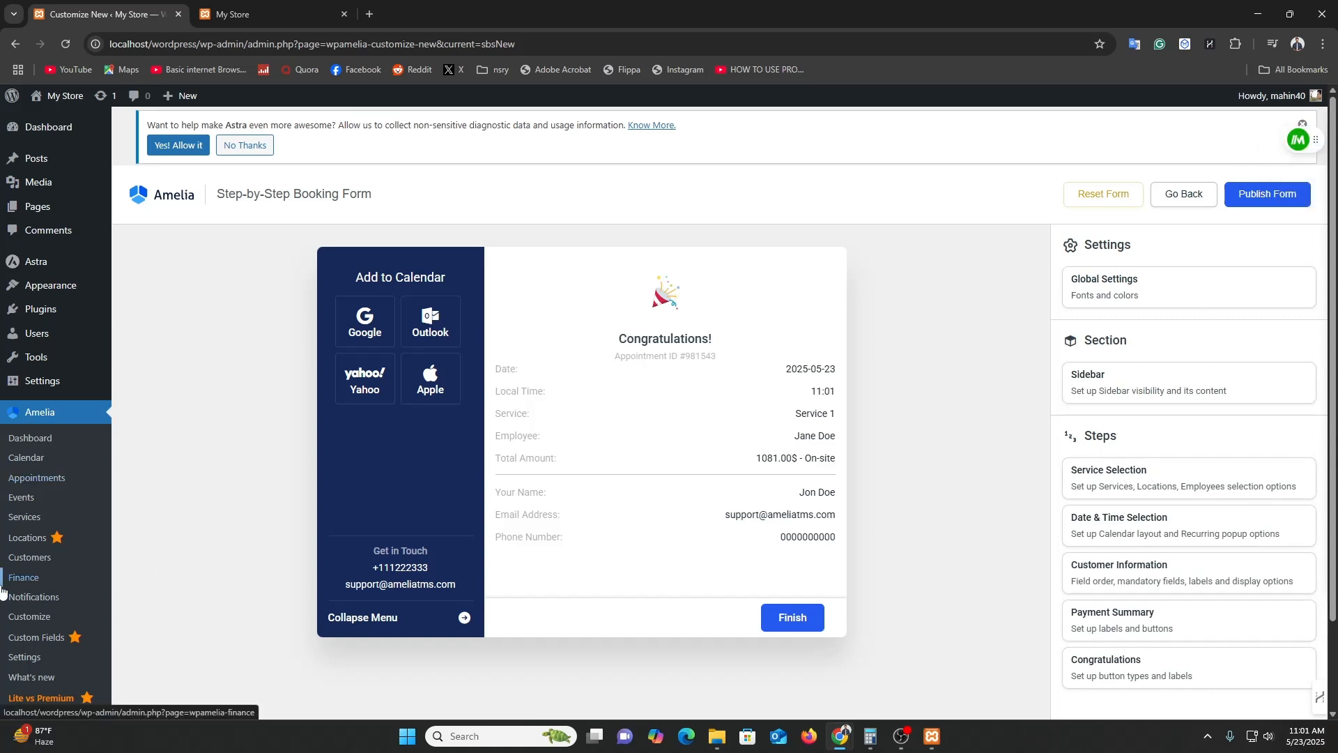
mouse_move(34, 211)
click(147, 210)
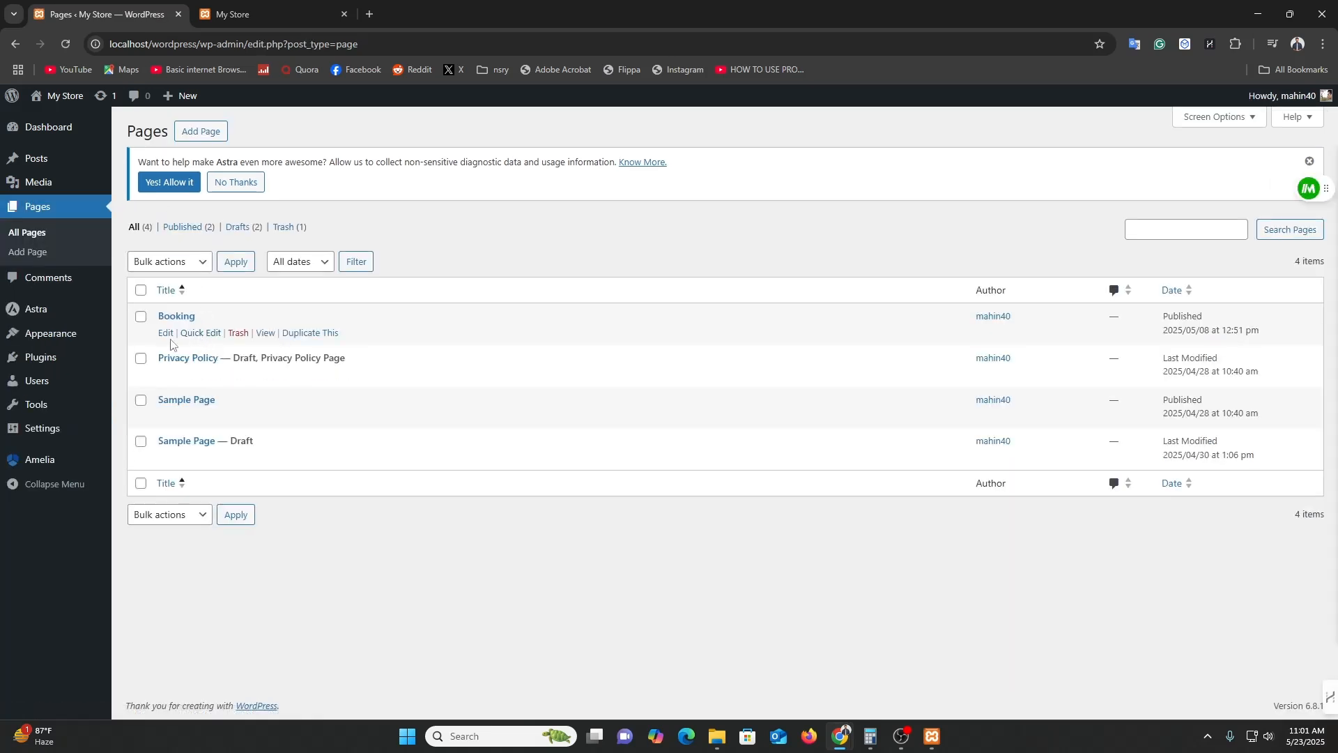
In the Booking page editor, insert an Amelia Step-By-Step Booking block found by searching 'ame'.
click(166, 333)
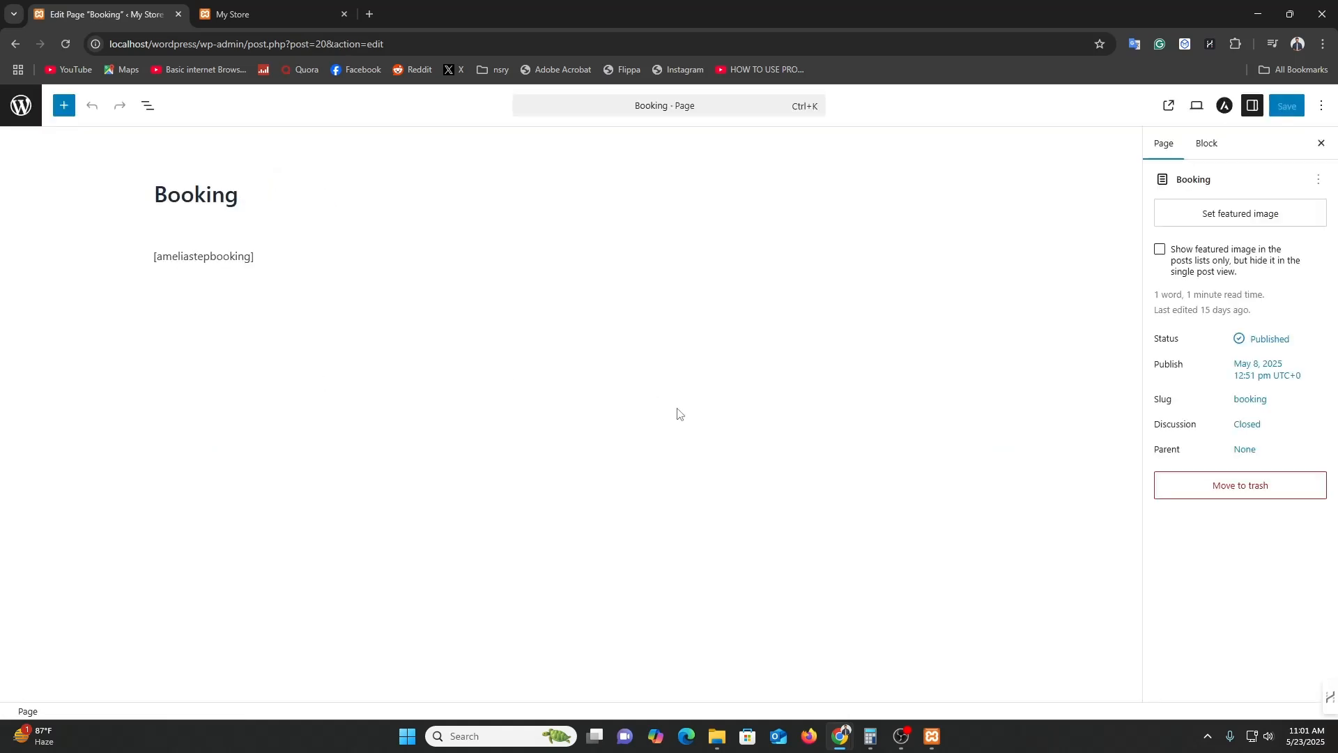
click(265, 260)
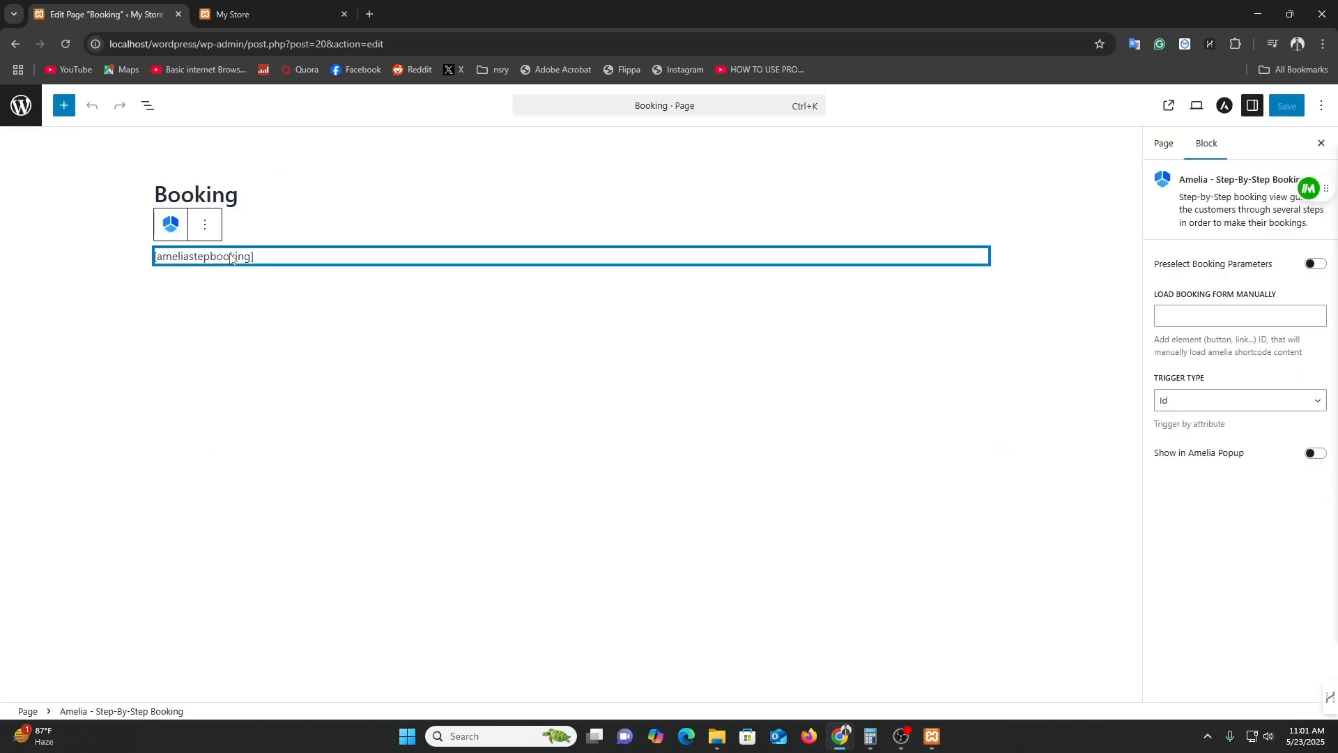
click(277, 274)
click(467, 267)
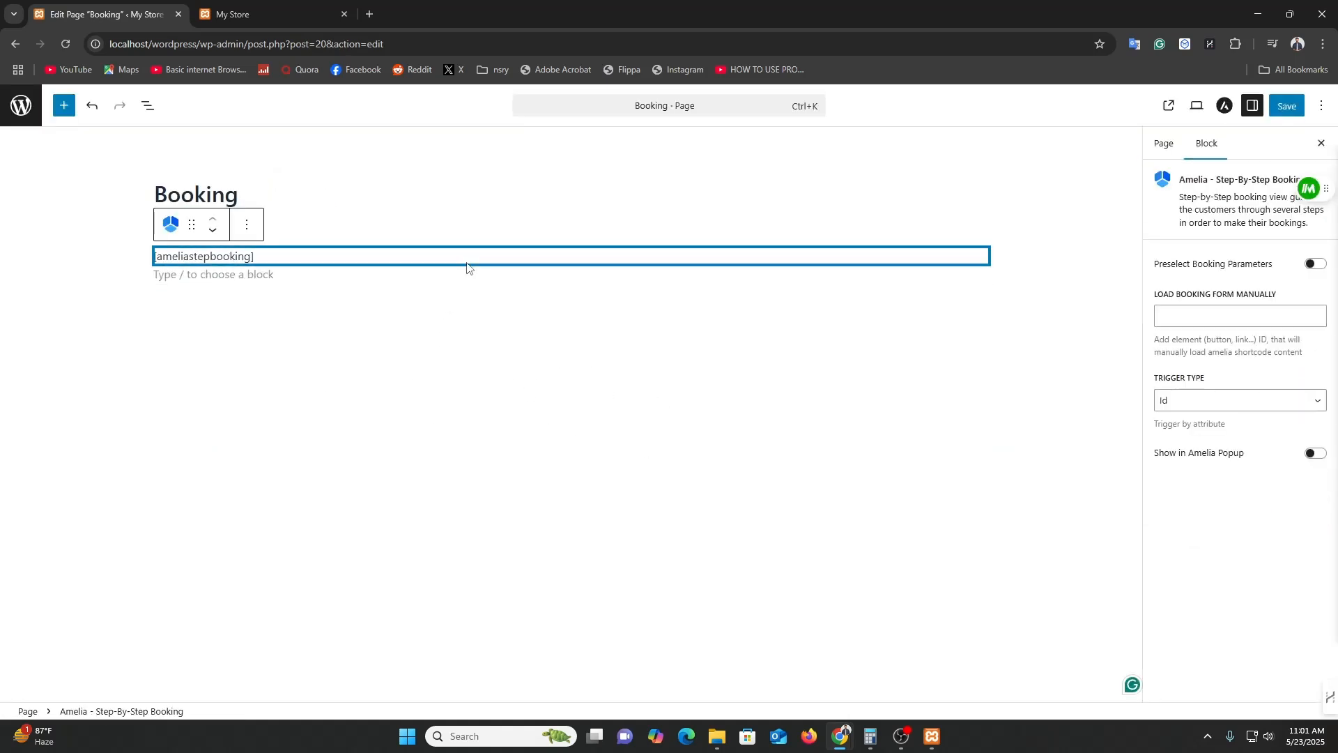
click(634, 321)
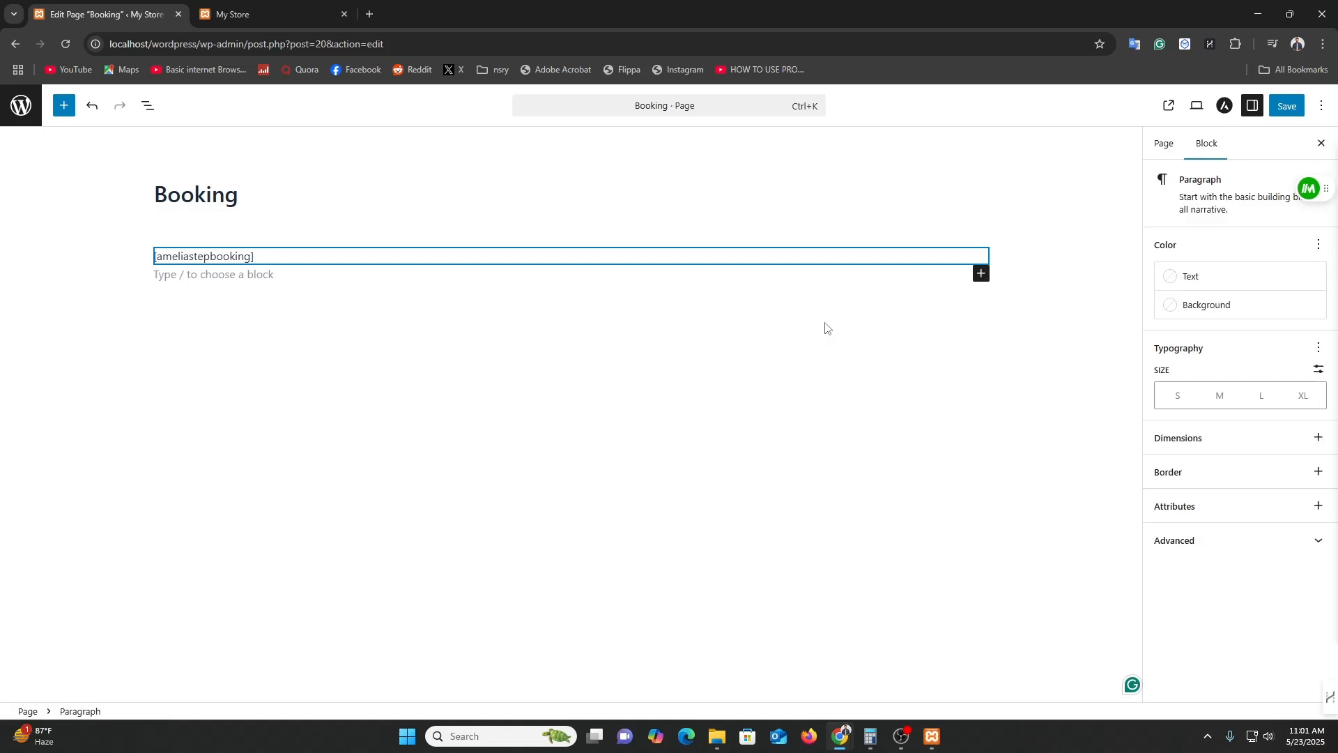
click(982, 274)
text(ami)
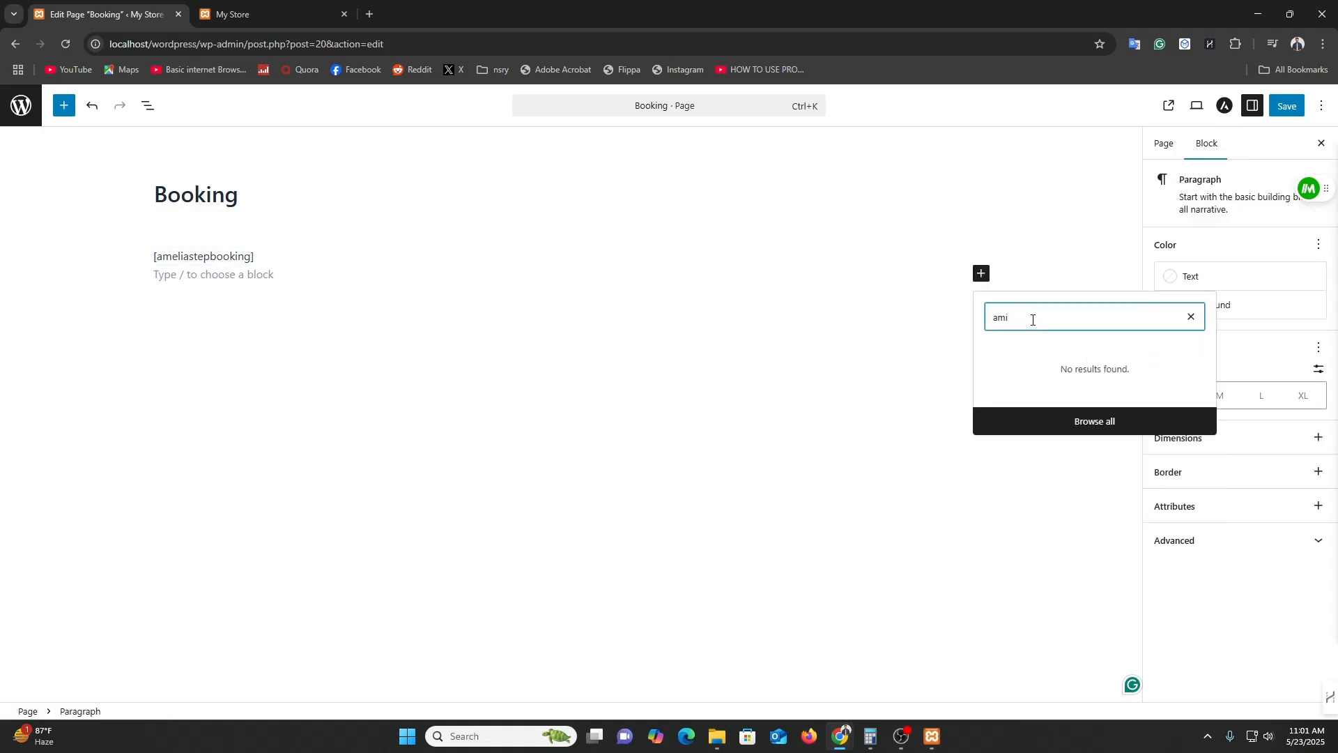
key(BackSpace)
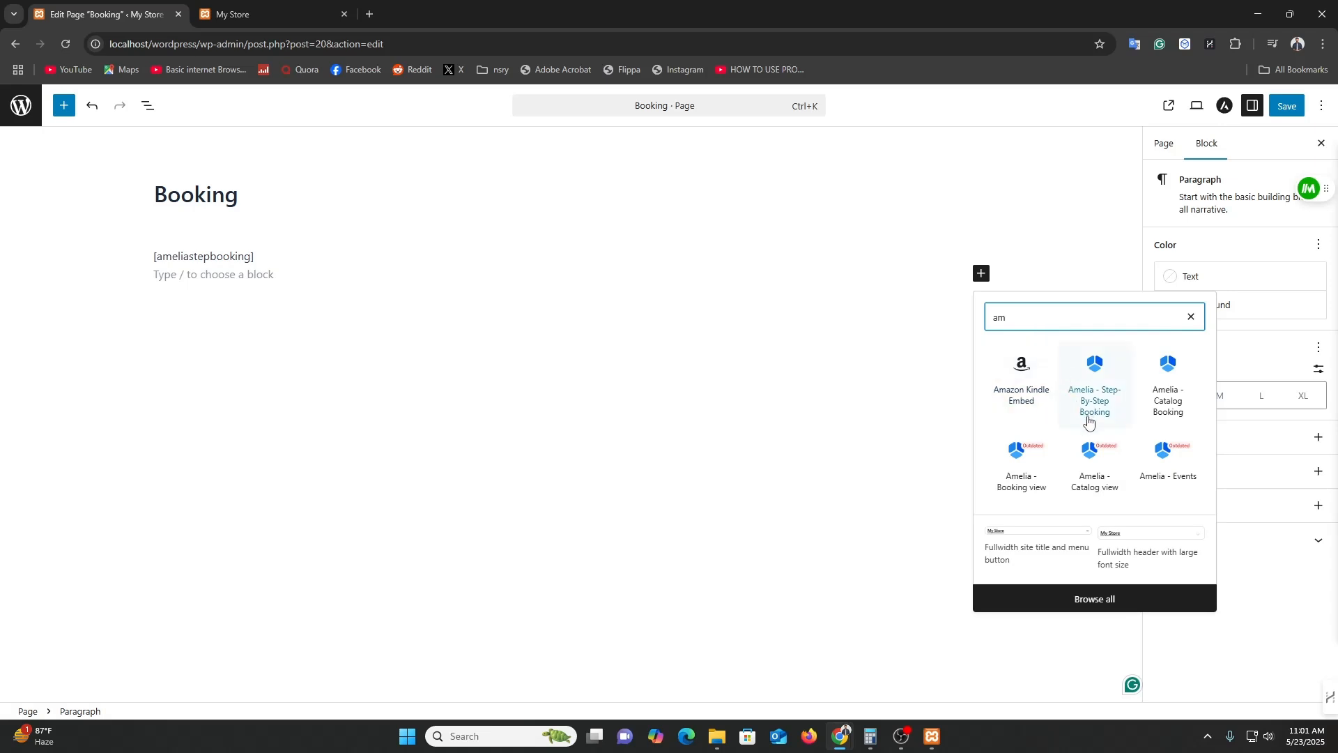
text(e)
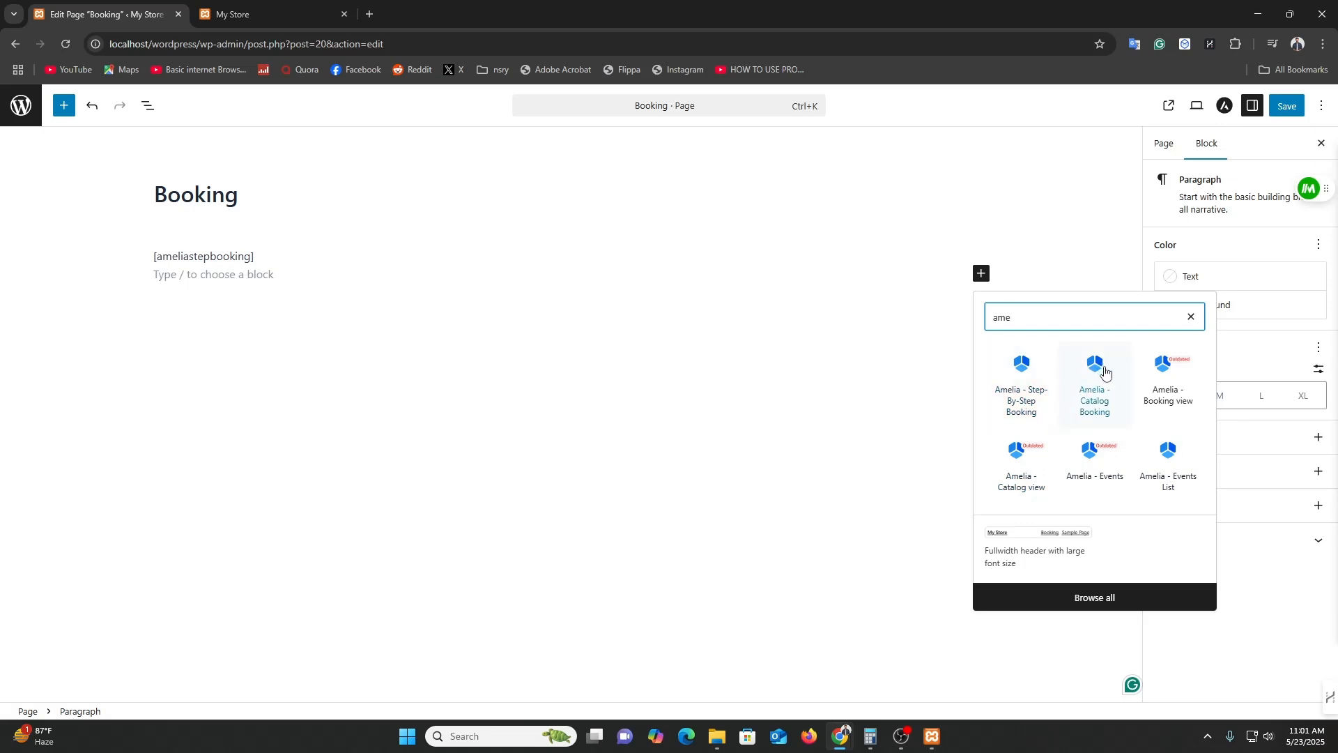
click(1028, 380)
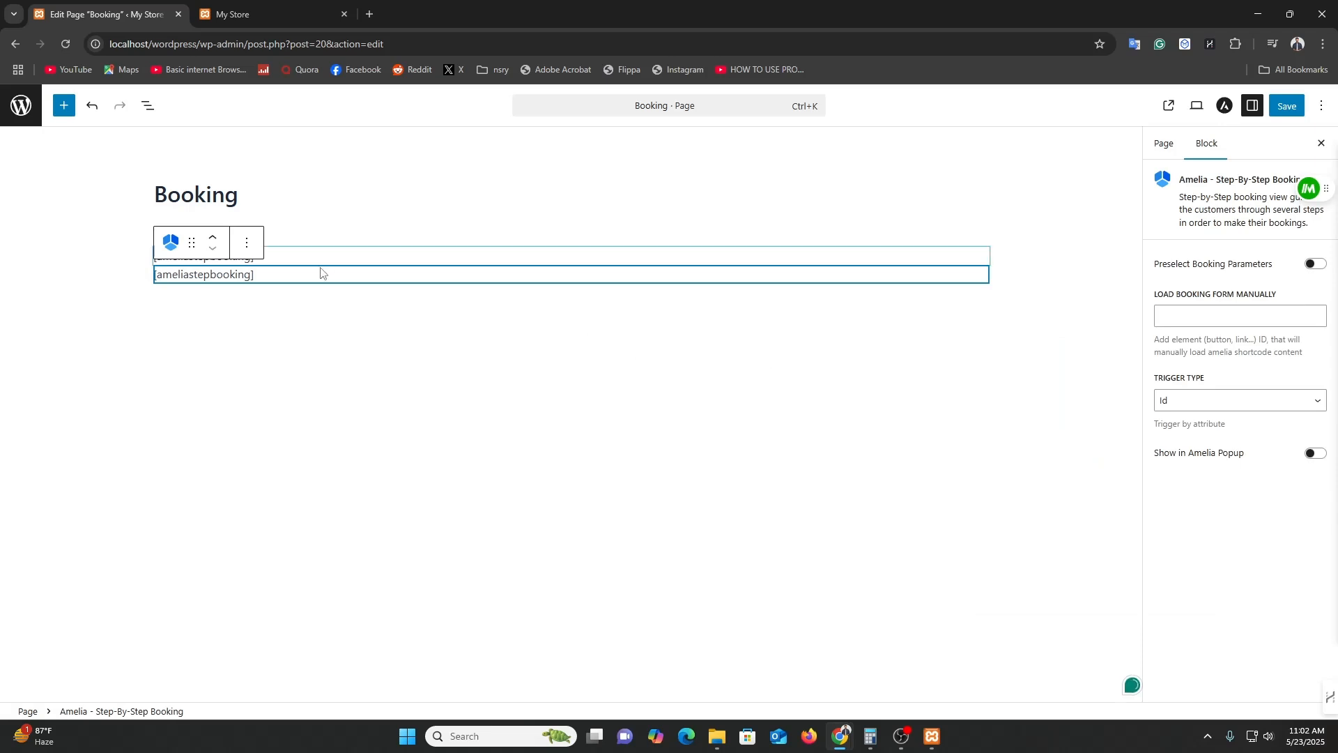
Delete the duplicate step-by-step block, insert Amelia - Catalog Booking below, and save the page.
click(247, 225)
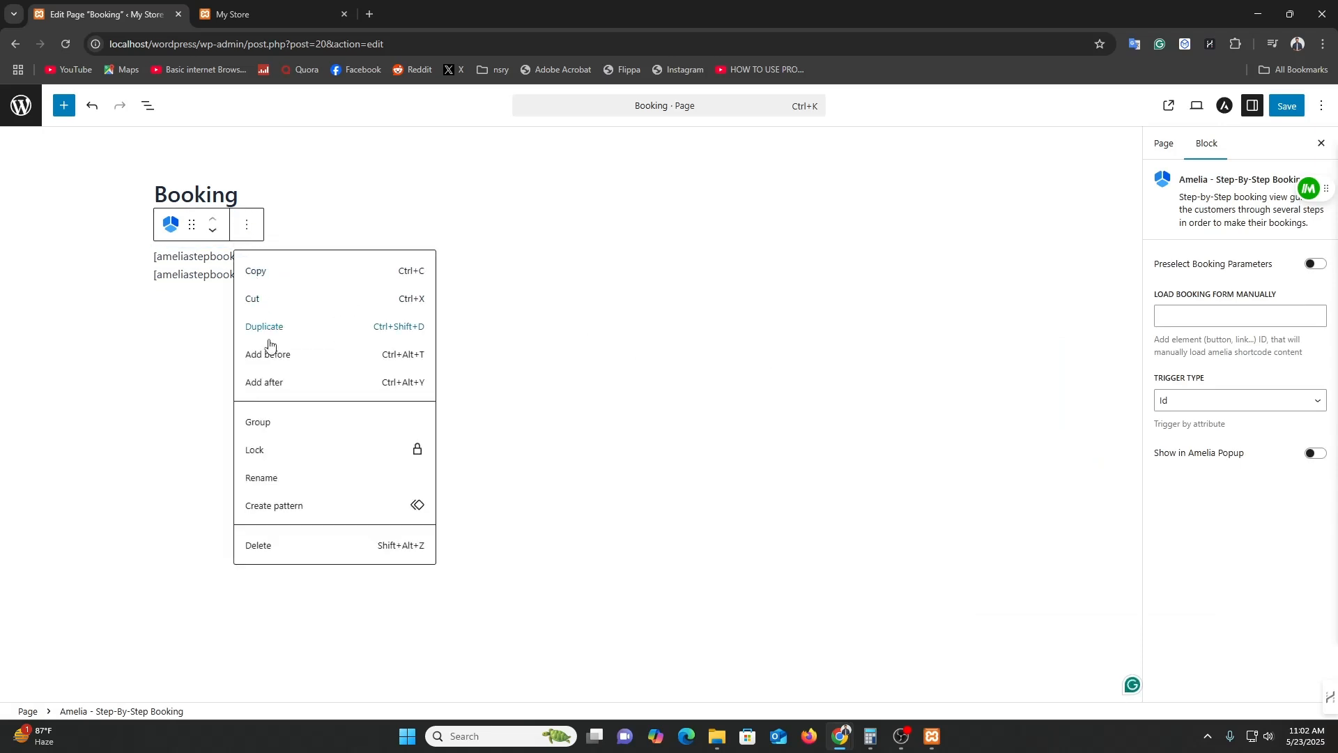
click(278, 543)
click(276, 303)
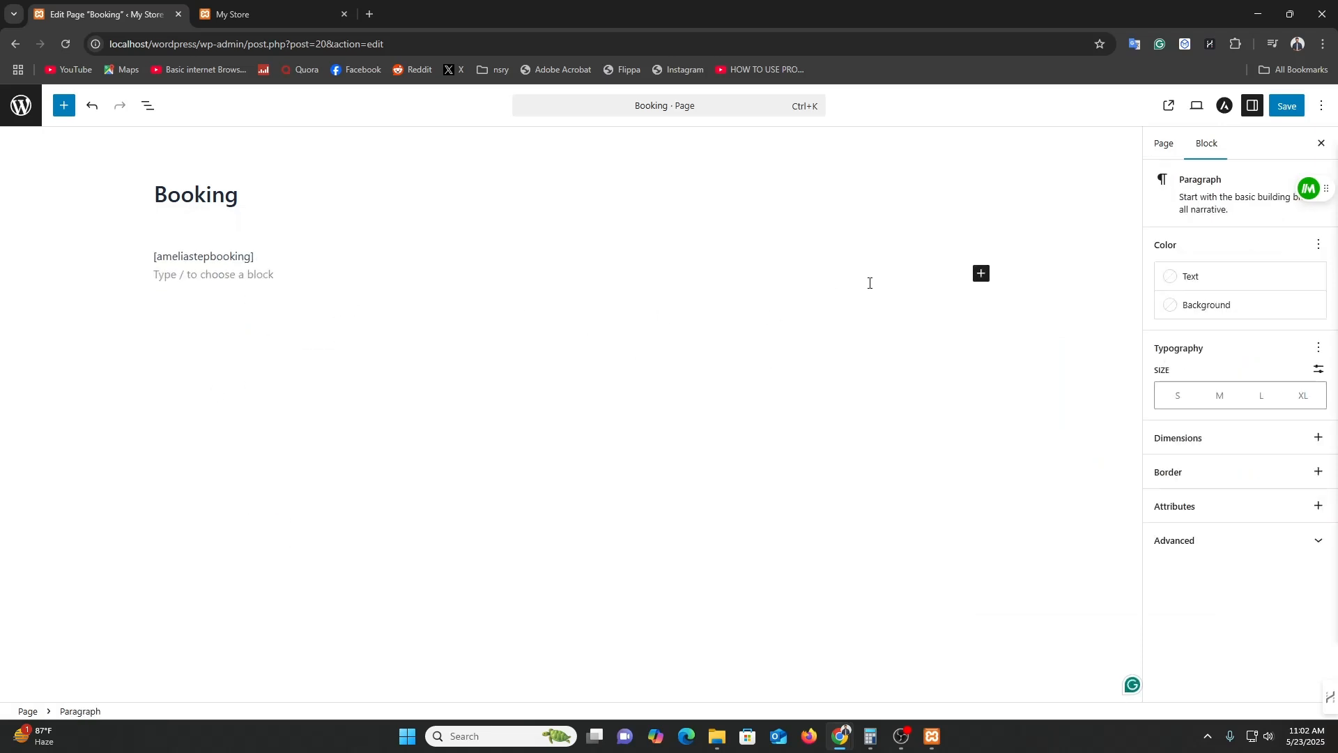
click(987, 282)
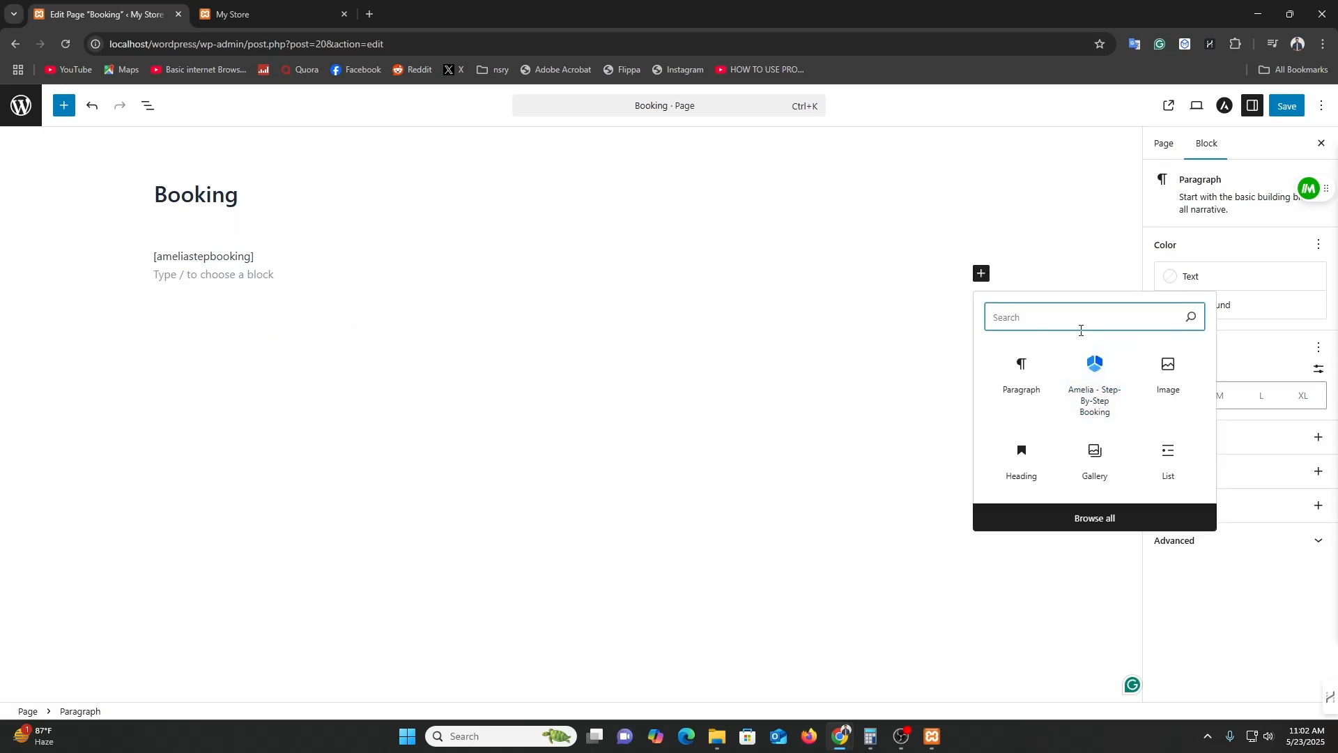
text(ame)
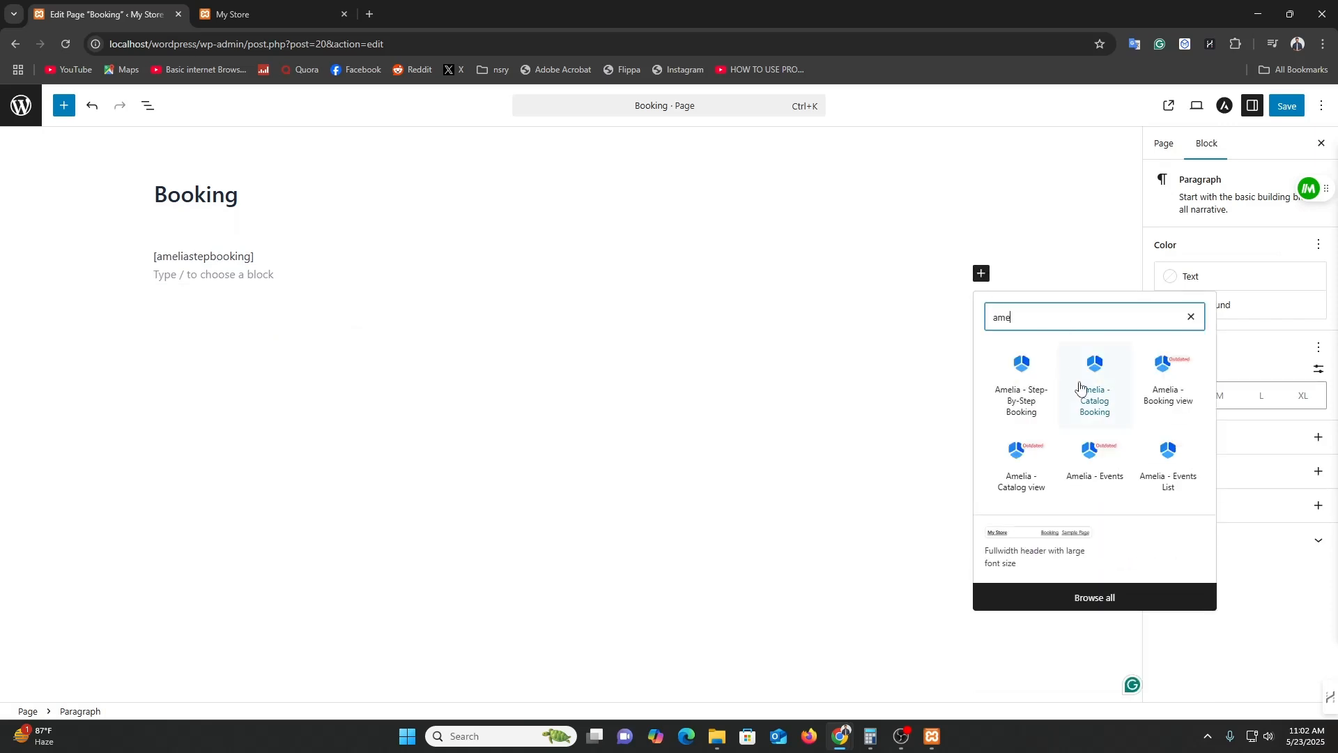
click(1089, 389)
click(647, 365)
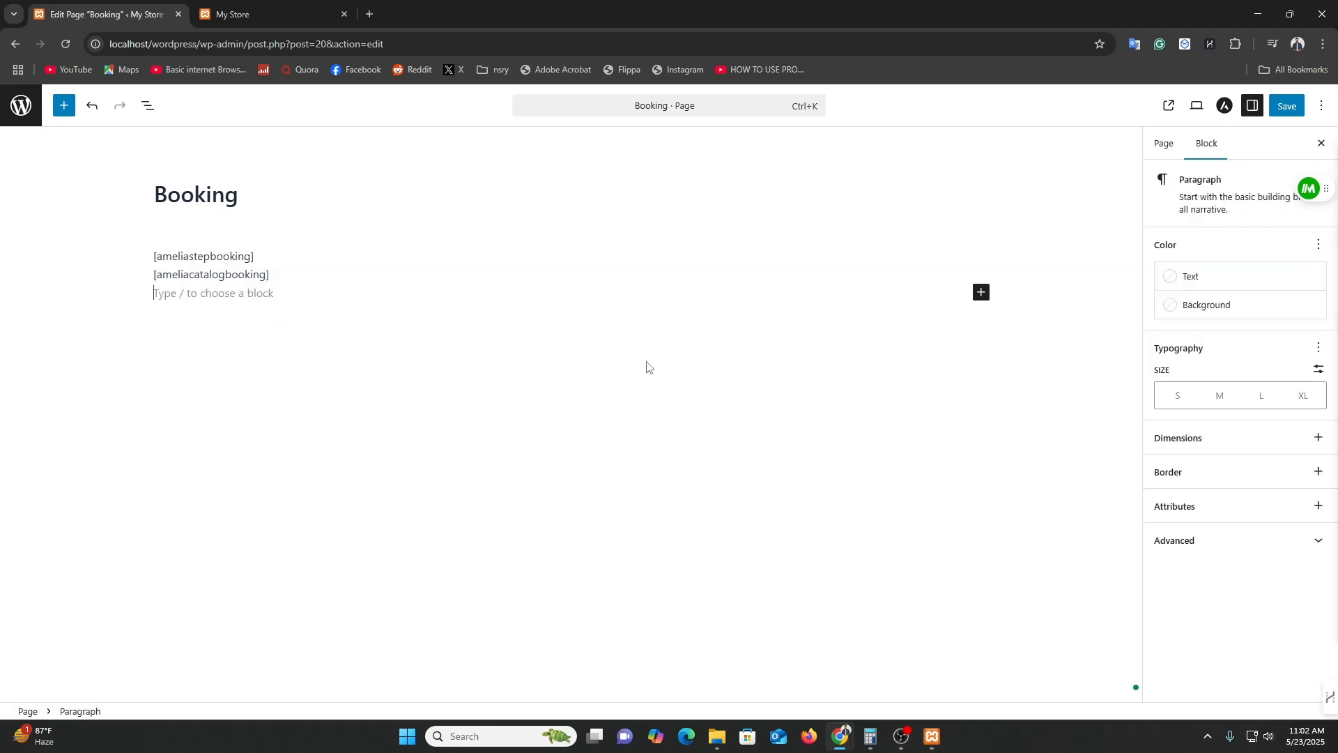
click(1290, 111)
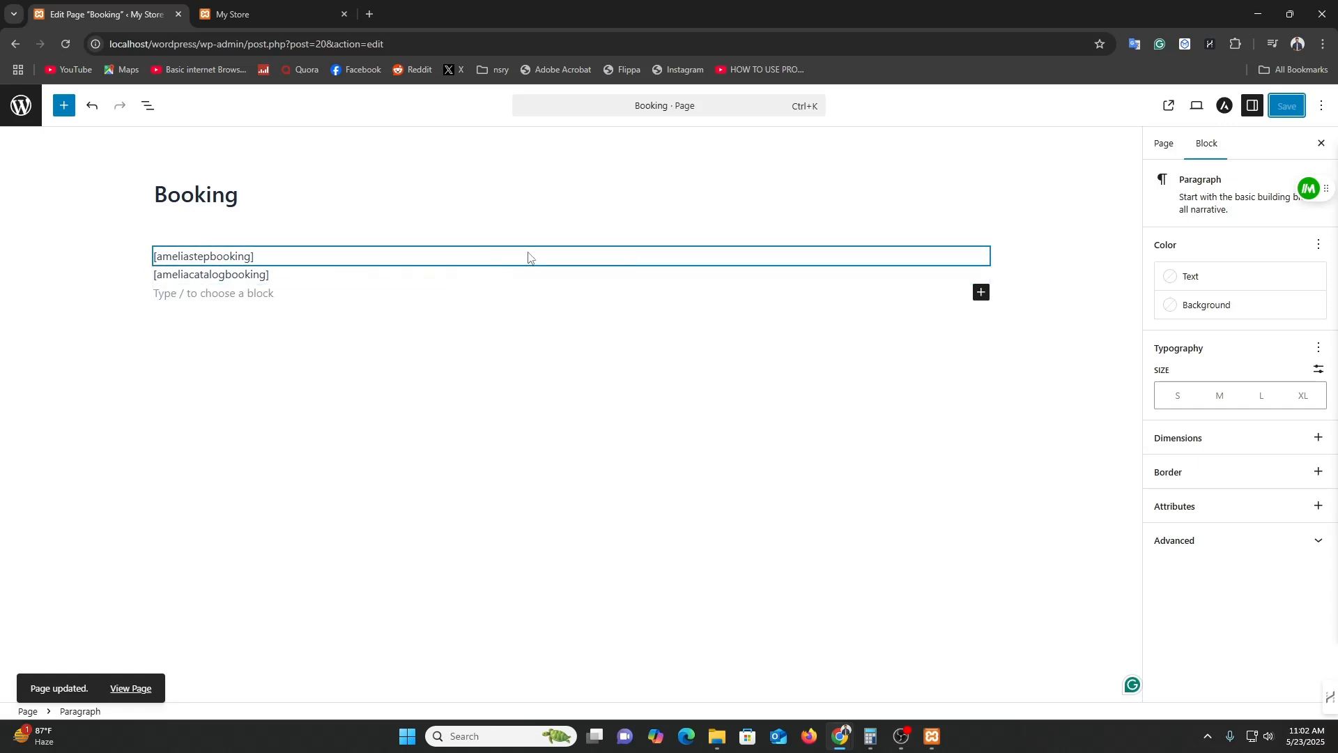
On the live Booking page, book Pizza / Dominos for May 29 at 11:30 AM and submit.
click(1172, 112)
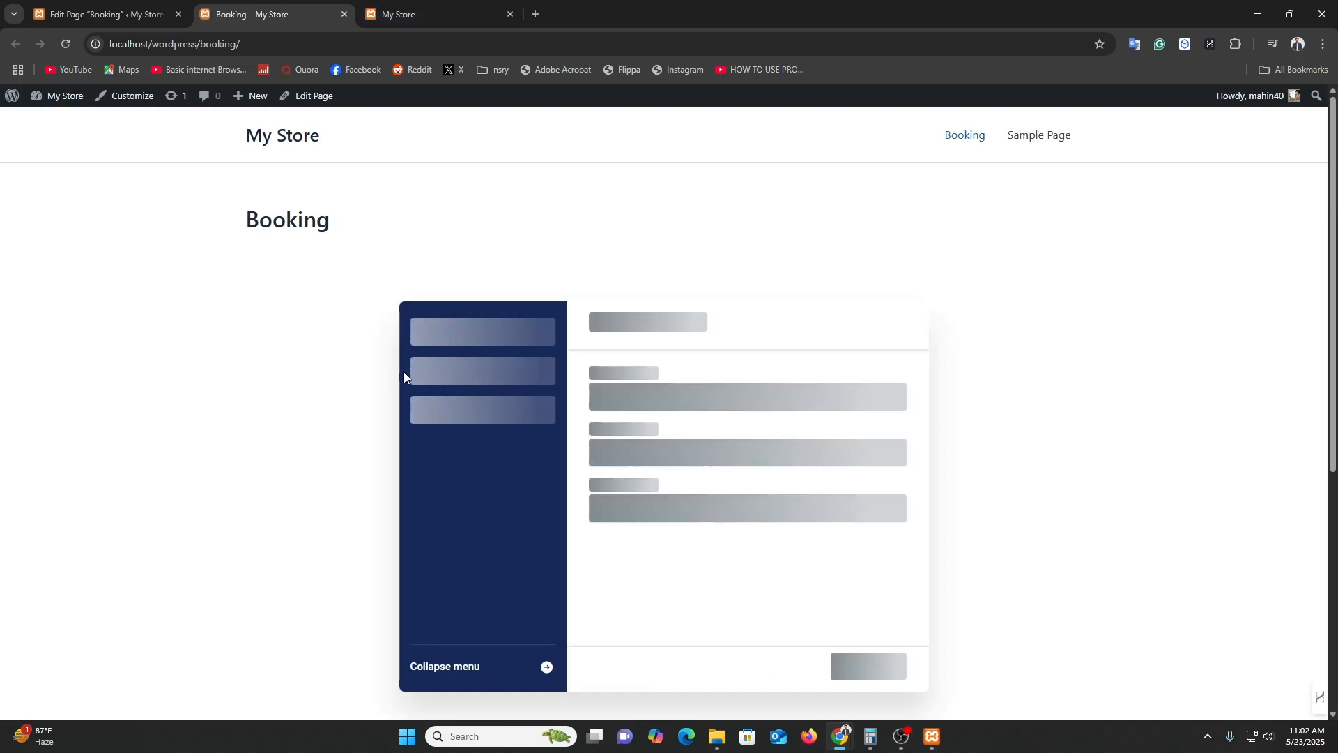
click(643, 410)
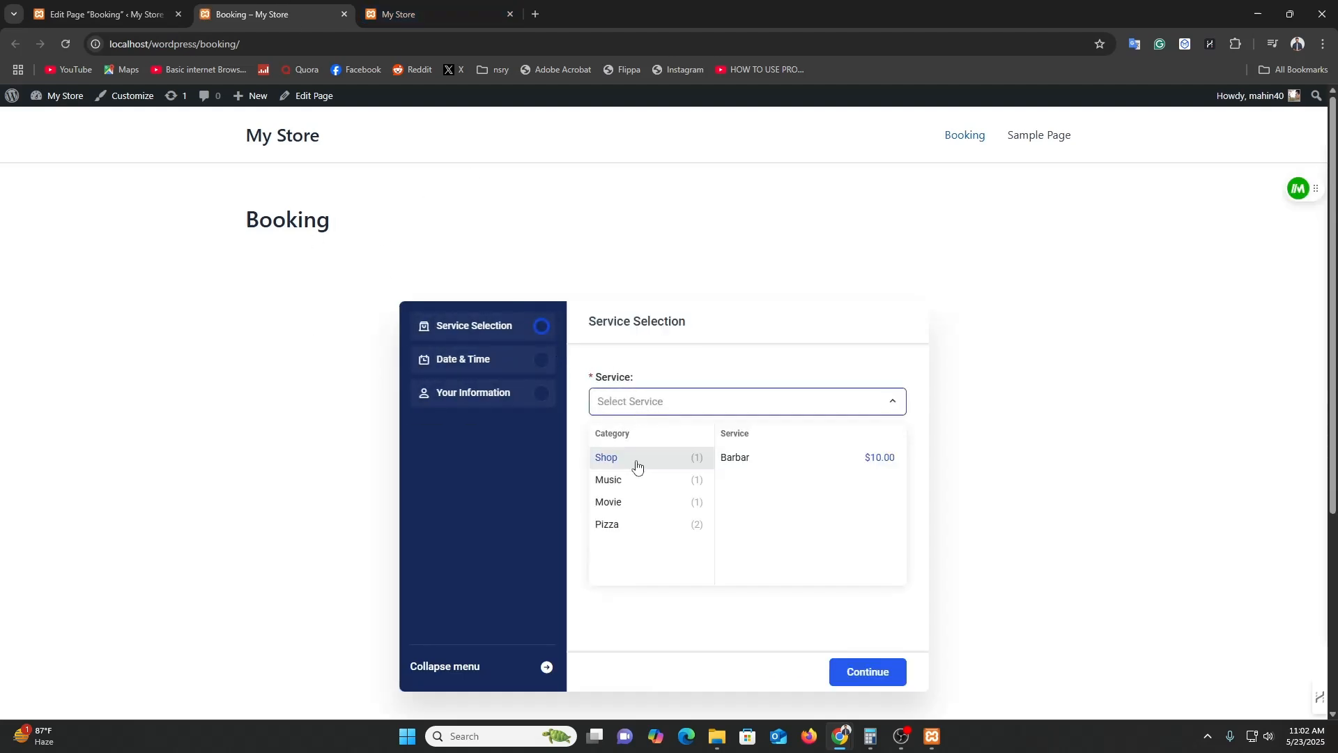
mouse_move(634, 530)
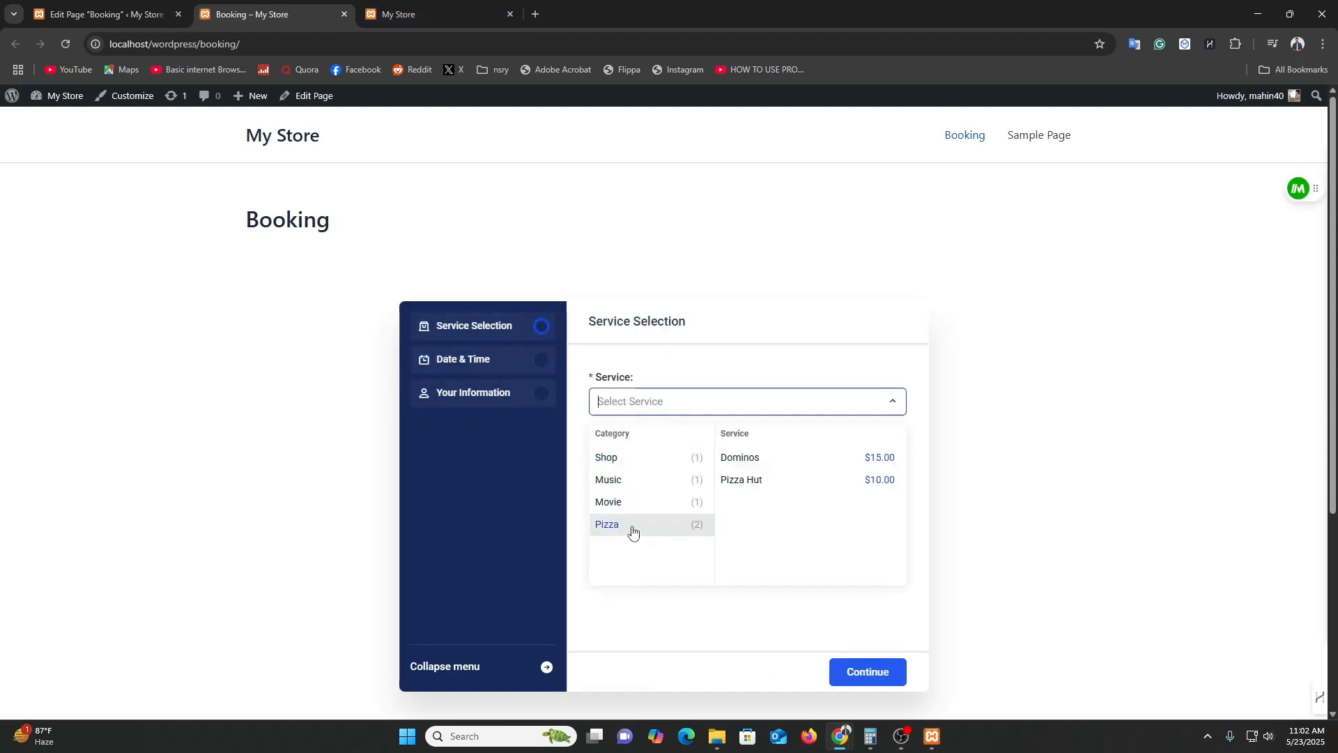
click(797, 465)
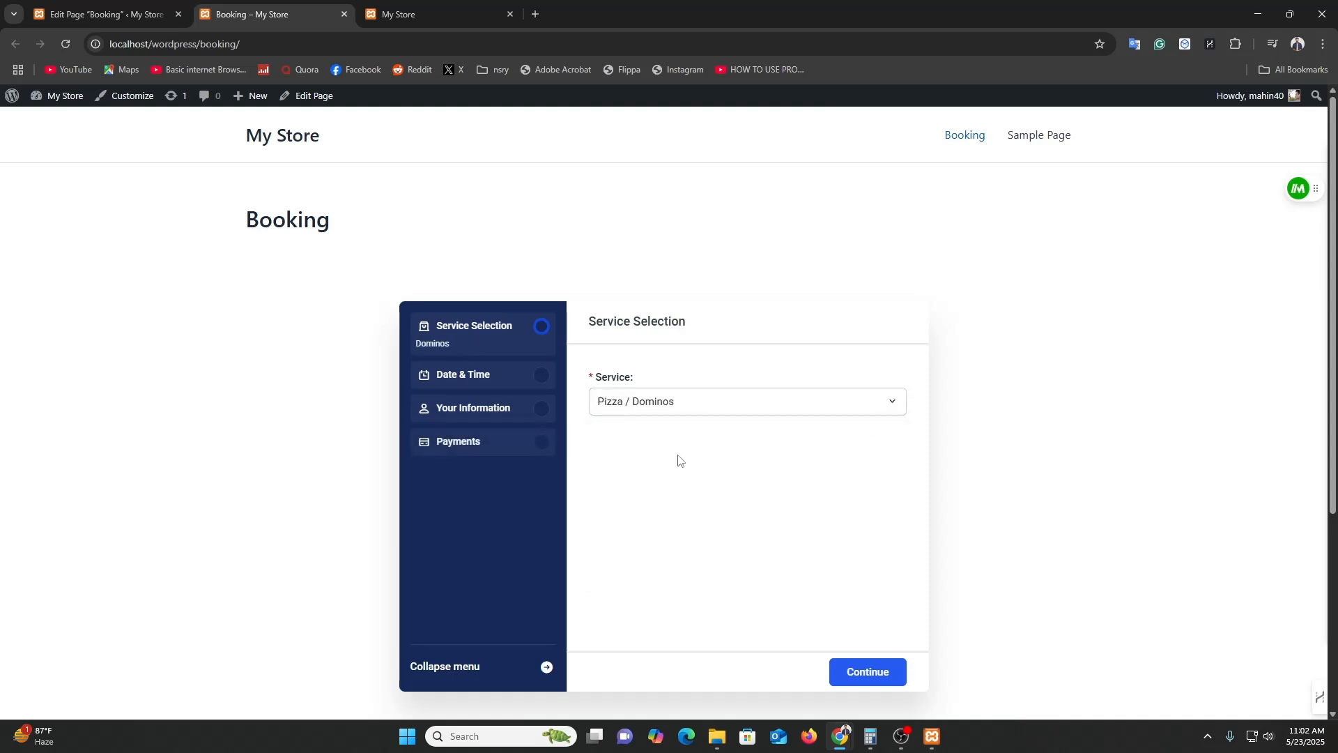
click(879, 684)
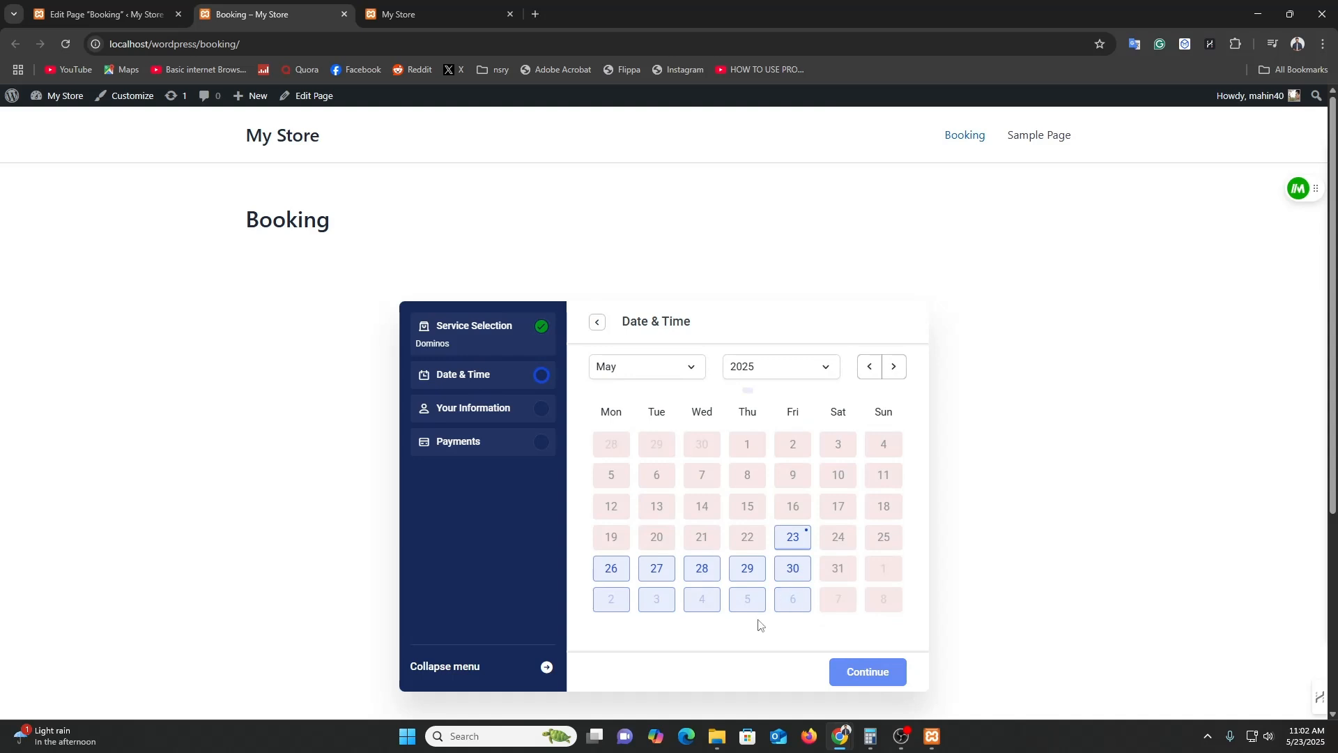
click(733, 575)
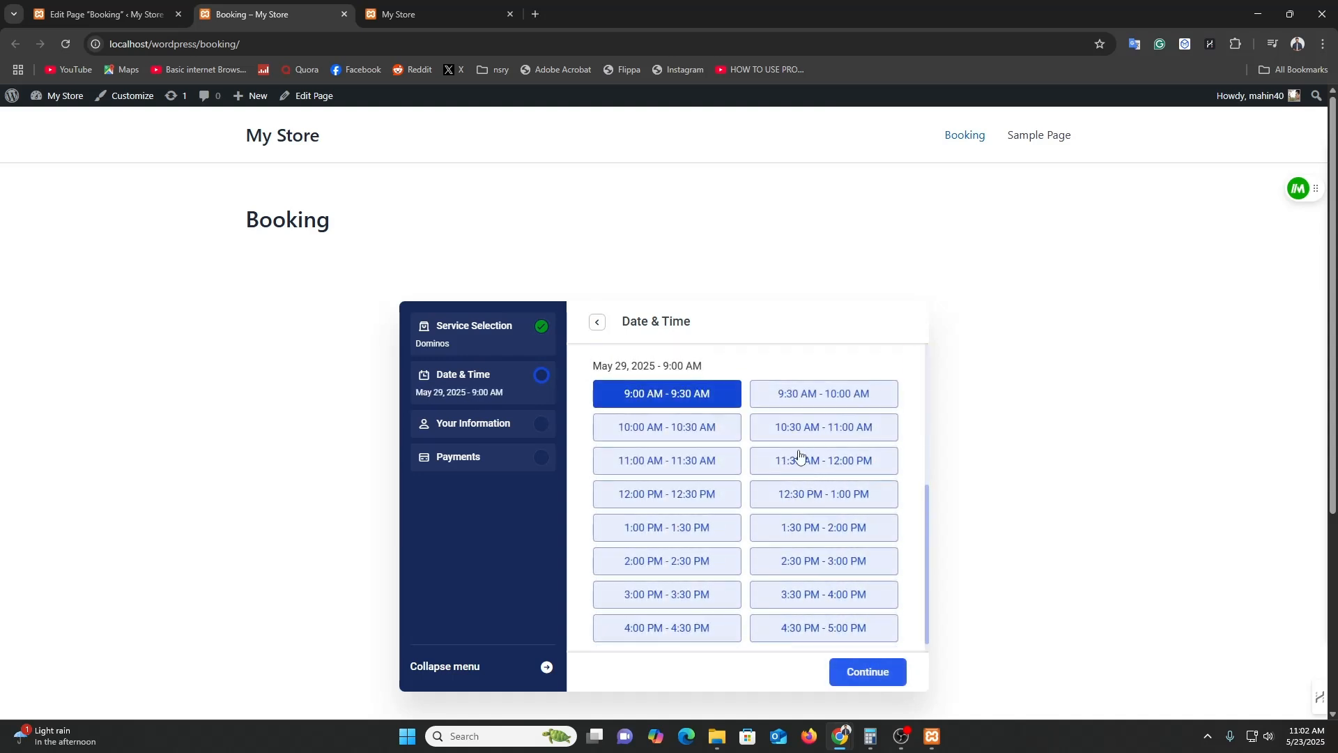
click(798, 469)
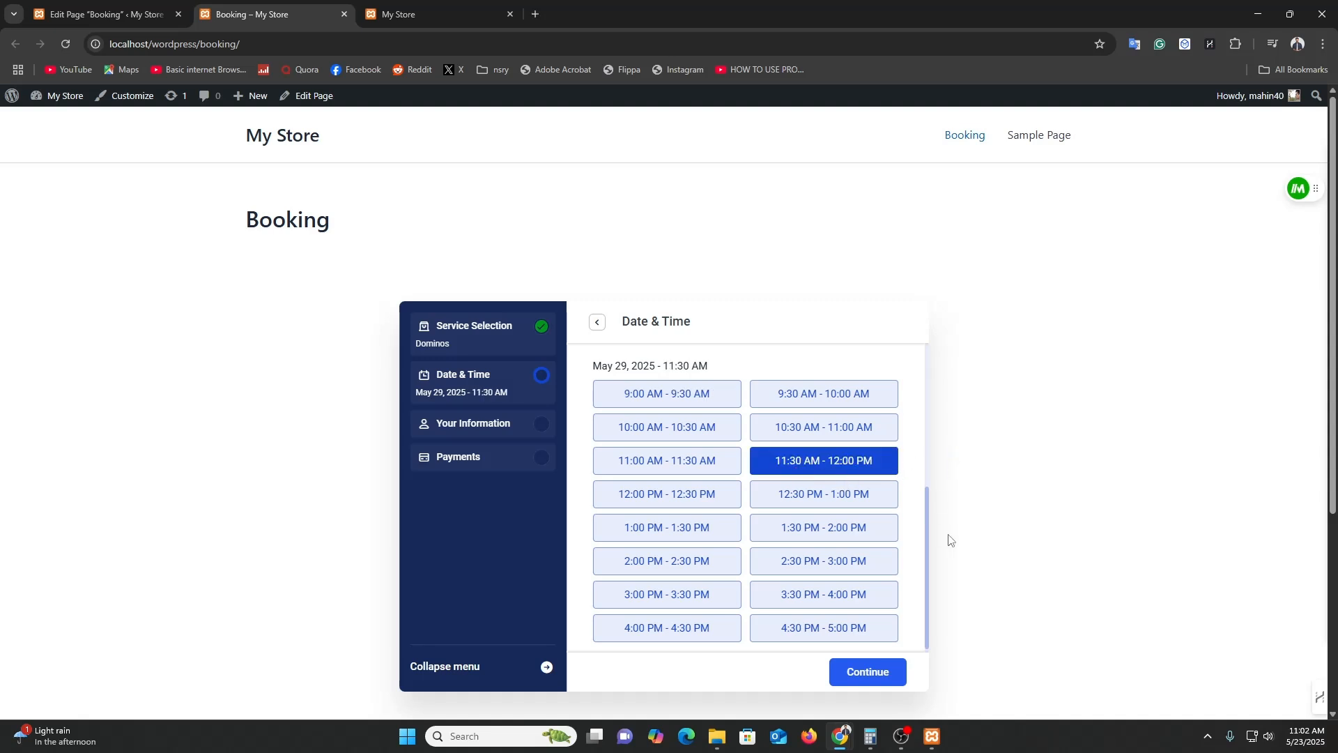
click(869, 676)
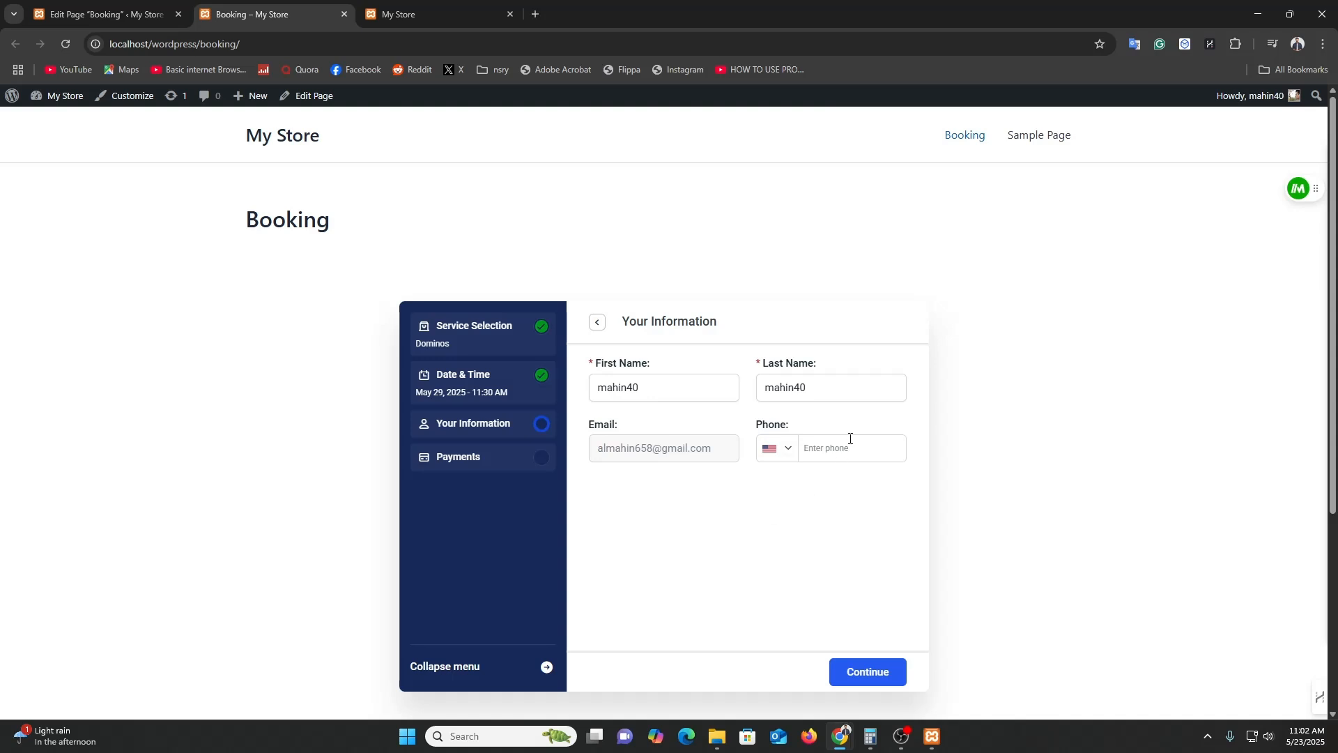
click(867, 661)
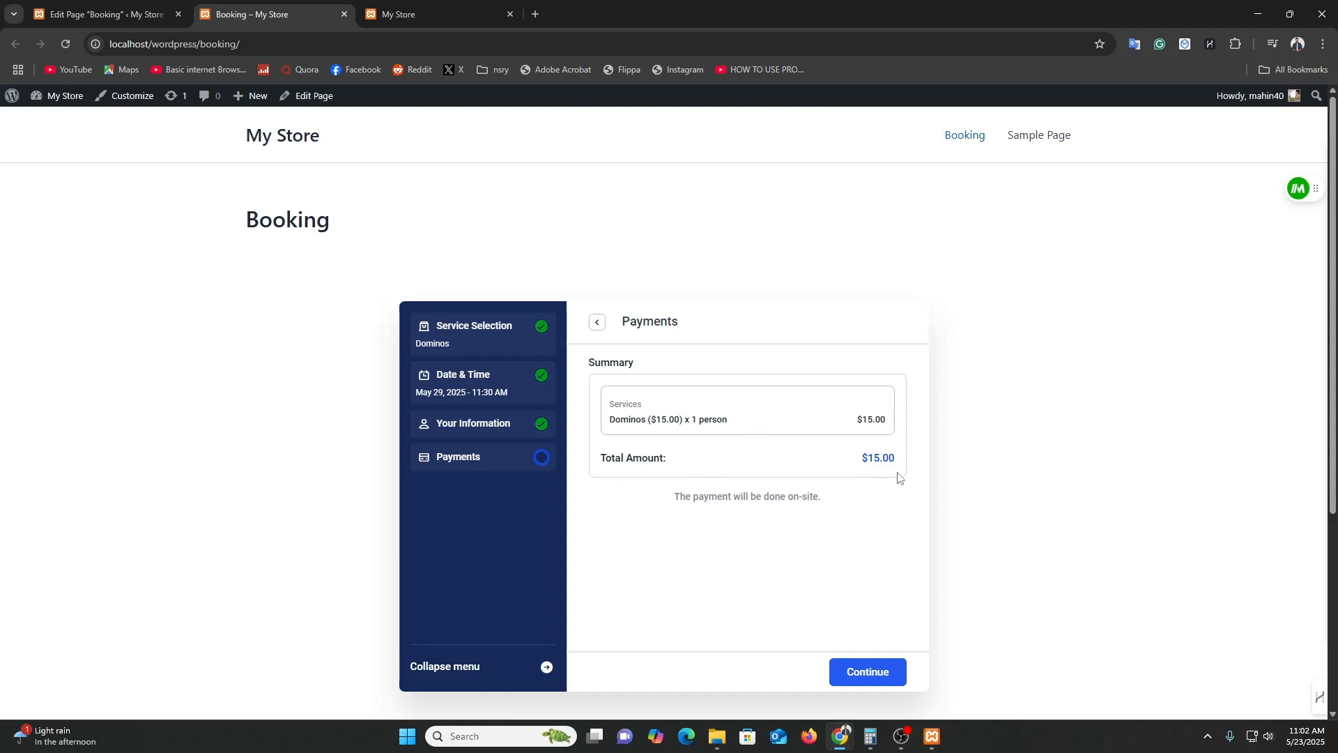
click(868, 671)
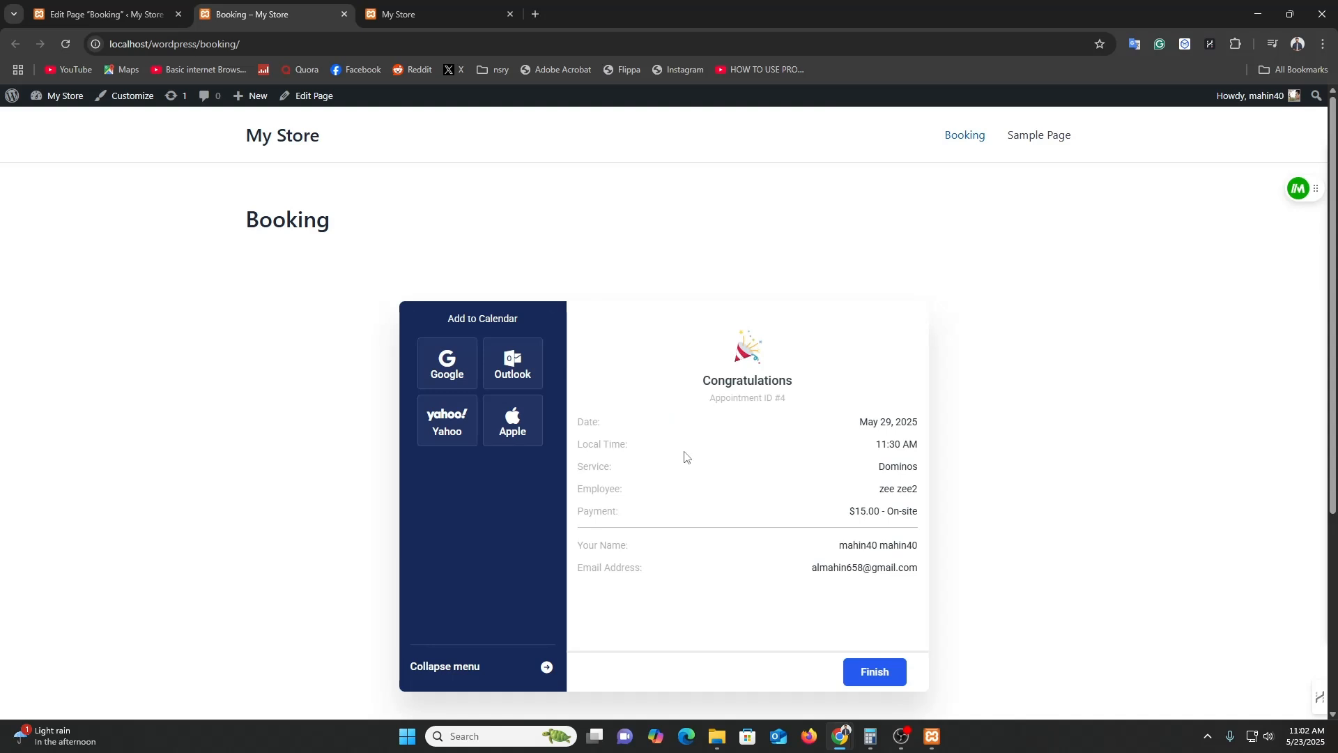
From the catalog's Pizza View All list, open Pizza Hut and start booking it.
scroll(686, 456, down, 4)
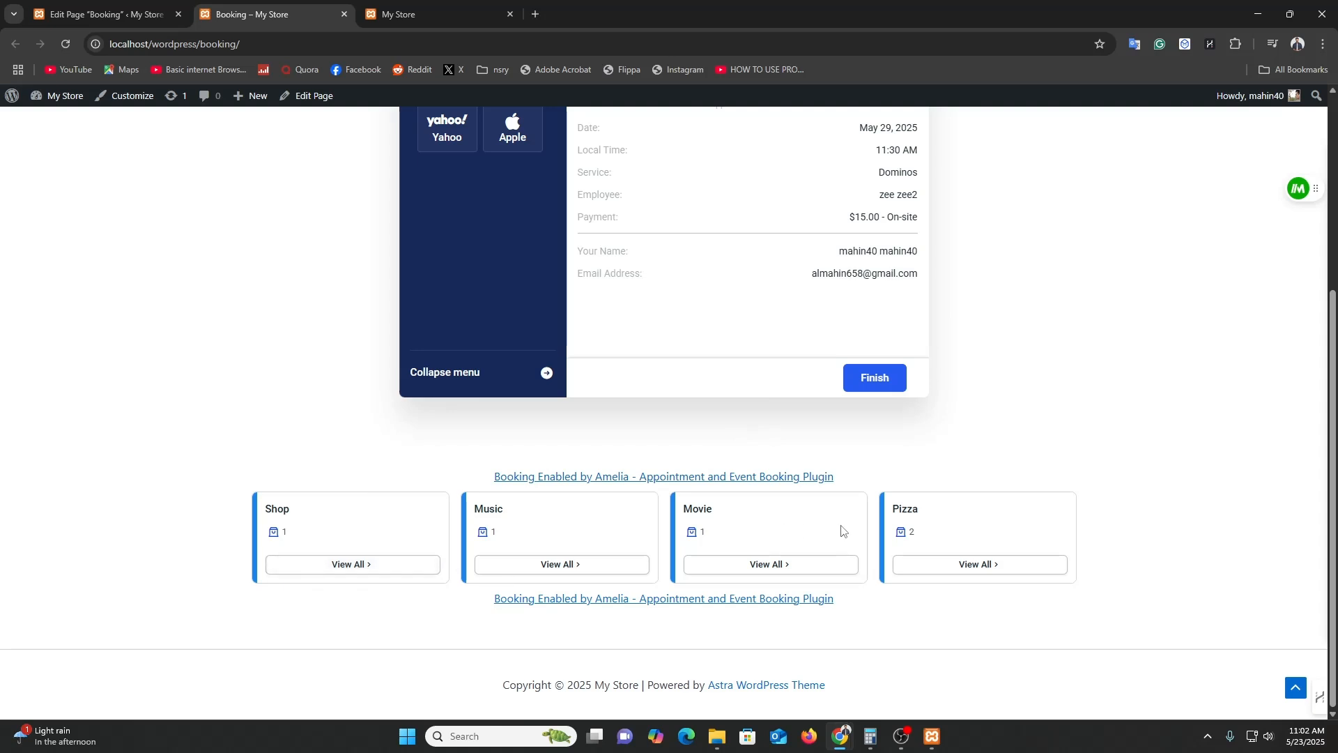
click(115, 13)
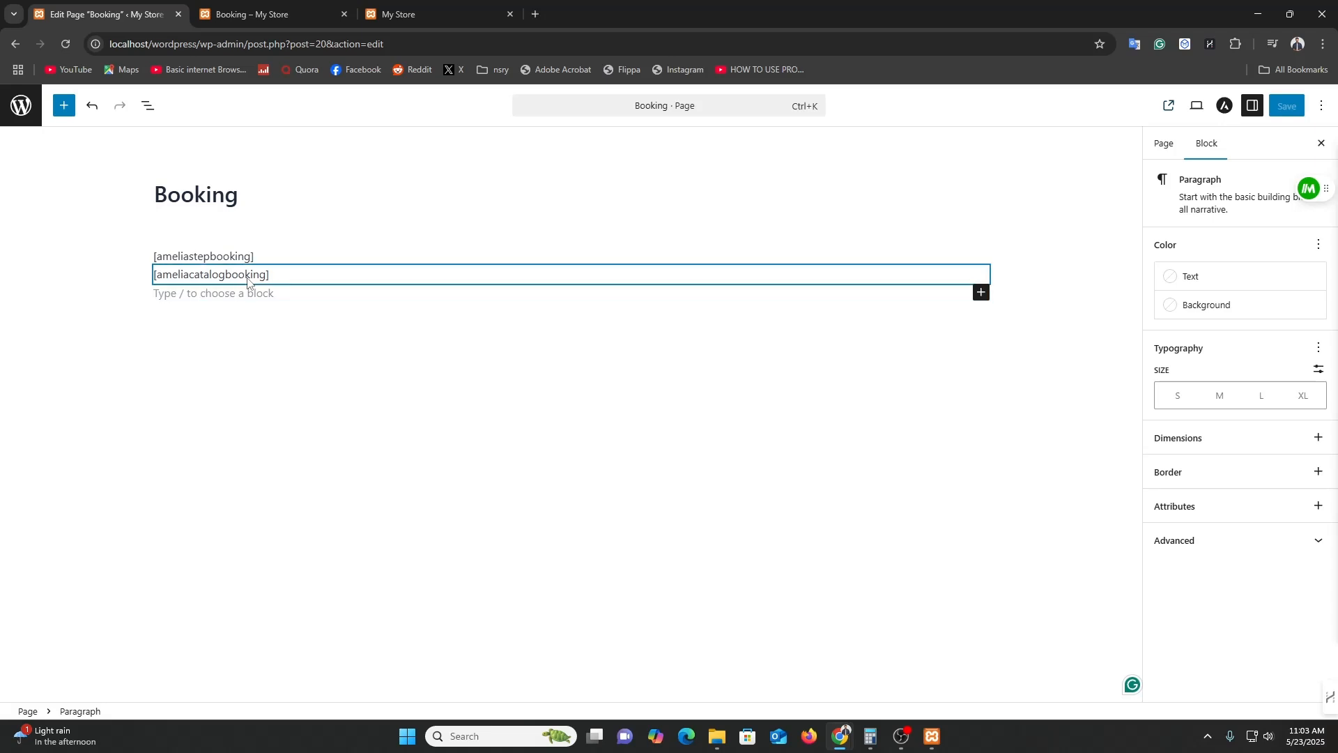
click(239, 5)
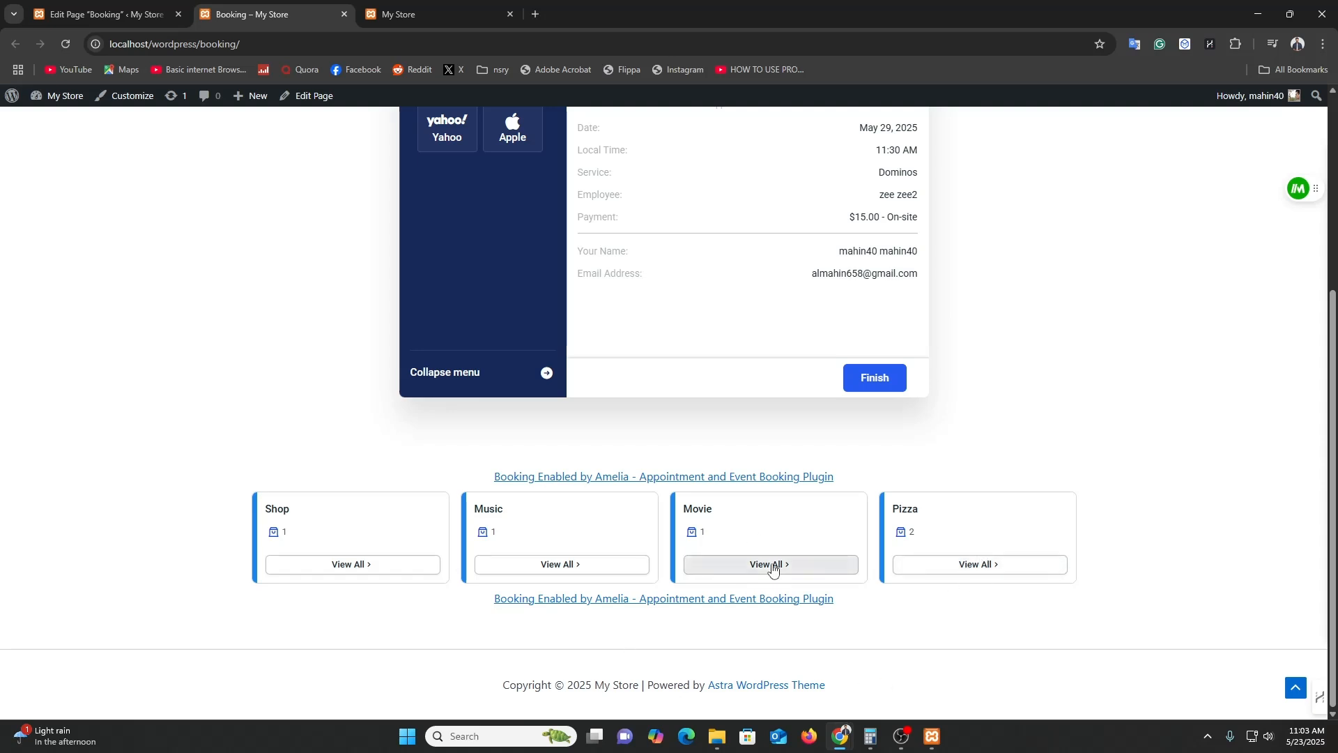
click(972, 563)
scroll(920, 645, down, 1)
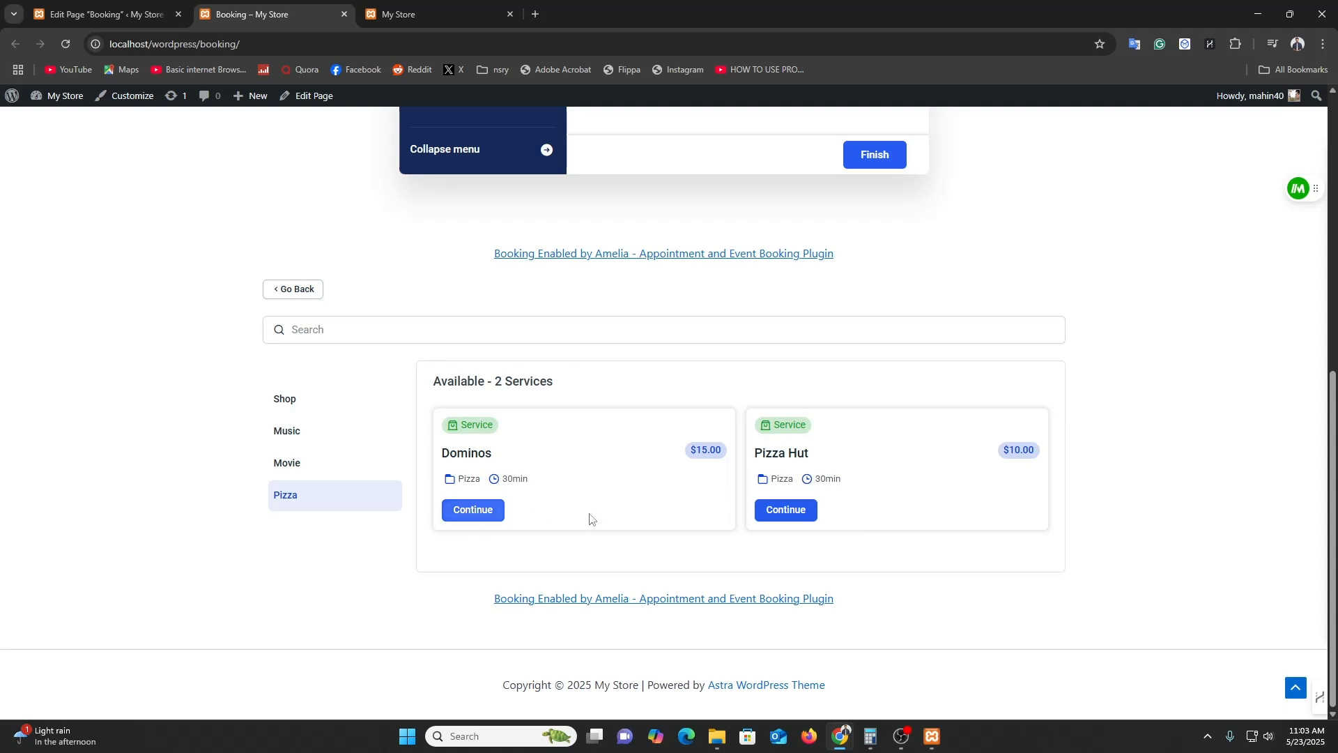
click(787, 509)
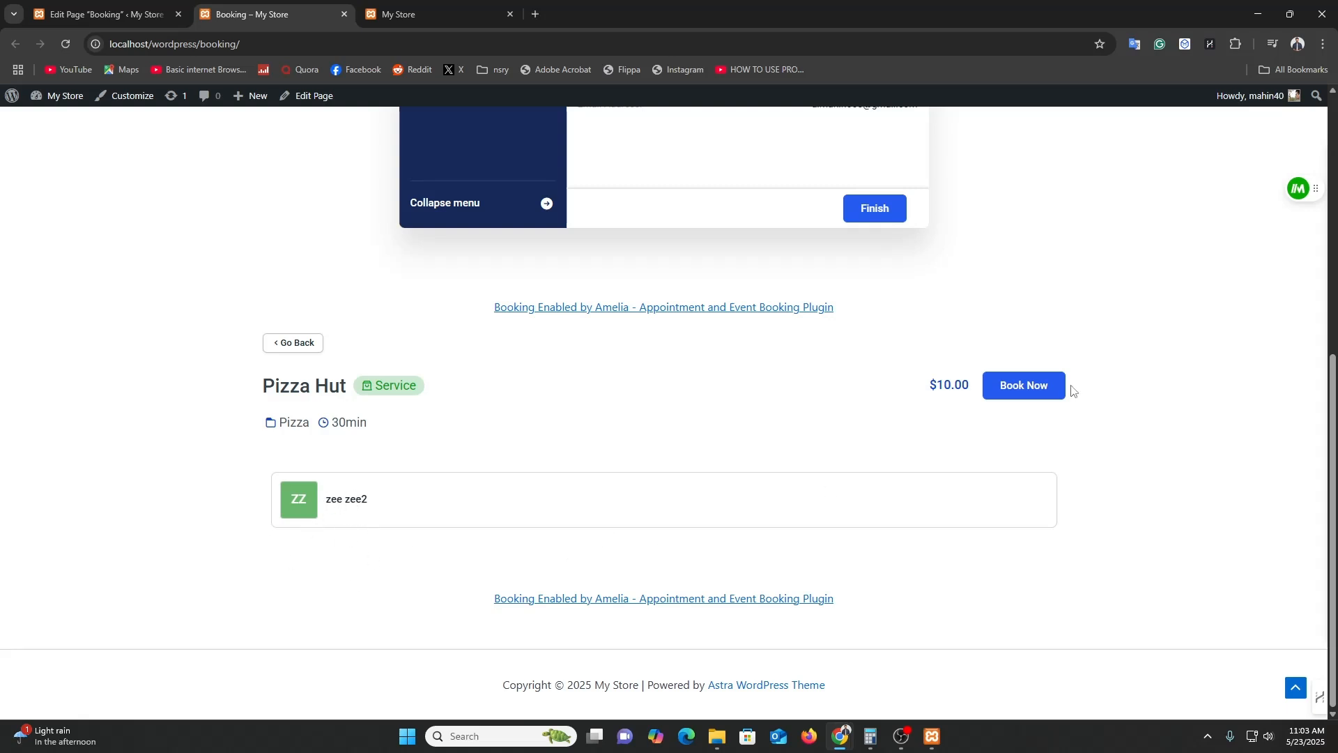
click(1026, 390)
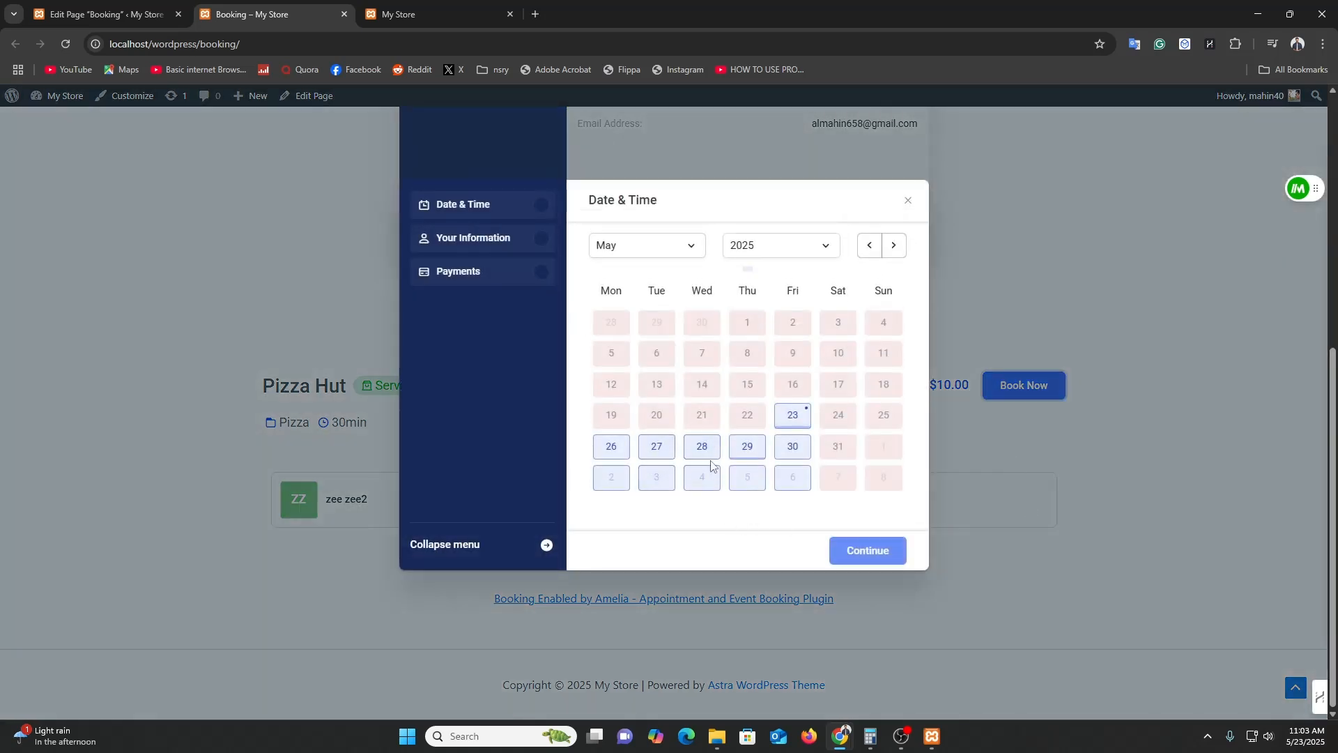
Choose May 28 at 12:30 PM, confirm the details, submit, and finish the booking.
click(710, 453)
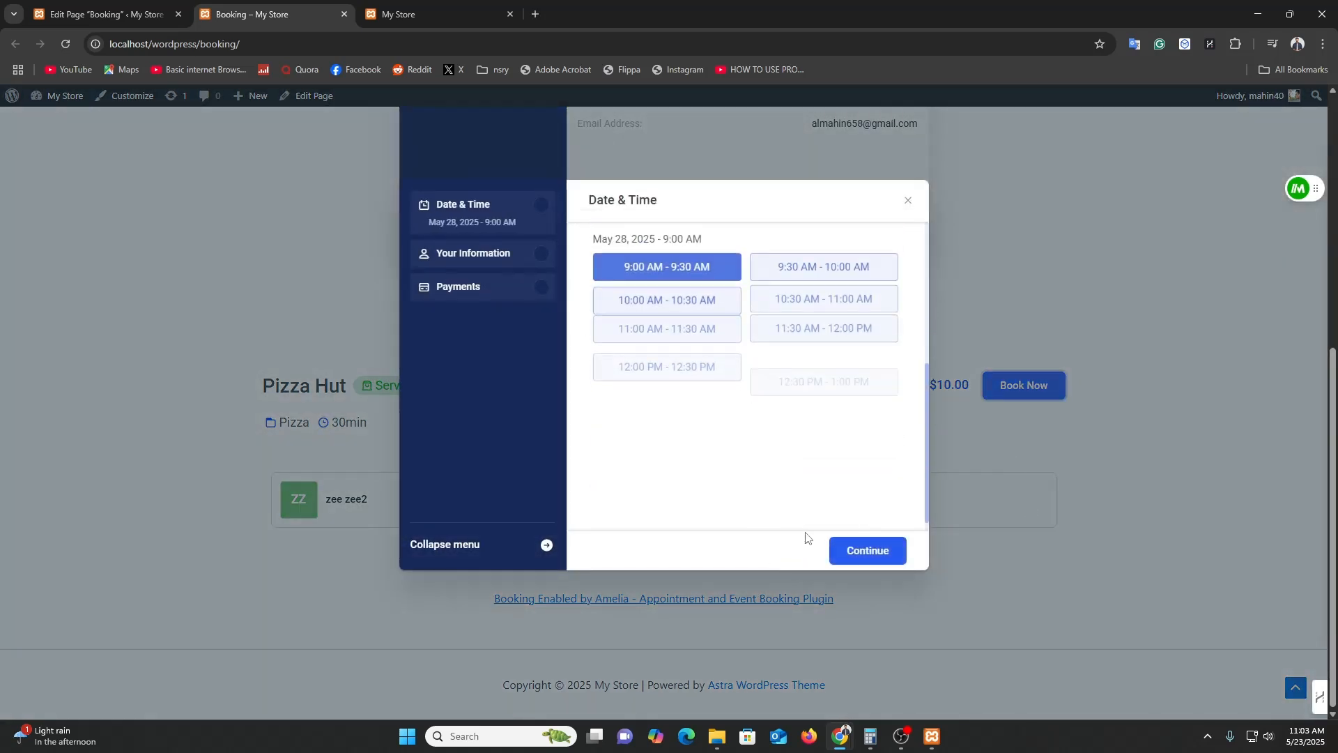
click(784, 374)
click(866, 551)
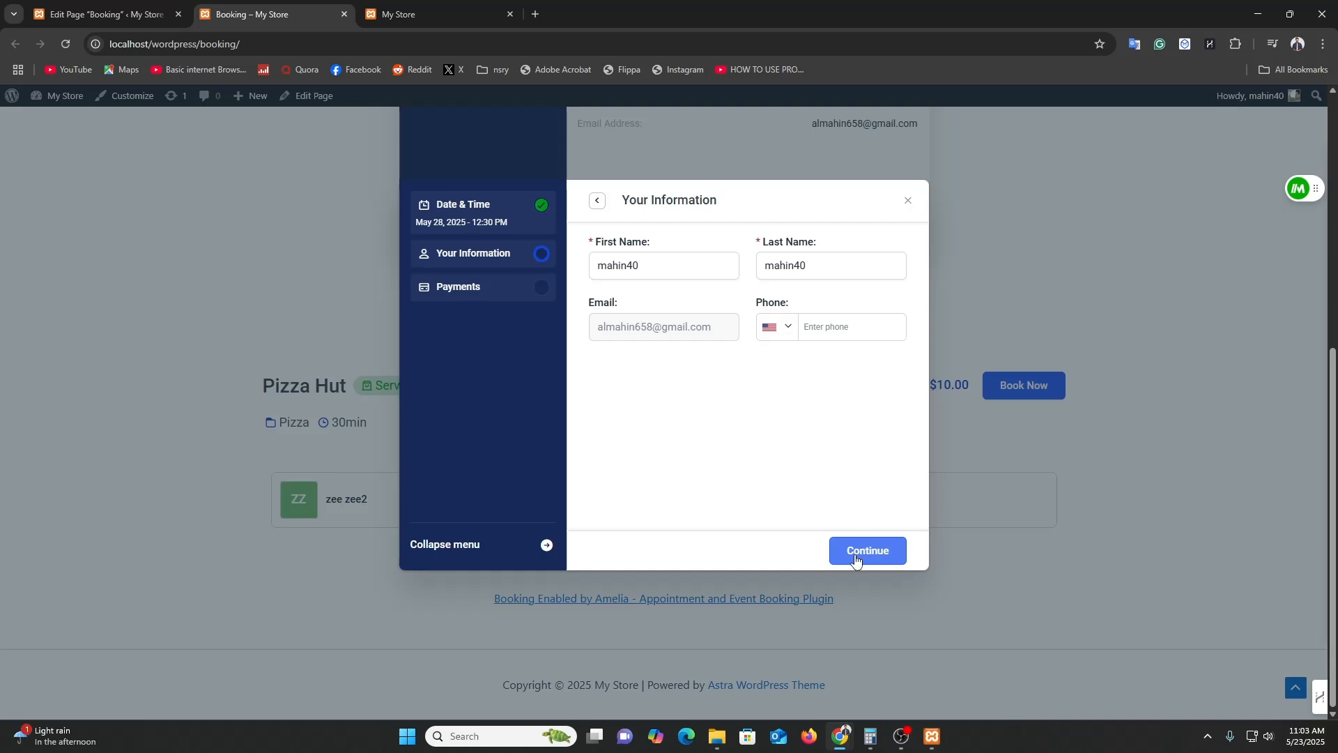
click(856, 559)
click(882, 551)
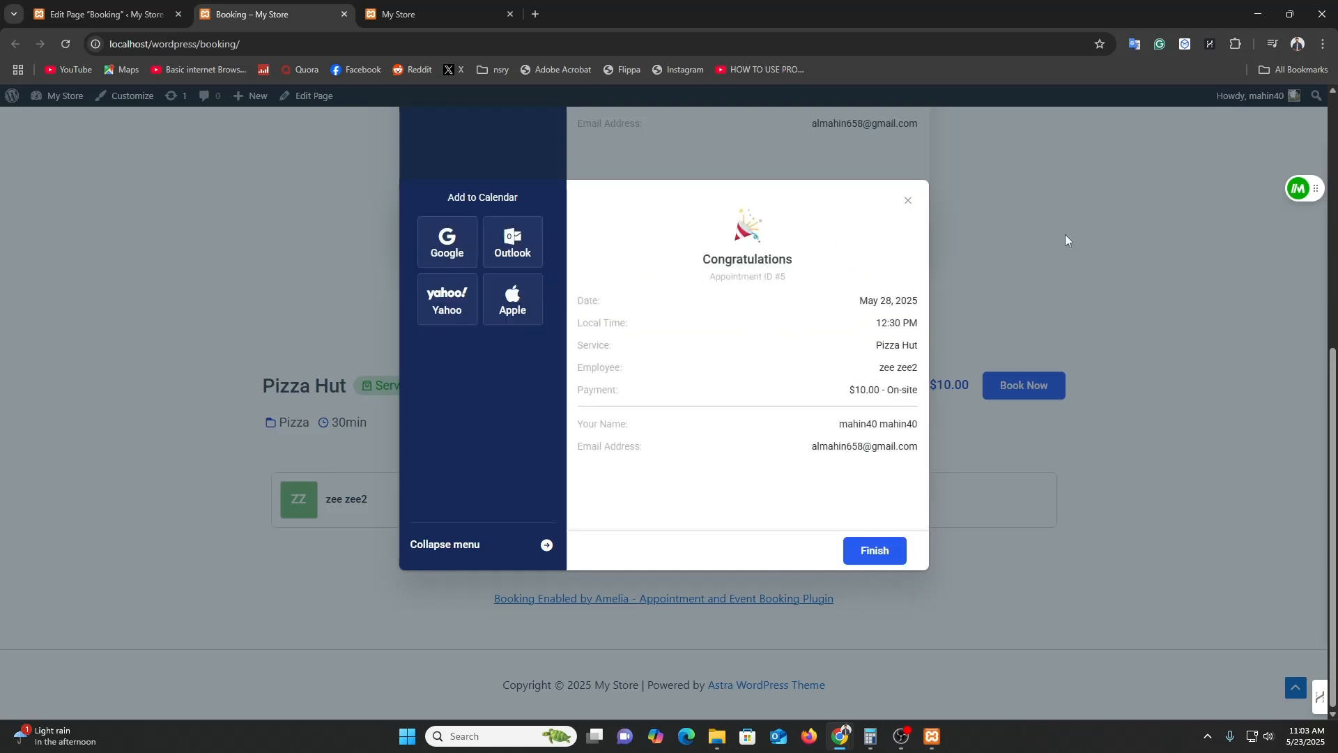
click(877, 551)
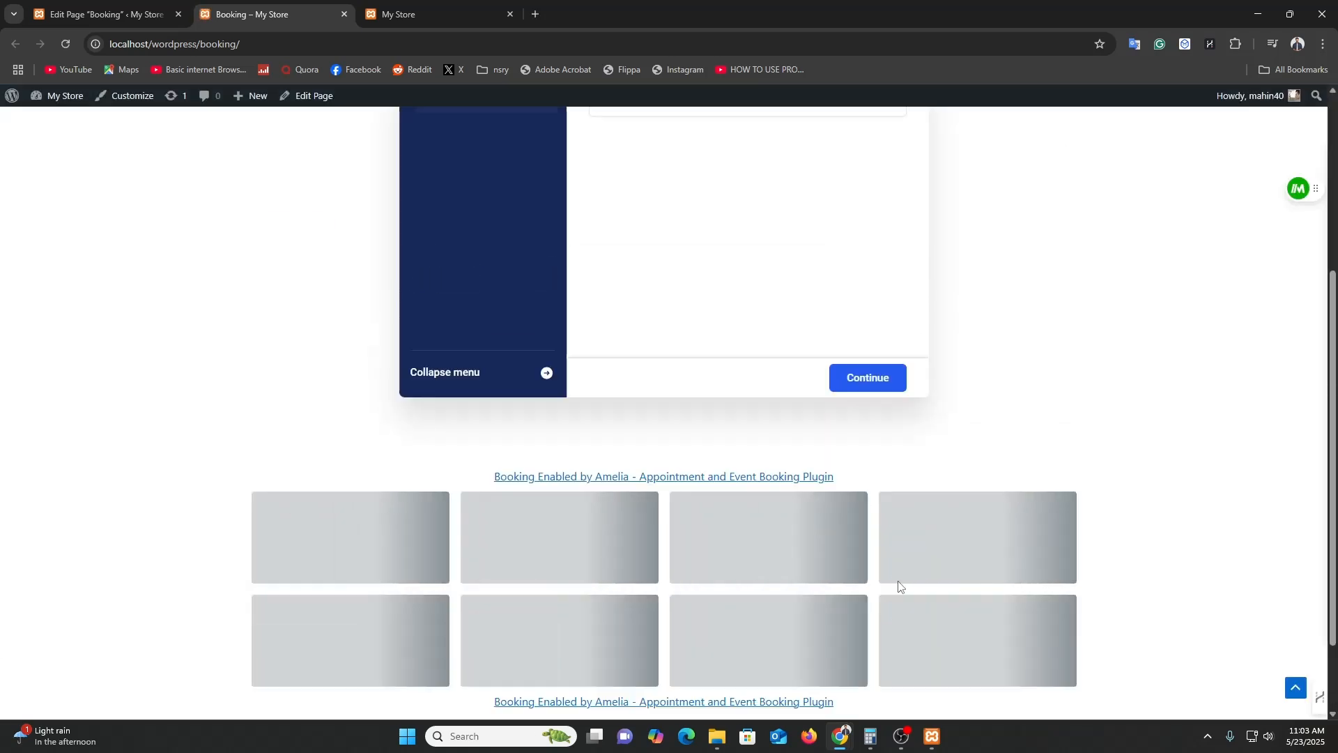
scroll(899, 586, up, 5)
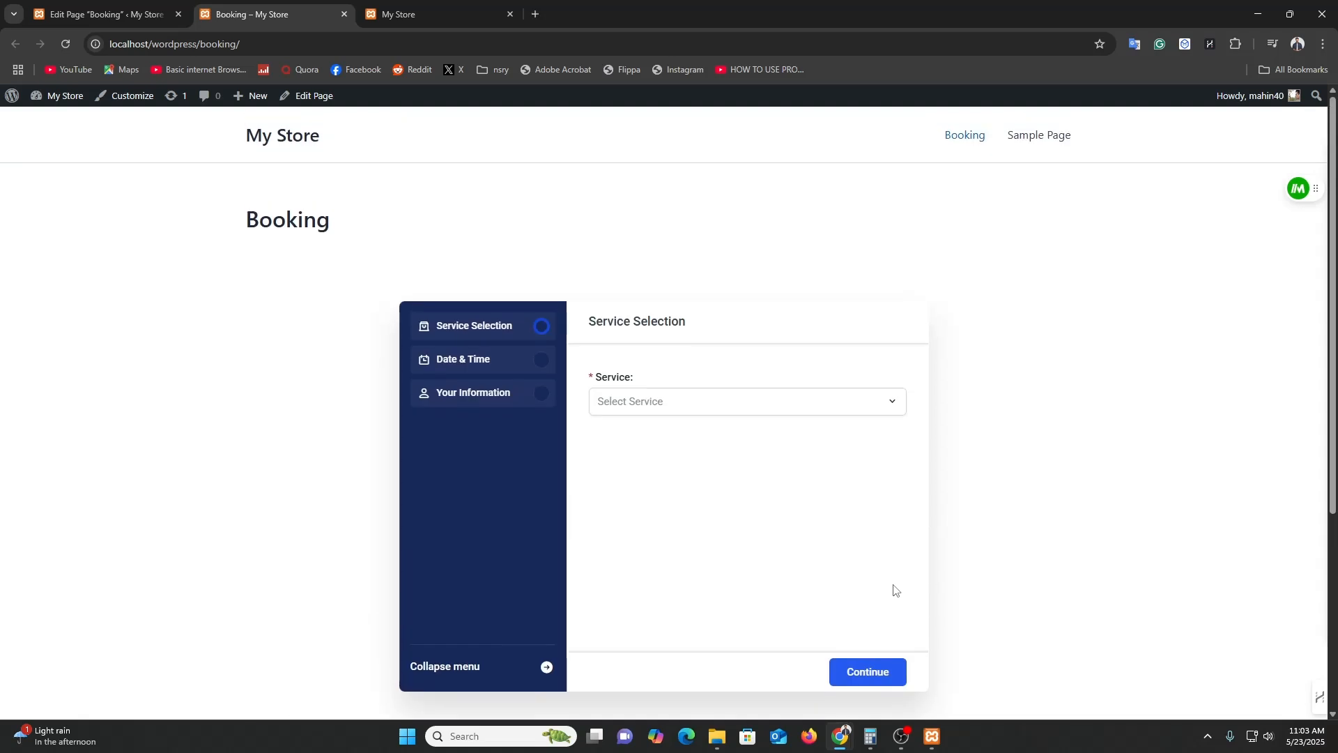